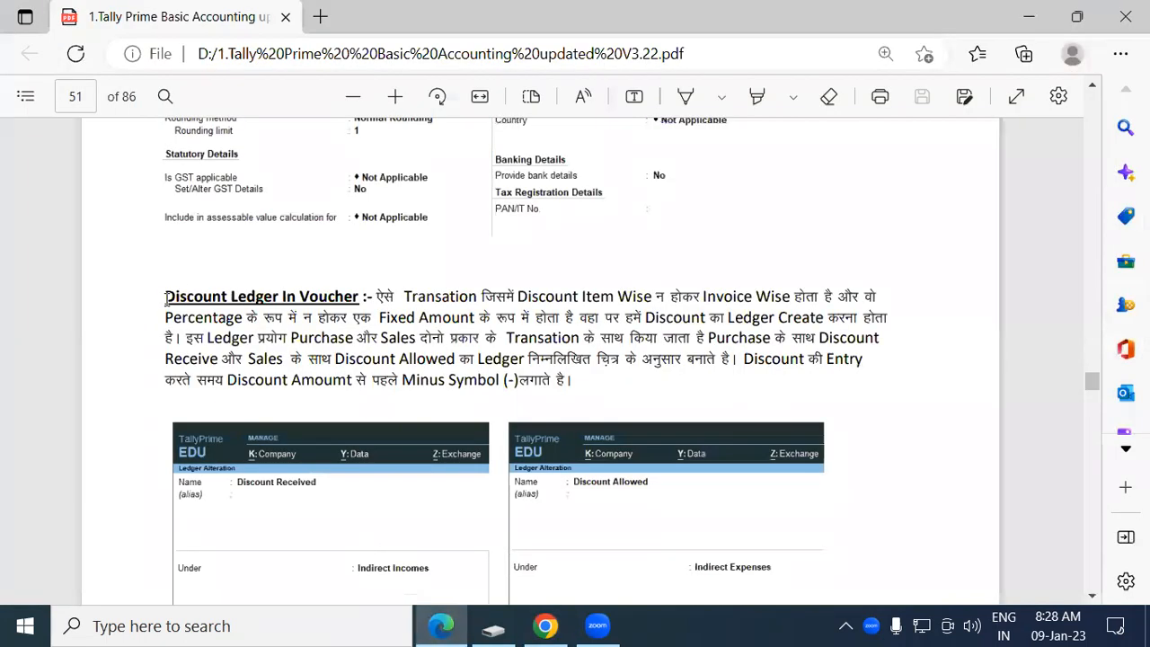
# Highlight the Discount Ledger In Voucher heading on page 51 of the Tally PDF.
pyautogui.moveTo(165, 296); pyautogui.dragTo(353, 294)
pyautogui.click(344, 294)
pyautogui.doubleClick(172, 296)
pyautogui.moveTo(259, 296); pyautogui.dragTo(334, 297)
pyautogui.click(330, 296)
# Bring the tutorial PDF back and scroll down to exercise 10 on page 52.
pyautogui.click(449, 626)
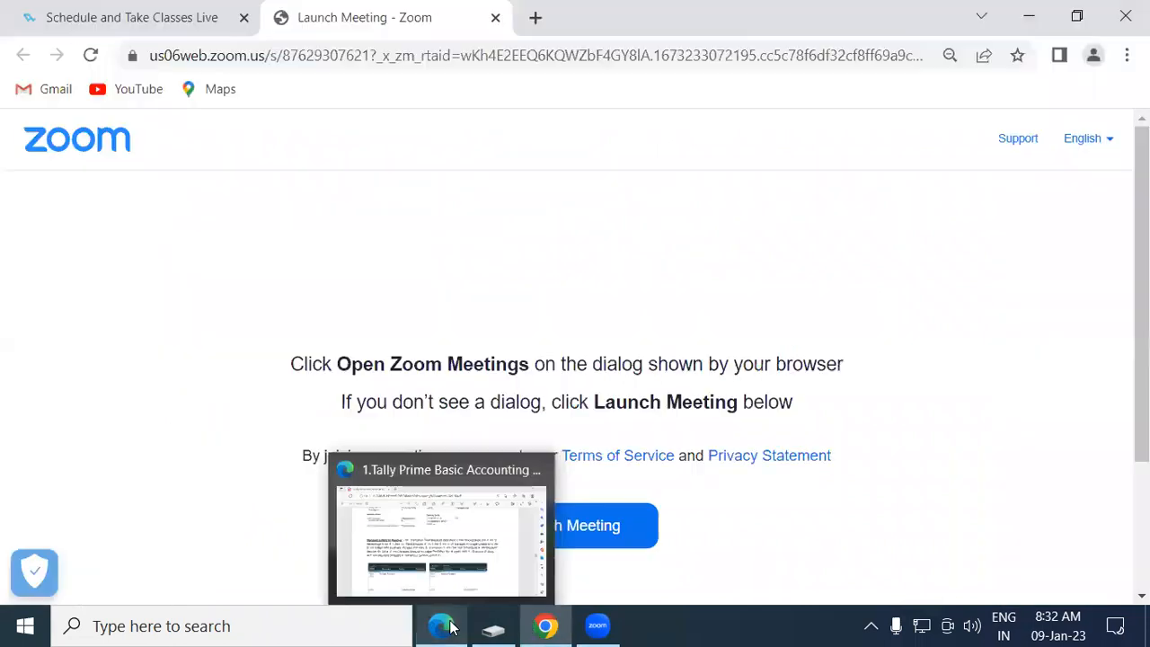
pyautogui.click(420, 517)
pyautogui.scroll(-5, 441, 305)
pyautogui.scroll(-6, 442, 305)
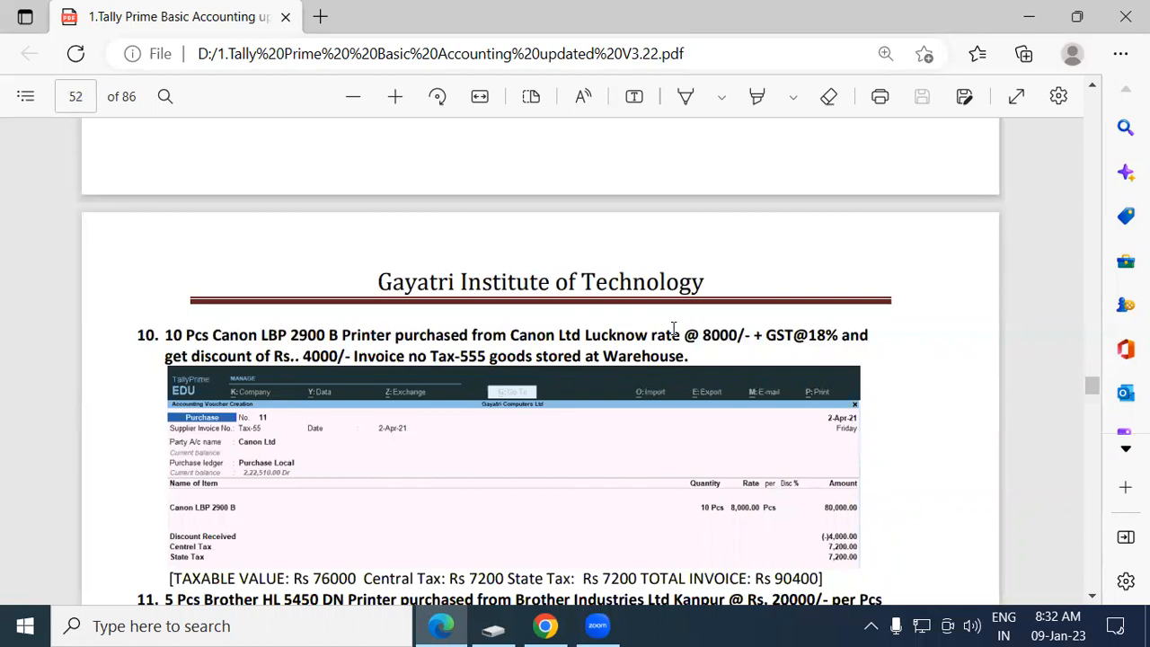
# Highlight exercise 10's key values: 8000 rate, 18% GST, 4000 discount, Tax-55 and Warehouse.
pyautogui.moveTo(701, 335); pyautogui.dragTo(733, 334)
pyautogui.click(733, 334)
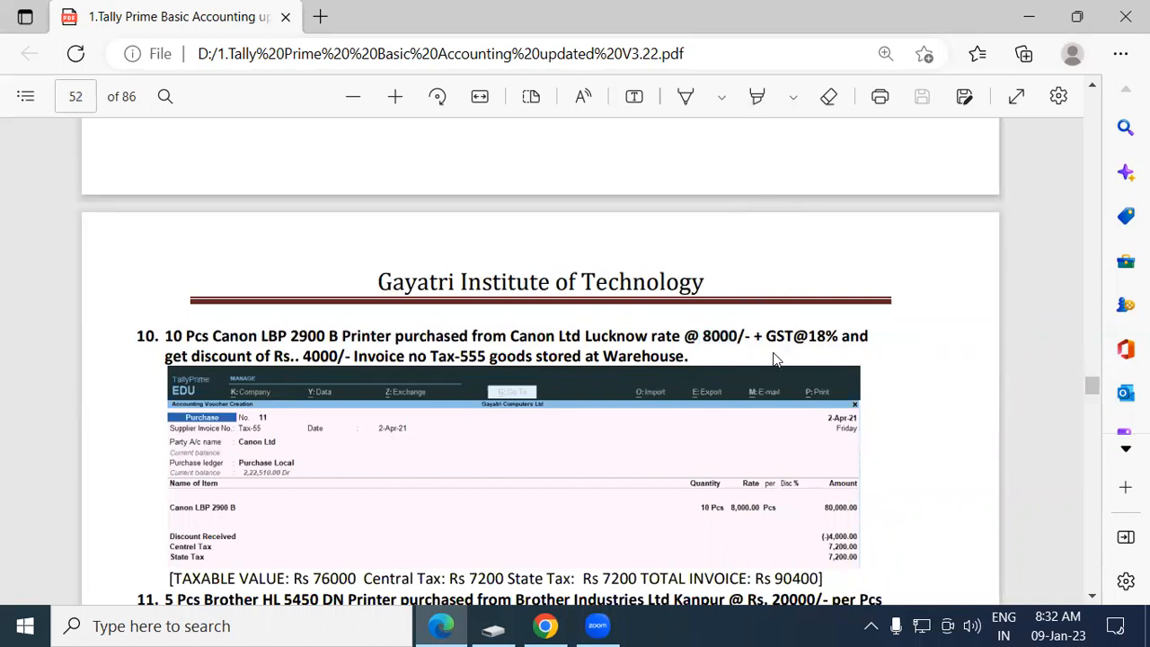
pyautogui.doubleClick(823, 335)
pyautogui.click(837, 343)
pyautogui.doubleClick(308, 355)
pyautogui.click(332, 357)
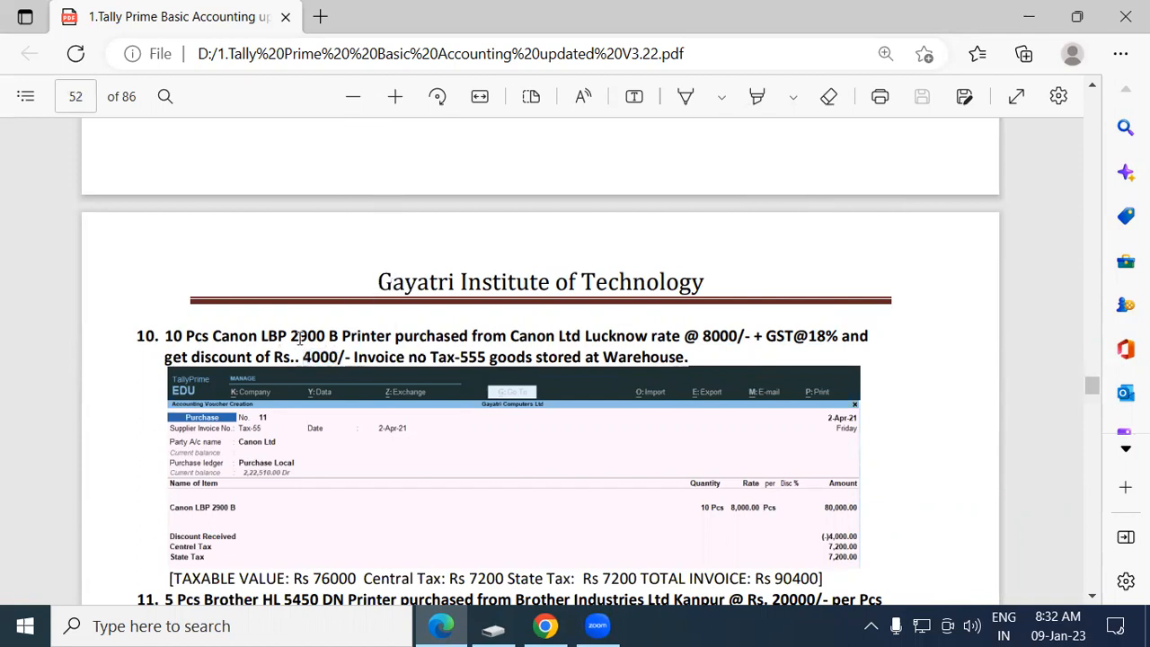
pyautogui.moveTo(430, 356); pyautogui.dragTo(482, 357)
pyautogui.click(483, 356)
pyautogui.moveTo(604, 357); pyautogui.dragTo(687, 356)
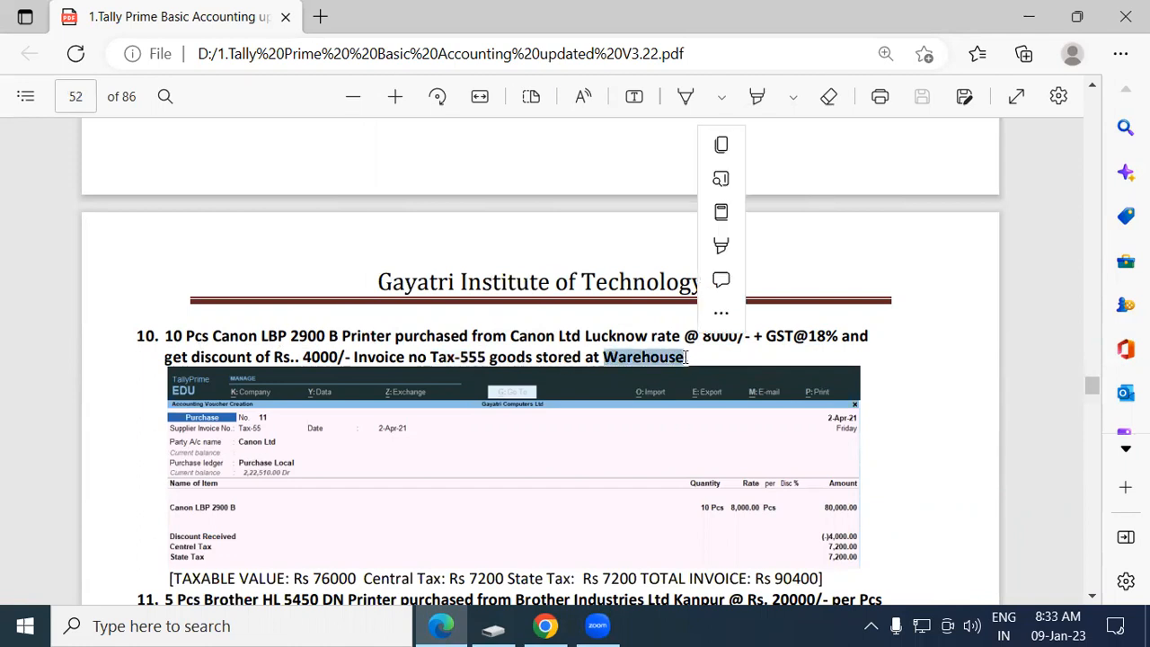
pyautogui.click(686, 356)
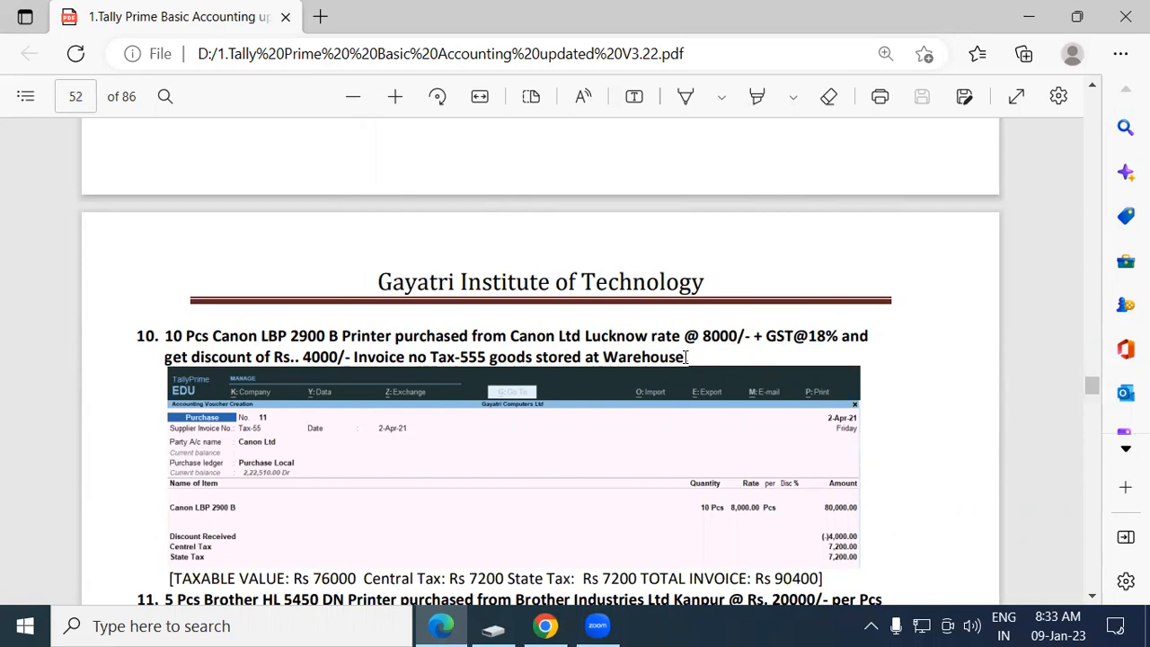
# Show the desktop and refresh it repeatedly from its context menu.
pyautogui.press('super+d')
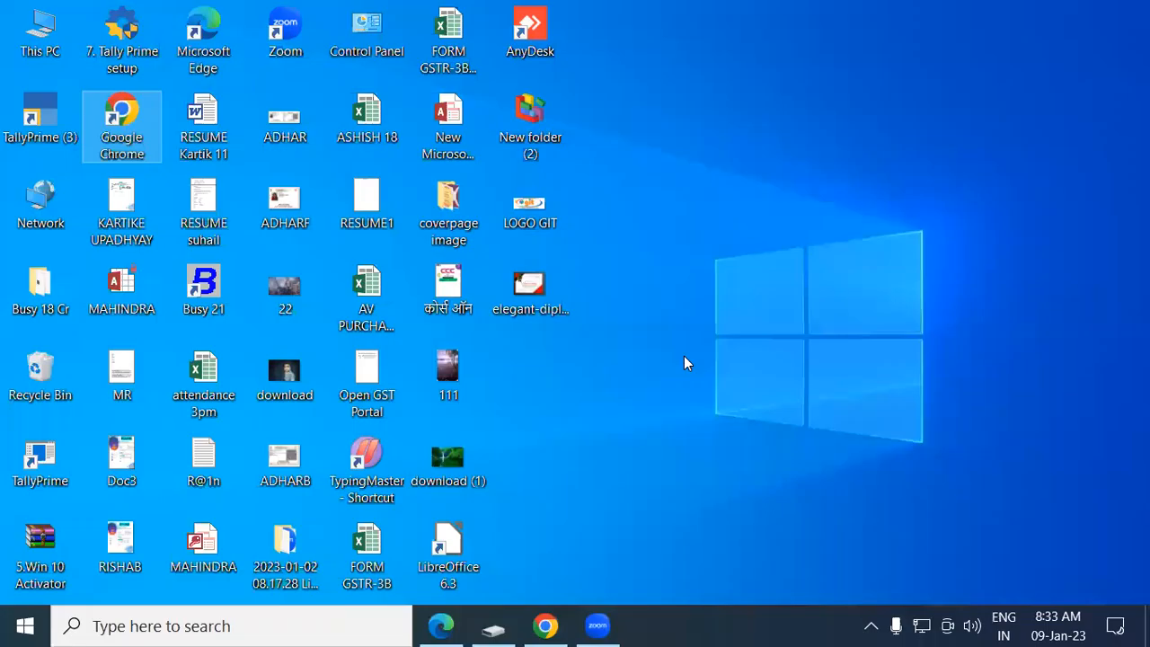
pyautogui.rightClick(855, 21)
pyautogui.click(898, 86)
pyautogui.rightClick(898, 84)
pyautogui.click(904, 146)
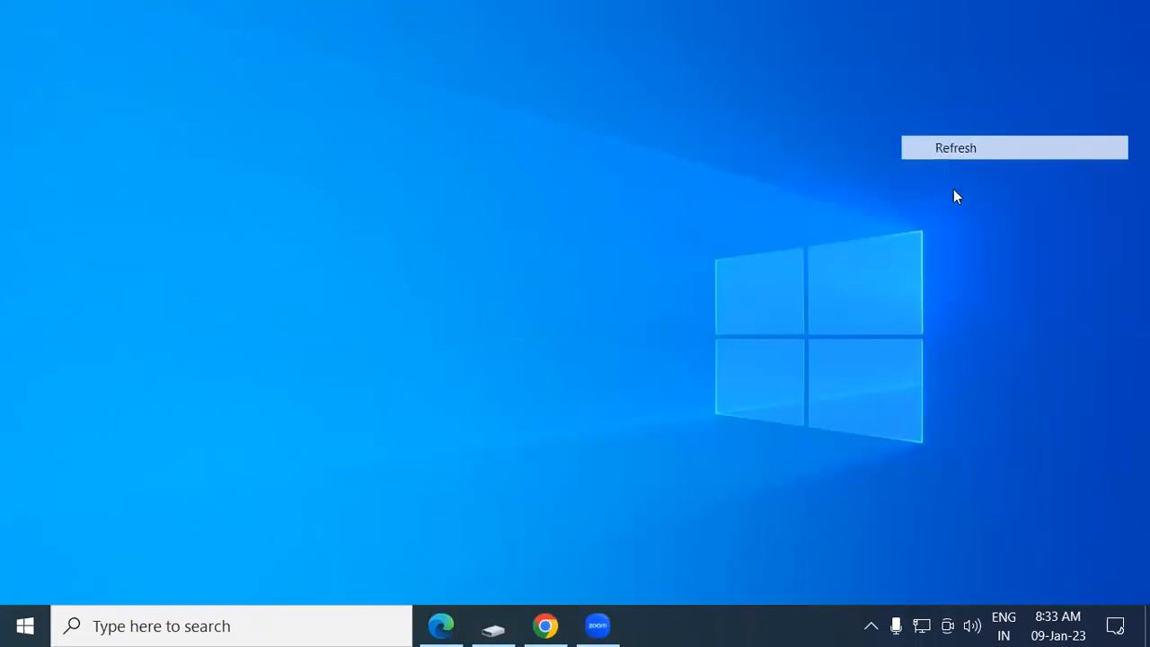
pyautogui.rightClick(954, 147)
pyautogui.click(962, 209)
pyautogui.rightClick(970, 201)
pyautogui.click(980, 267)
pyautogui.rightClick(770, 96)
pyautogui.click(822, 160)
pyautogui.rightClick(810, 158)
pyautogui.click(847, 223)
pyautogui.rightClick(848, 220)
pyautogui.click(886, 285)
# Refresh once more and launch TallyPrime from the TallyPrime (3) desktop shortcut.
pyautogui.rightClick(765, 126)
pyautogui.click(807, 189)
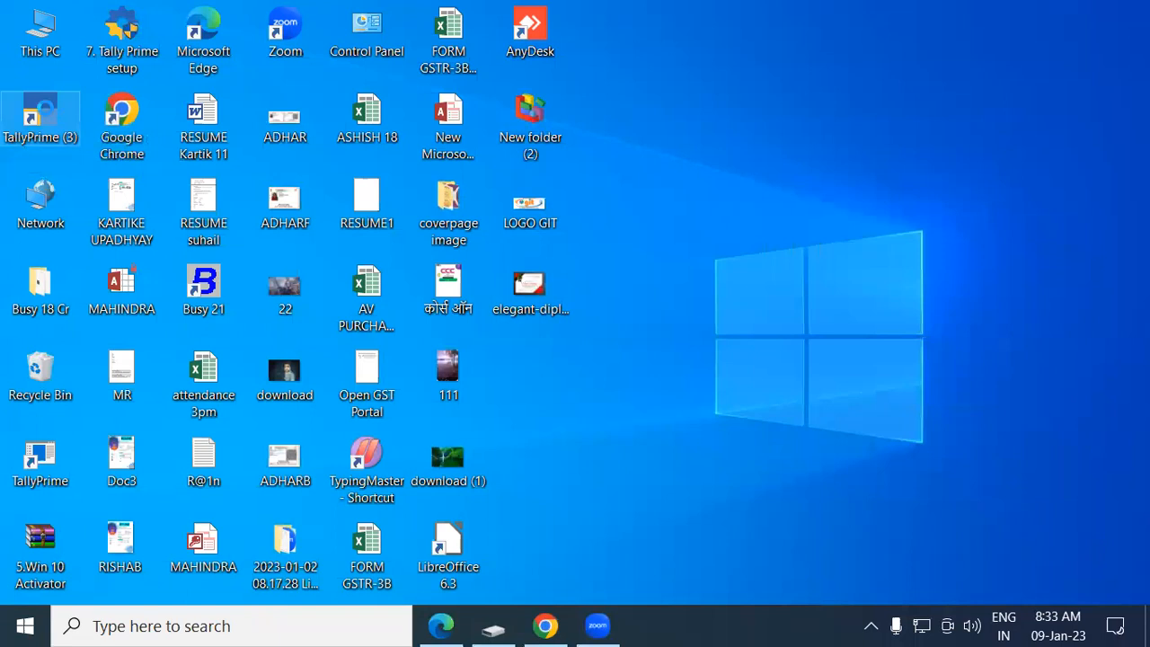
pyautogui.rightClick(48, 114)
pyautogui.click(936, 161)
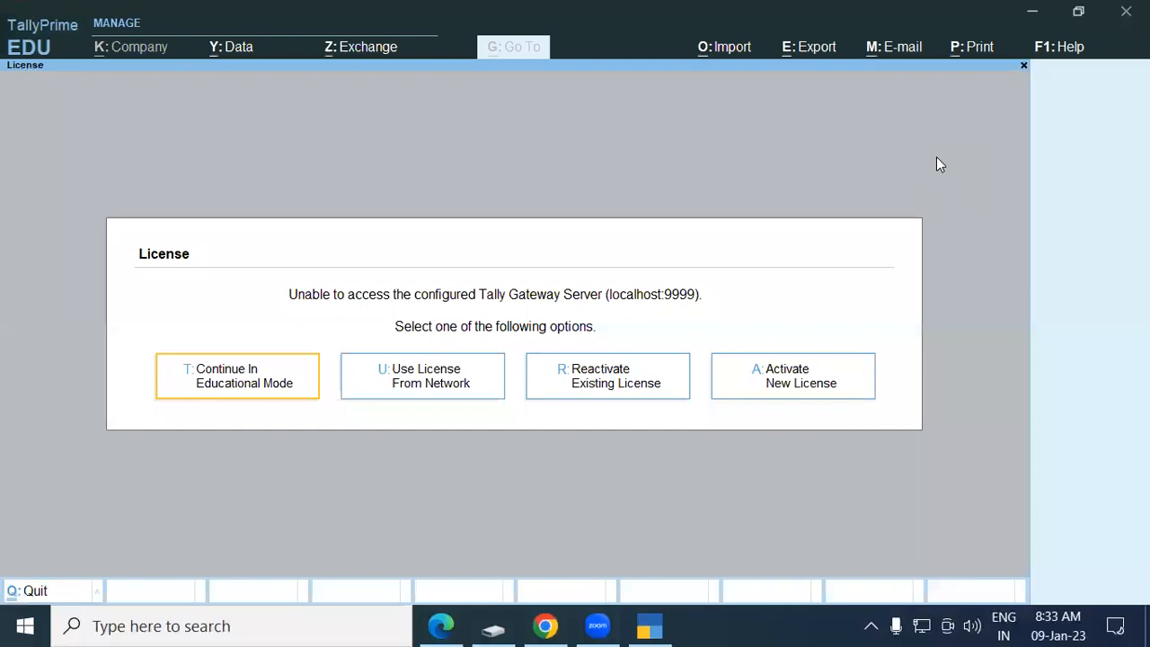
# Continue in Educational Mode and load Gayatri Computer Pvt.Ltd from the D:\Gayatri folder.
pyautogui.press('Return')
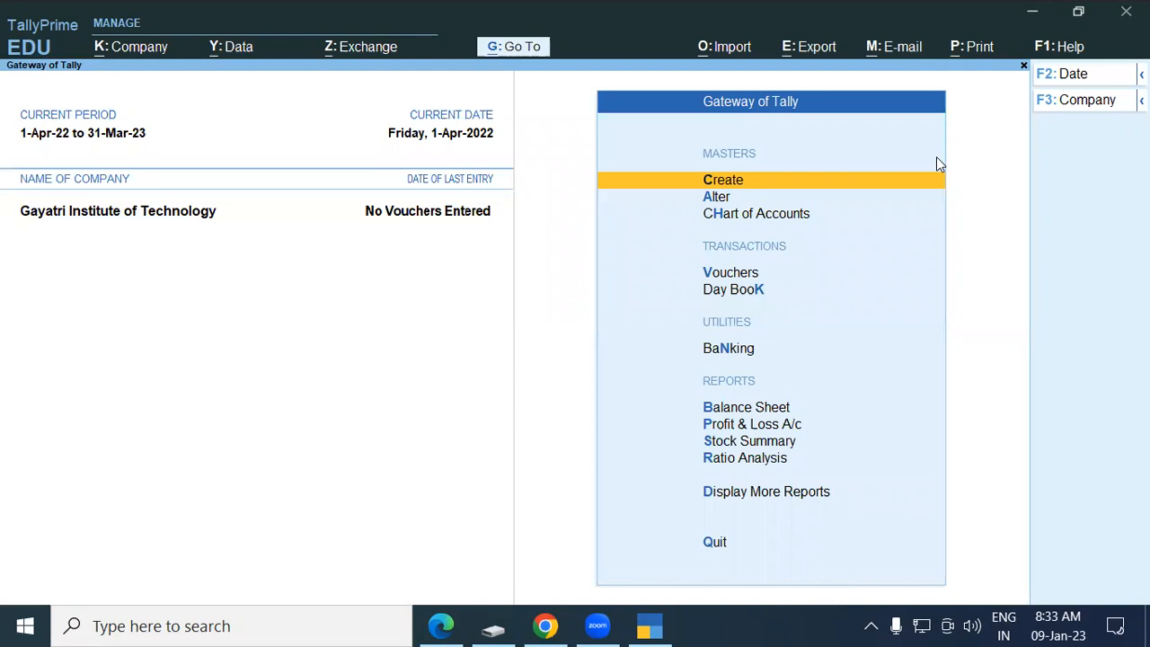
pyautogui.press('alt')
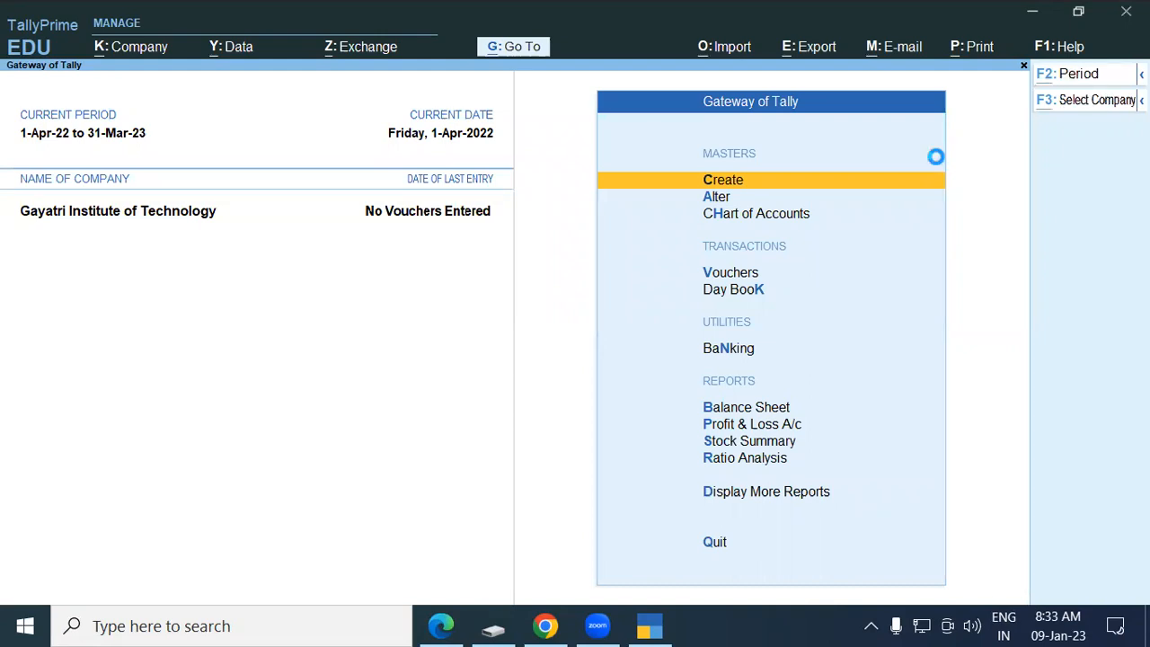
pyautogui.hotkey('alt', 'F3')
pyautogui.press('Up')
pyautogui.press('Up')
pyautogui.press('Up')
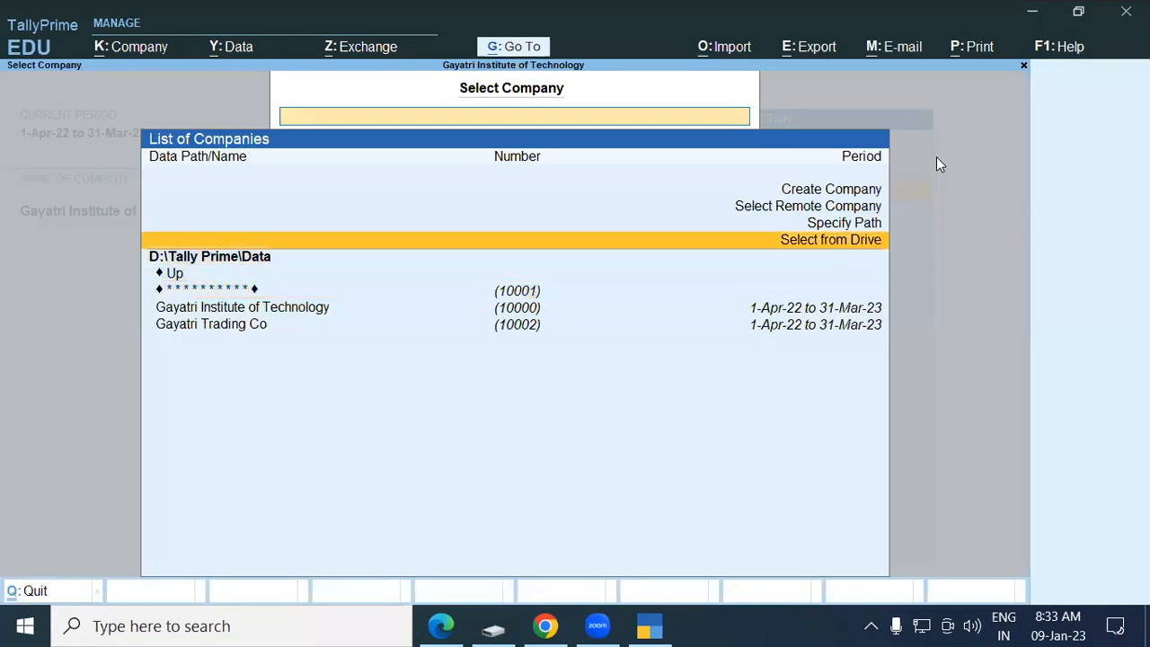
pyautogui.press('Return')
pyautogui.press('Down')
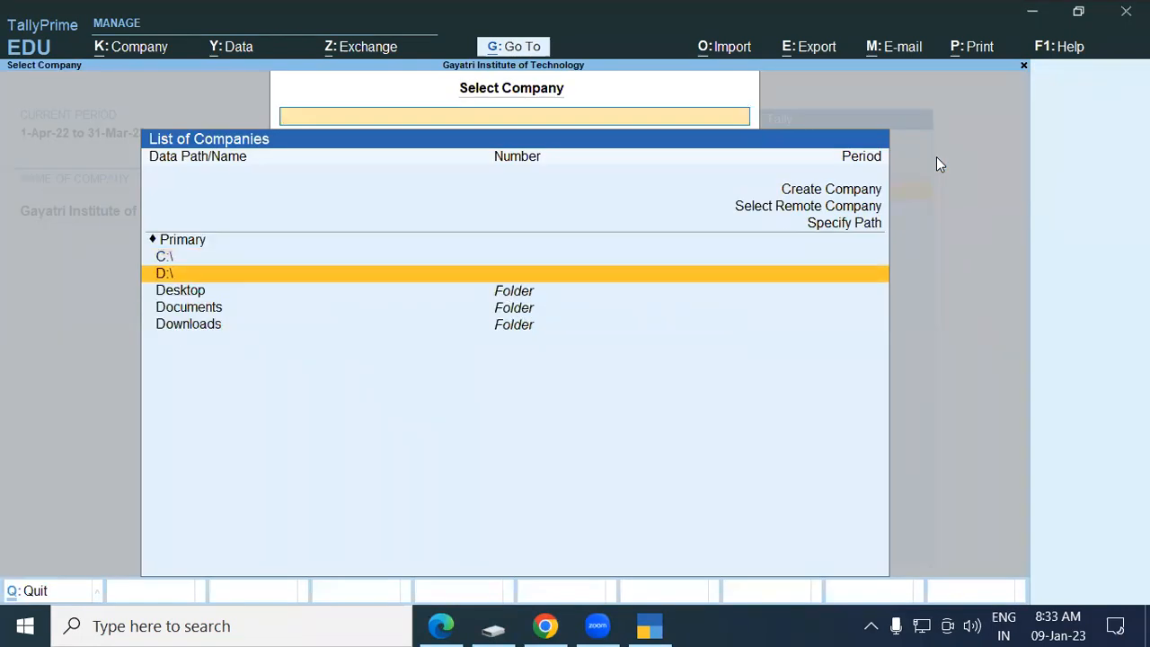
pyautogui.press('Return')
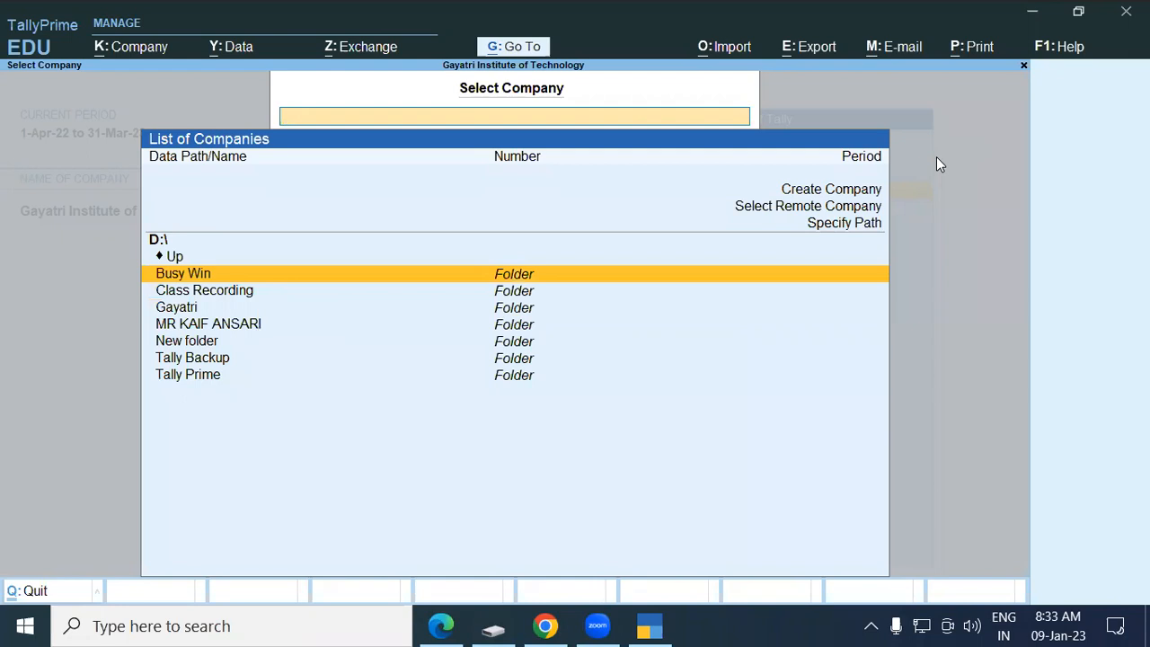
pyautogui.press('Down')
pyautogui.press('Down')
pyautogui.press('Return')
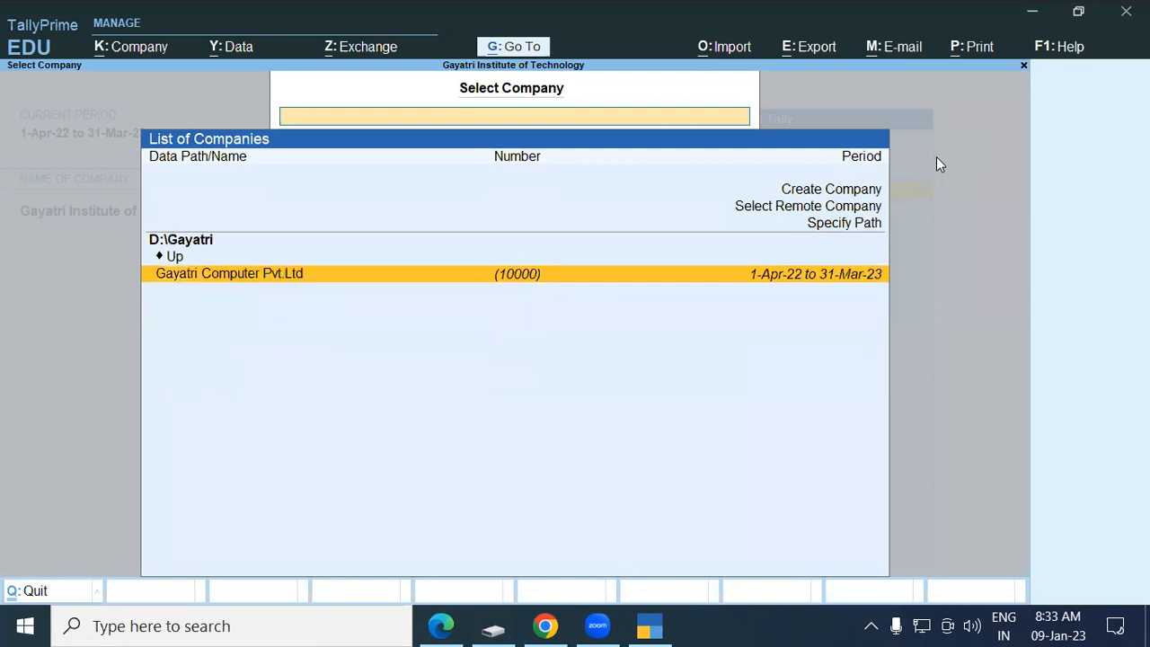
pyautogui.press('Return')
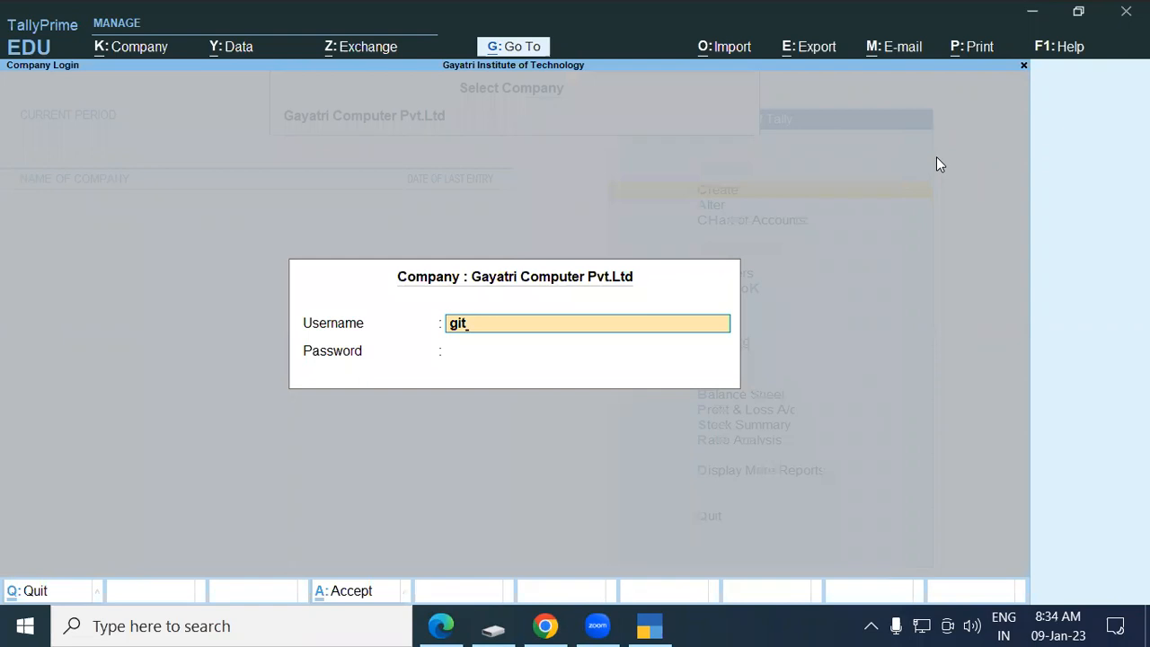
# Log in to the company with the username and password.
pyautogui.press('Return')
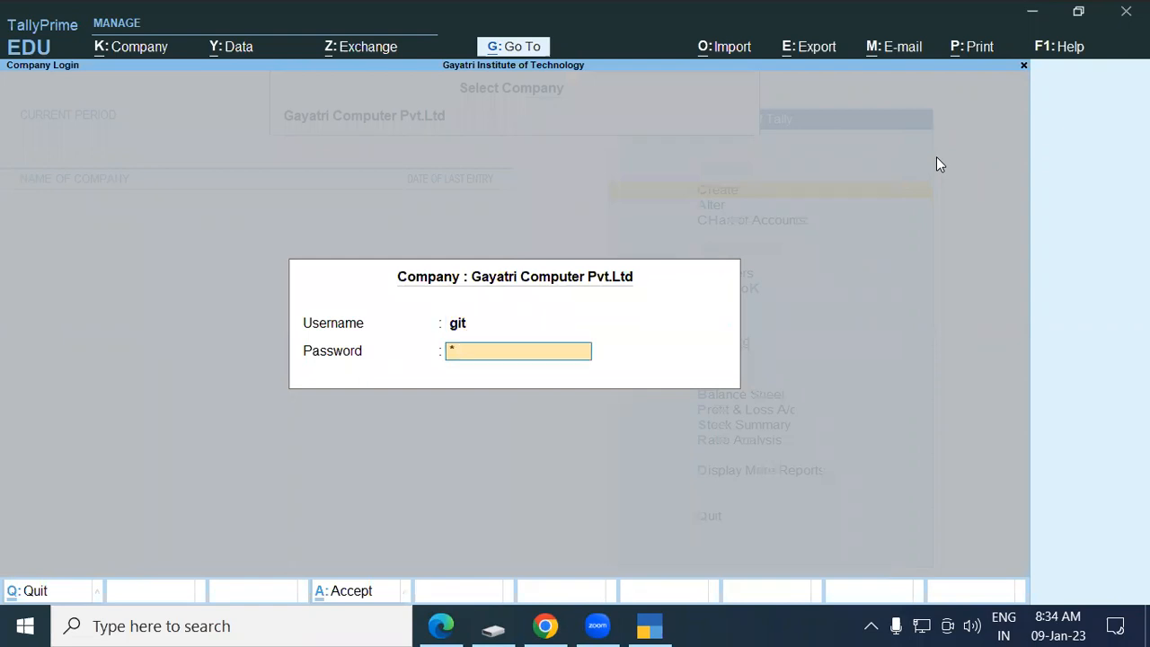
pyautogui.press('Return')
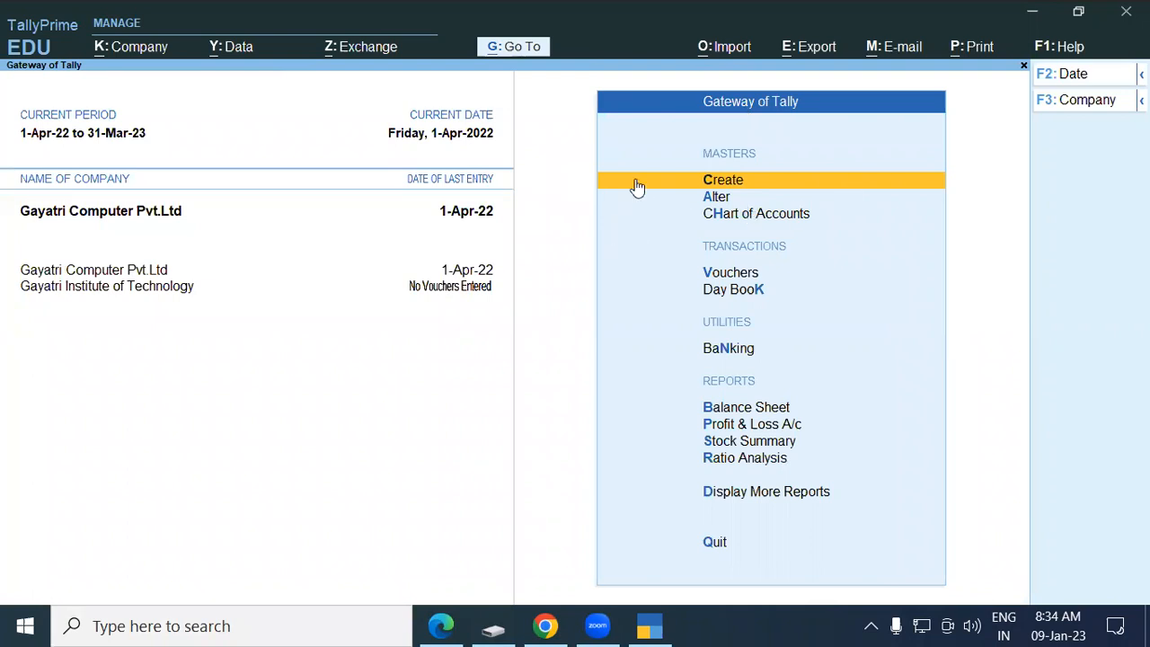
# Open the Discount Received ledger for alteration.
pyautogui.click(711, 199)
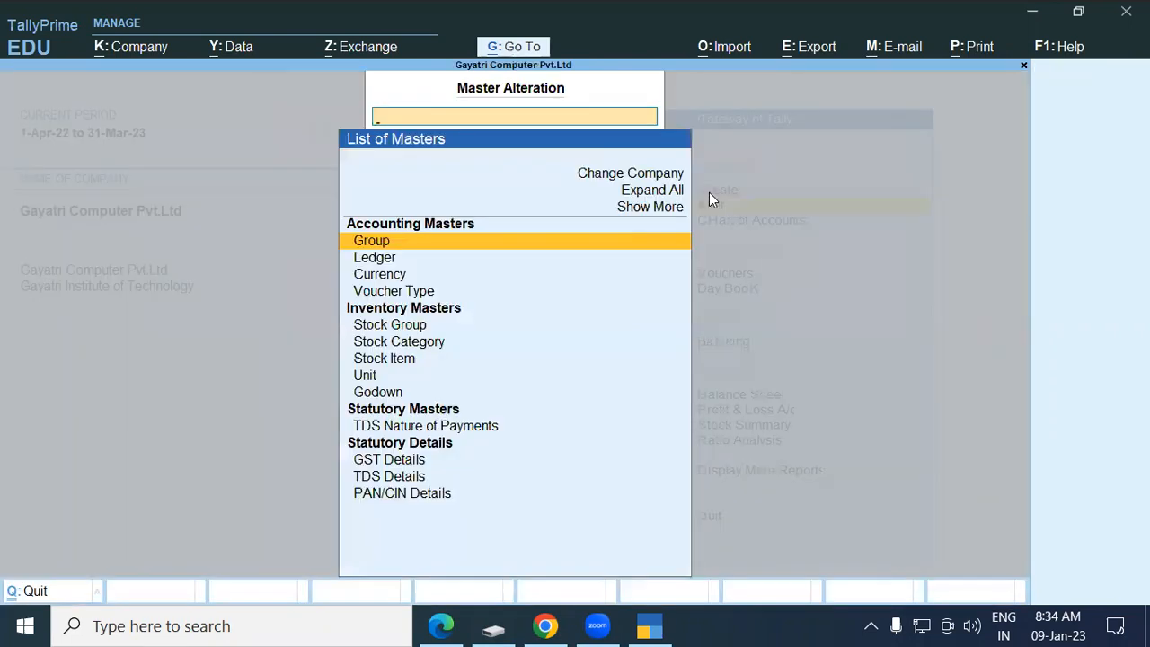
pyautogui.press('Down')
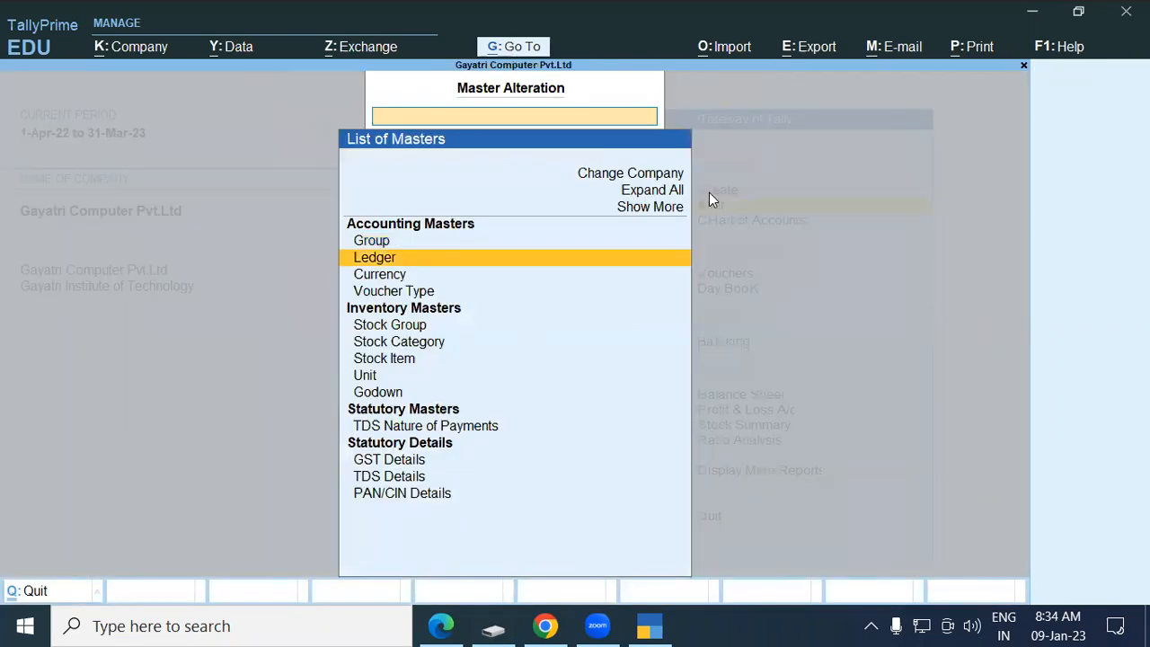
pyautogui.press('Return')
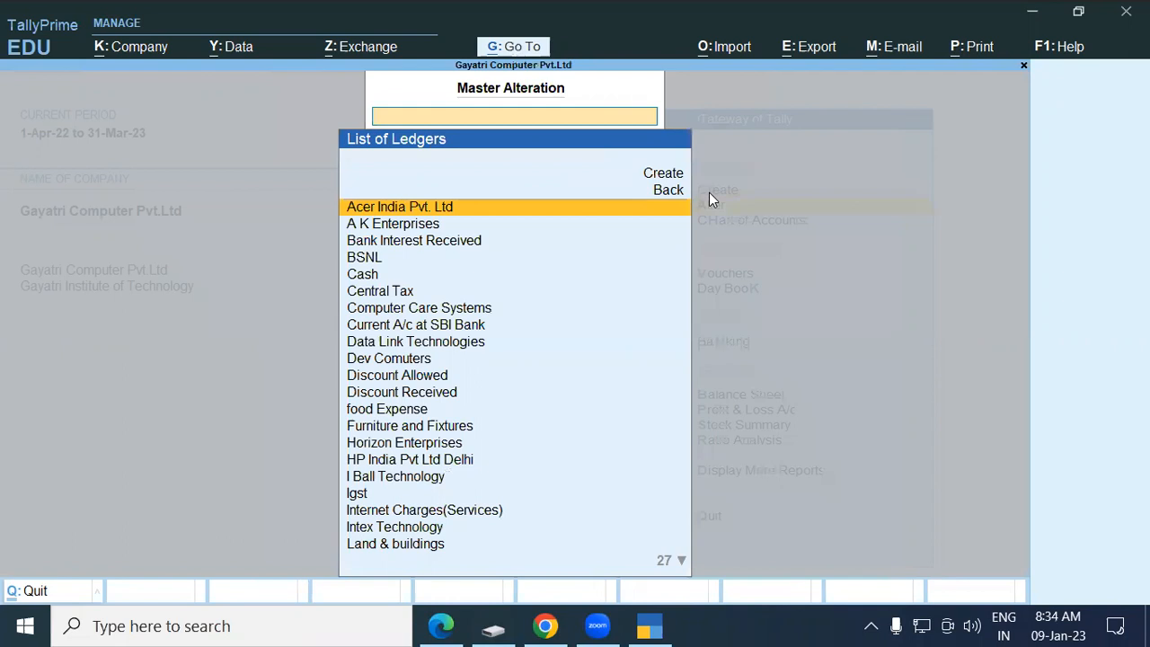
pyautogui.write('Dis')
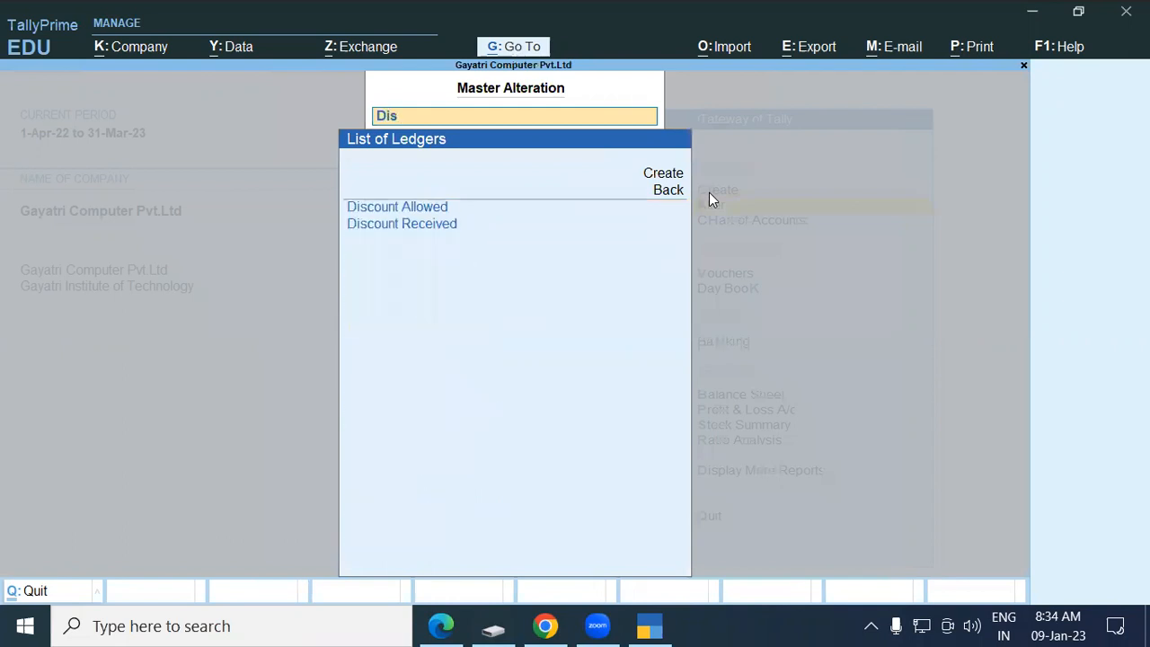
pyautogui.press('Down')
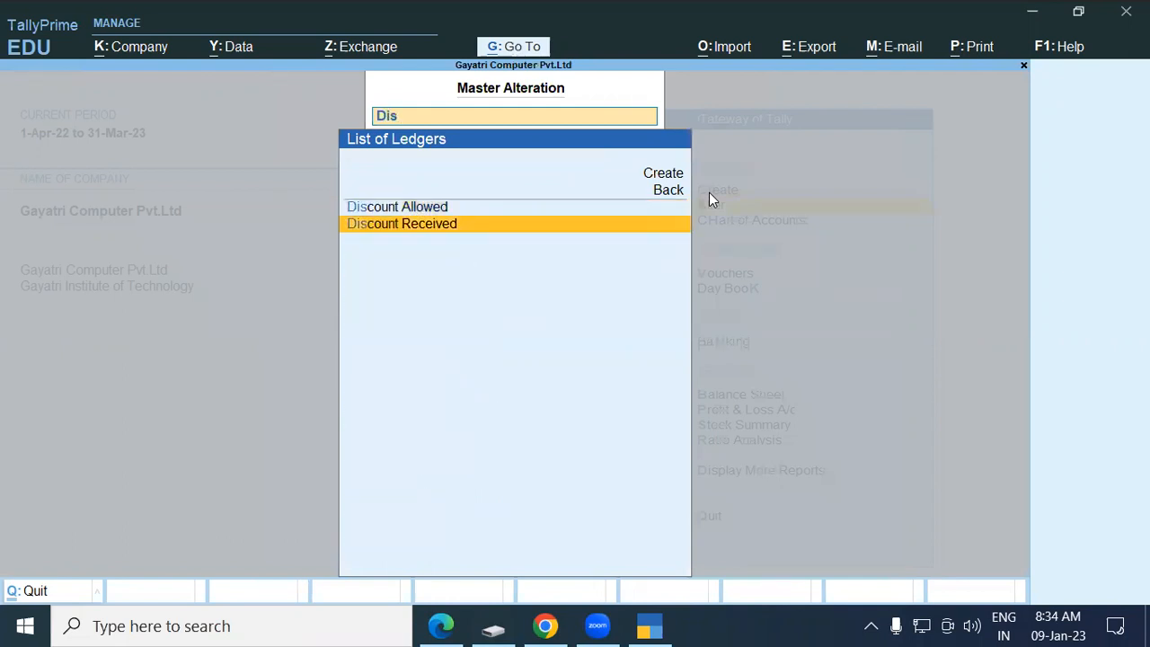
pyautogui.press('Return')
# Keep it under Indirect Incomes, set GST duty type with Based on Value apportionment, and save.
pyautogui.press('Return')
pyautogui.press('Return')
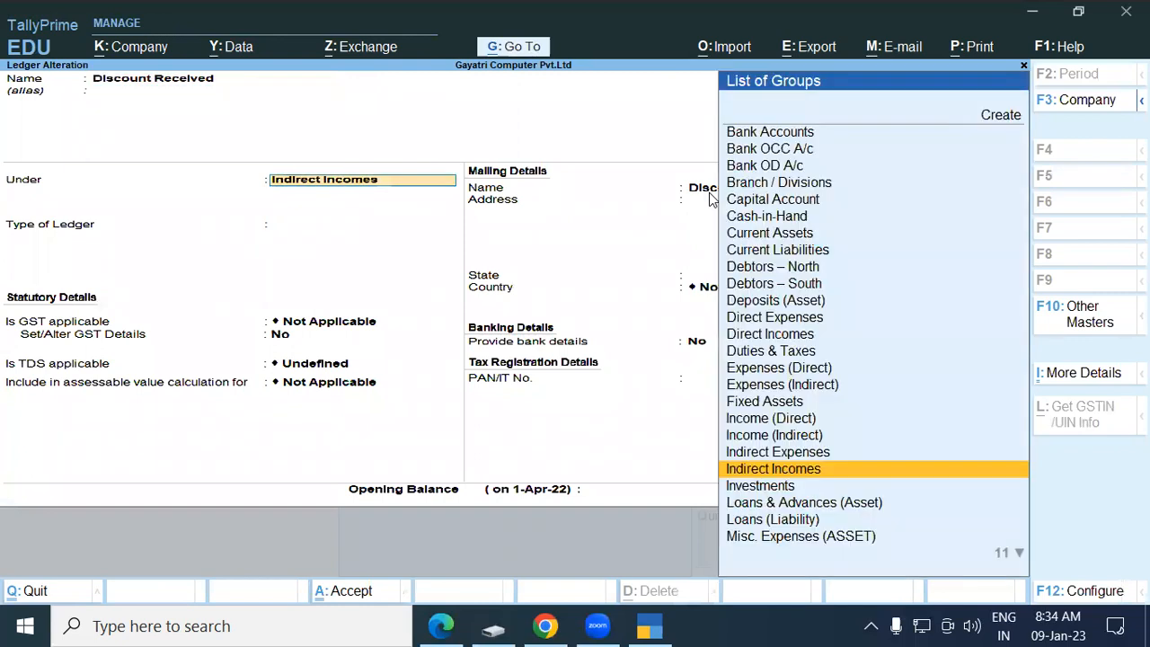
pyautogui.press('Return')
pyautogui.press('Return')
pyautogui.press('Return')
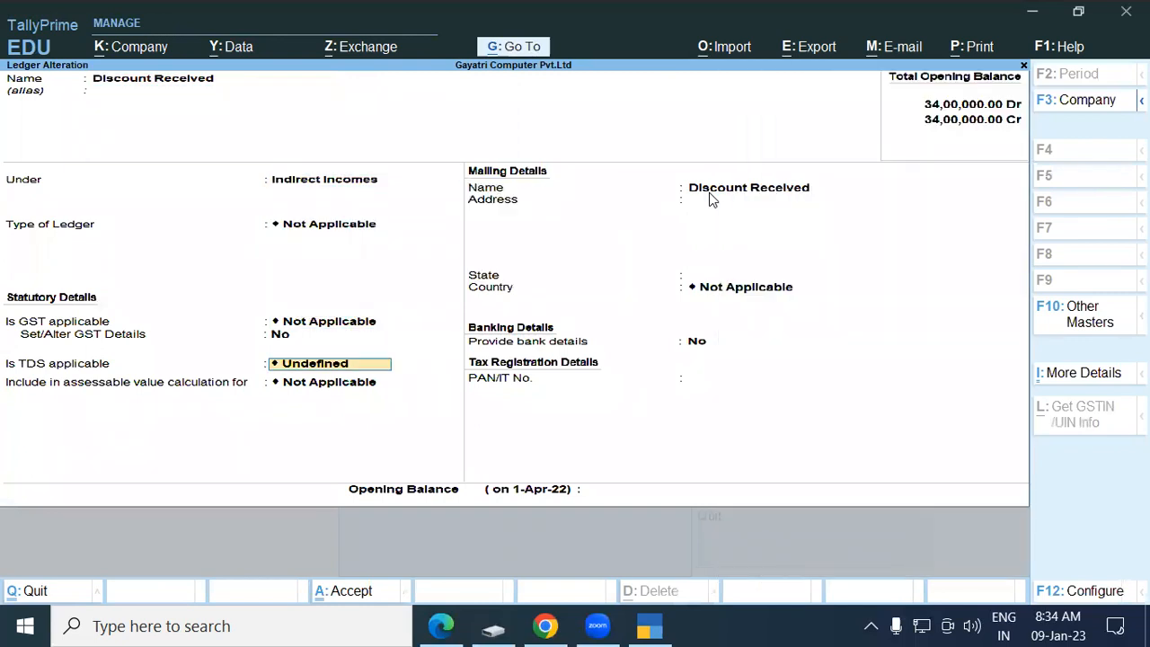
pyautogui.press('Return')
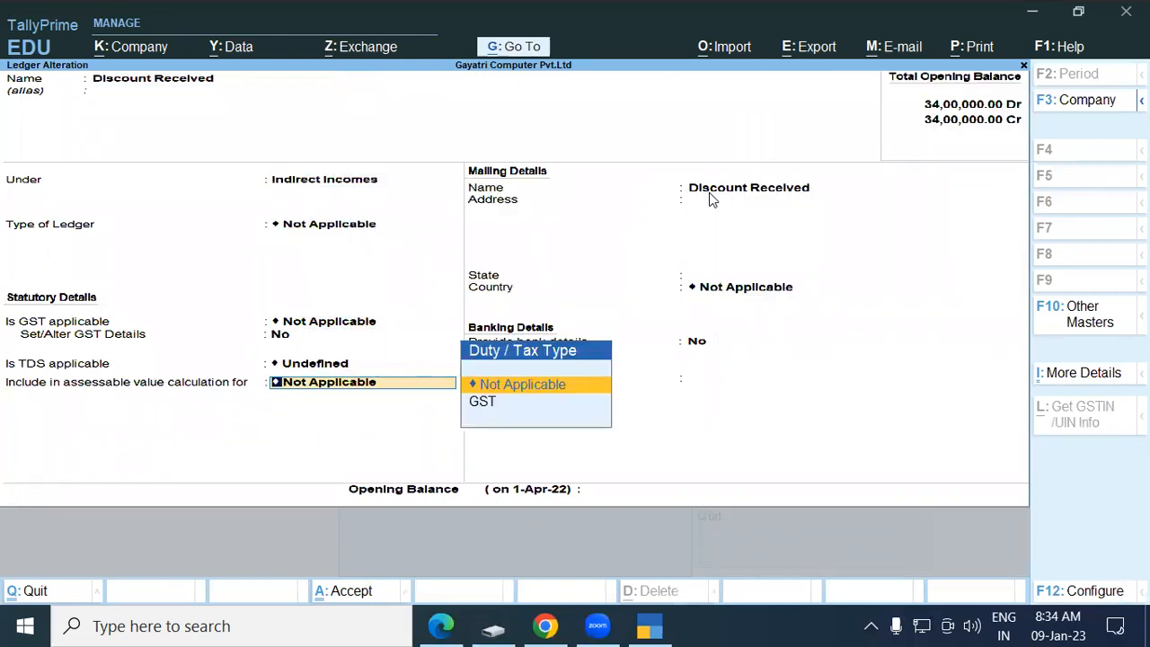
pyautogui.press('Down')
pyautogui.press('Return')
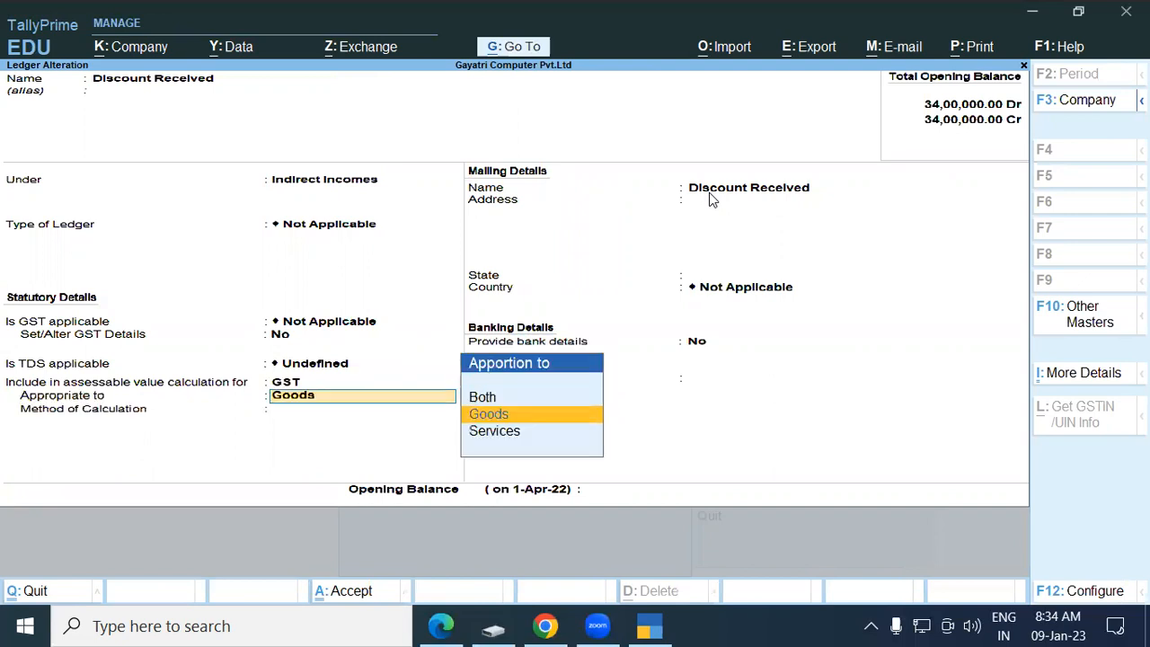
pyautogui.press('Return')
pyautogui.press('Down')
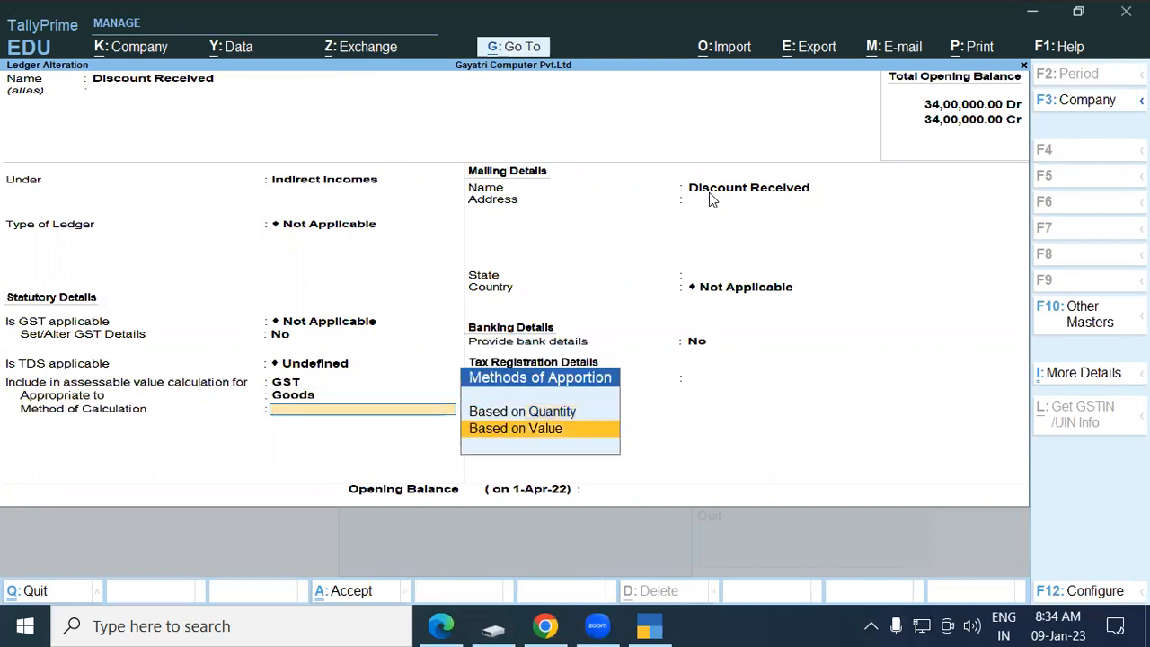
pyautogui.press('Return')
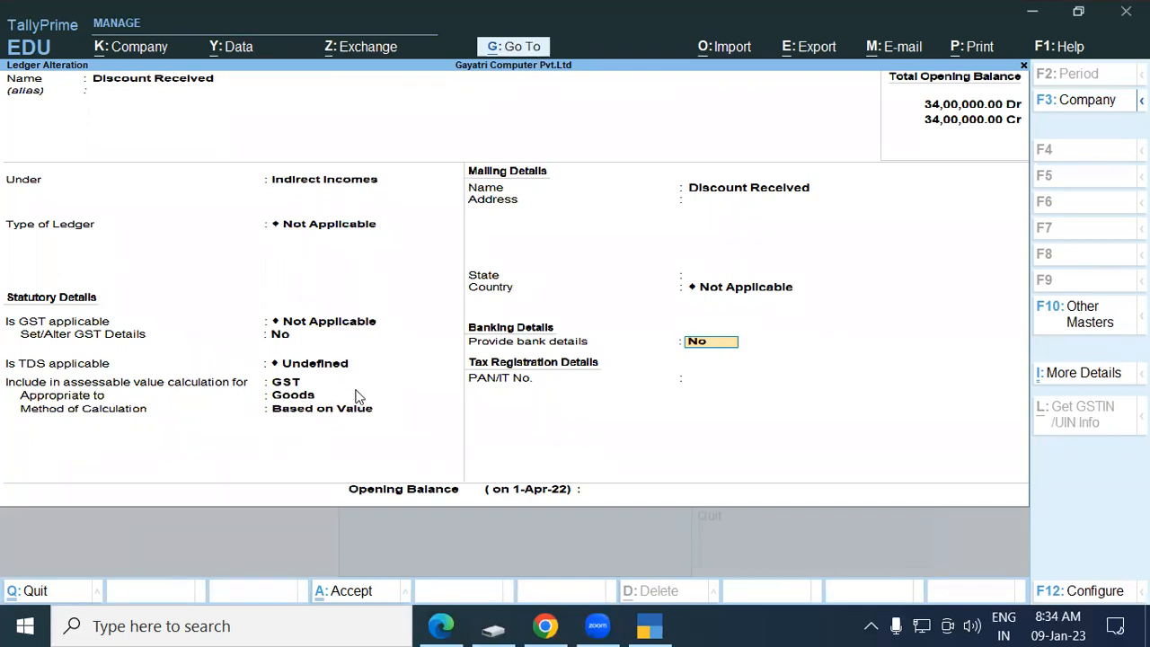
pyautogui.press('Return')
pyautogui.press('Return')
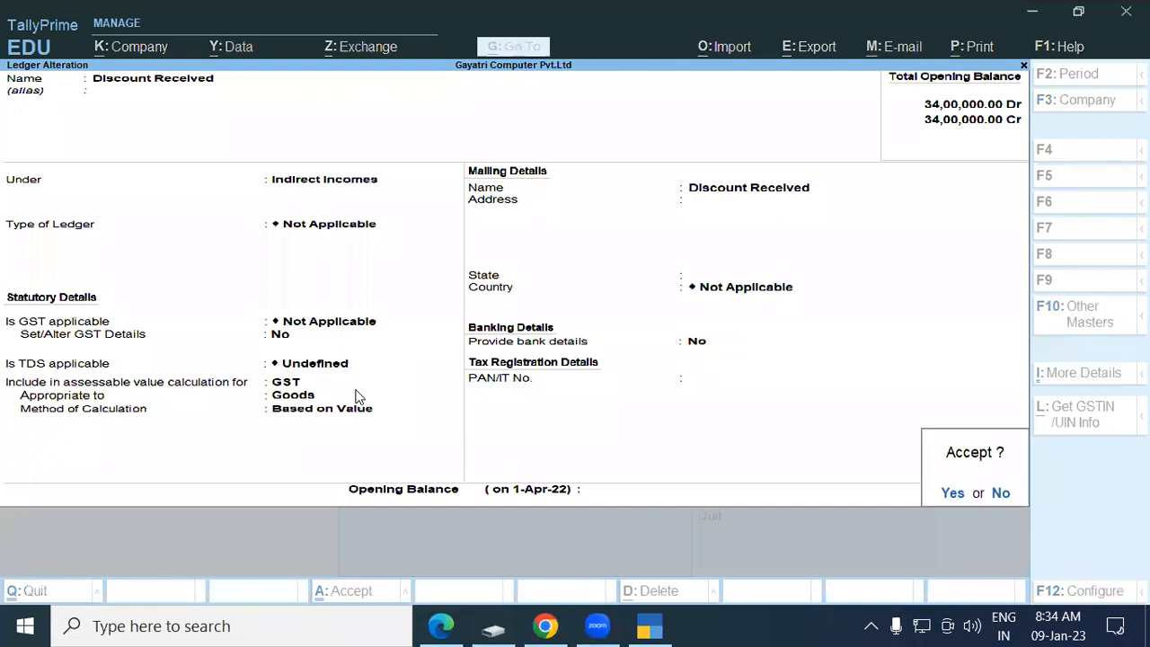
pyautogui.press('Return')
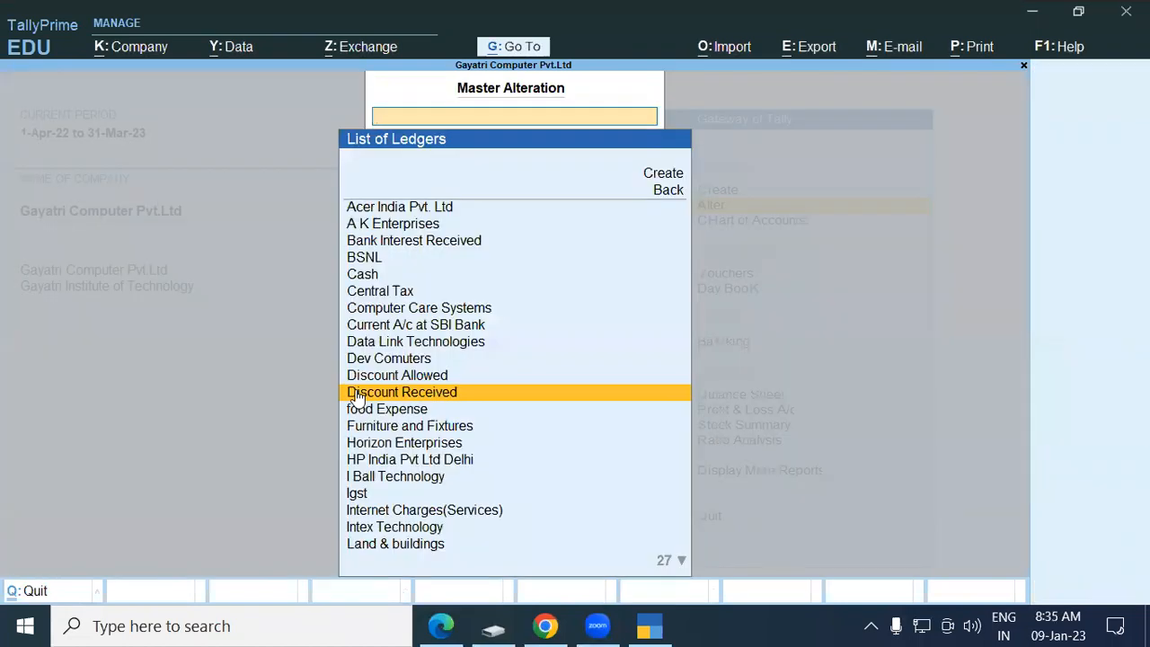
# Return to Gateway of Tally and start a new voucher entry.
pyautogui.press('Escape')
pyautogui.press('Escape')
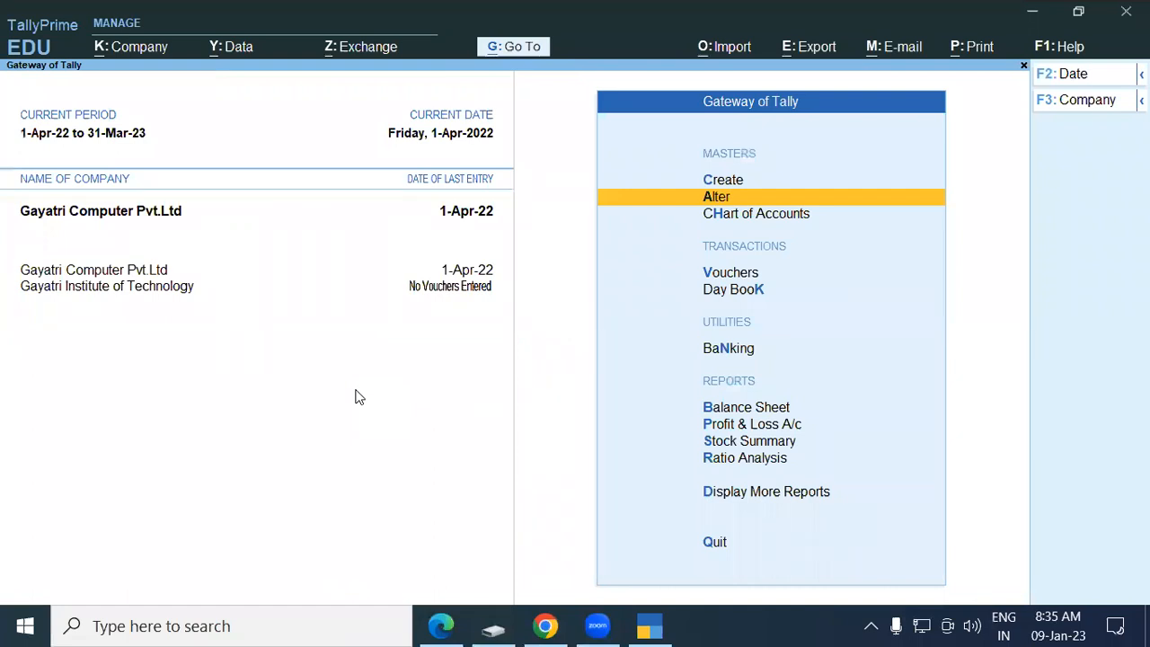
pyautogui.press('Down')
pyautogui.press('Down')
pyautogui.press('Return')
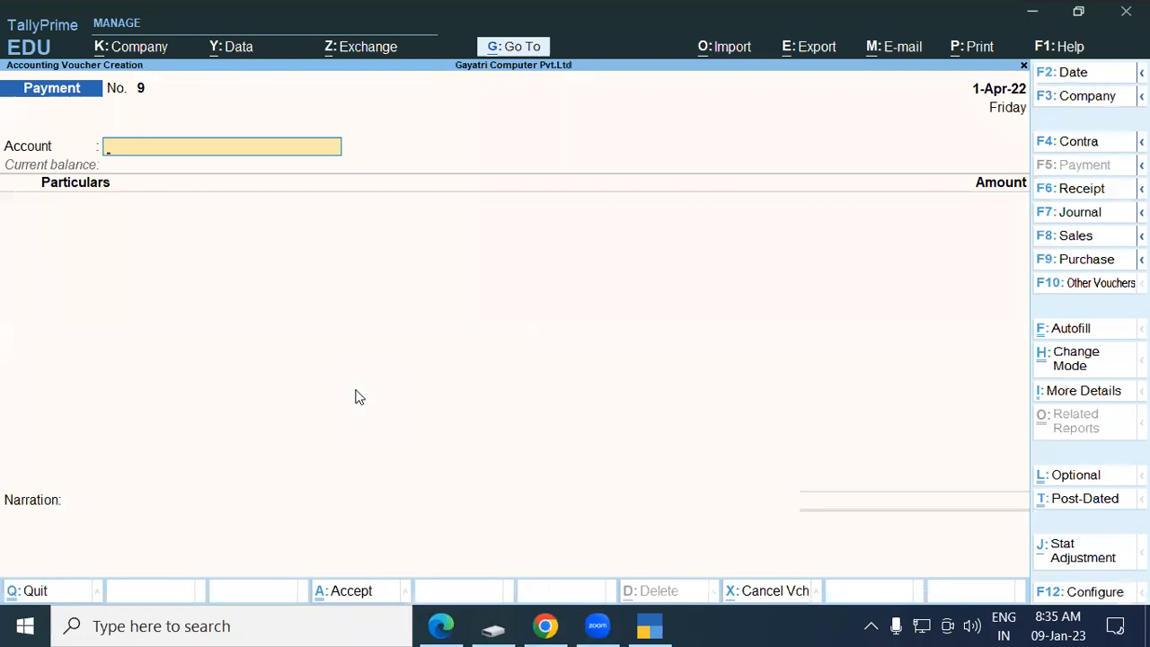
# Switch the voucher to Purchase in Item Invoice mode.
pyautogui.press('F9')
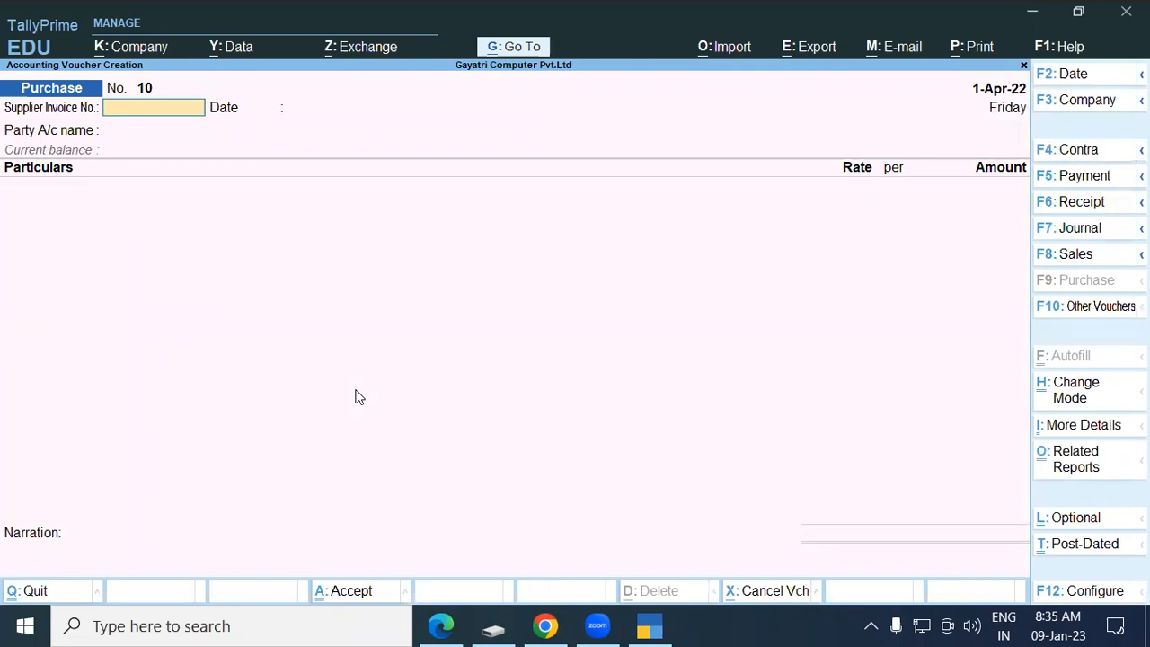
pyautogui.hotkey('ctrl', 'h')
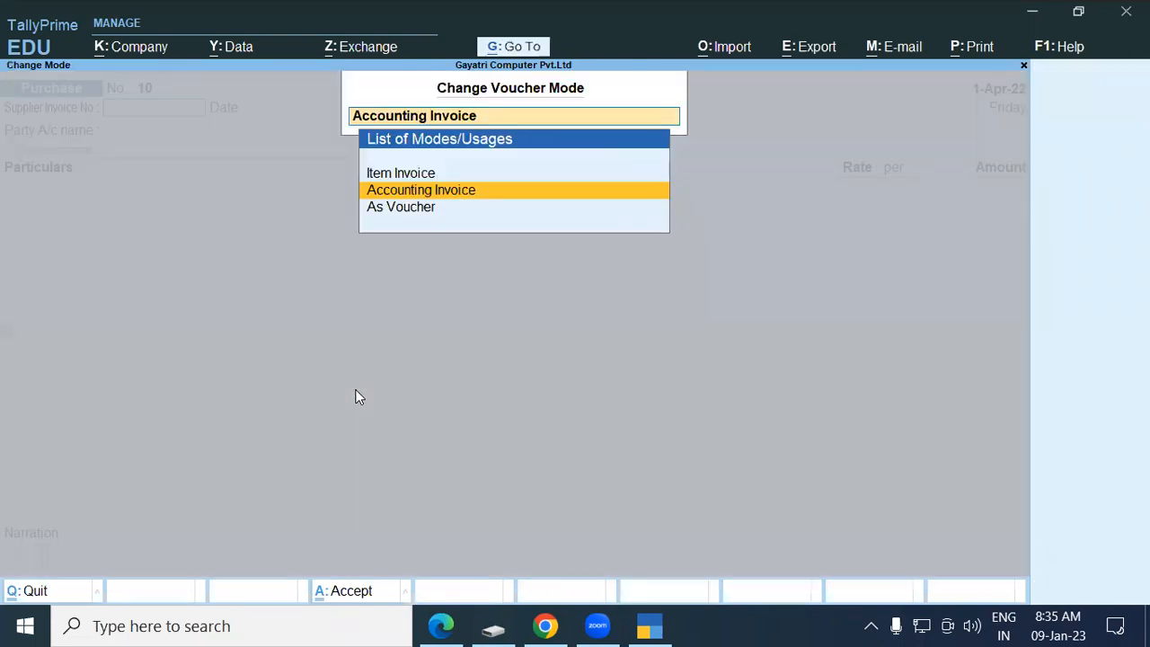
pyautogui.press('Up')
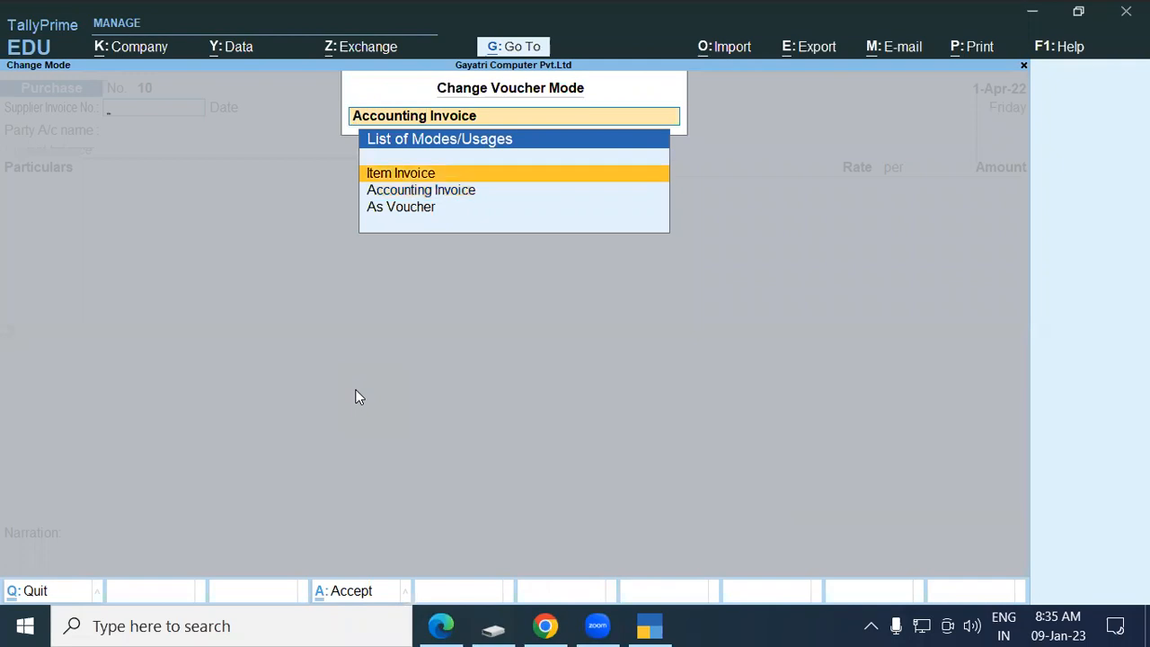
pyautogui.press('Return')
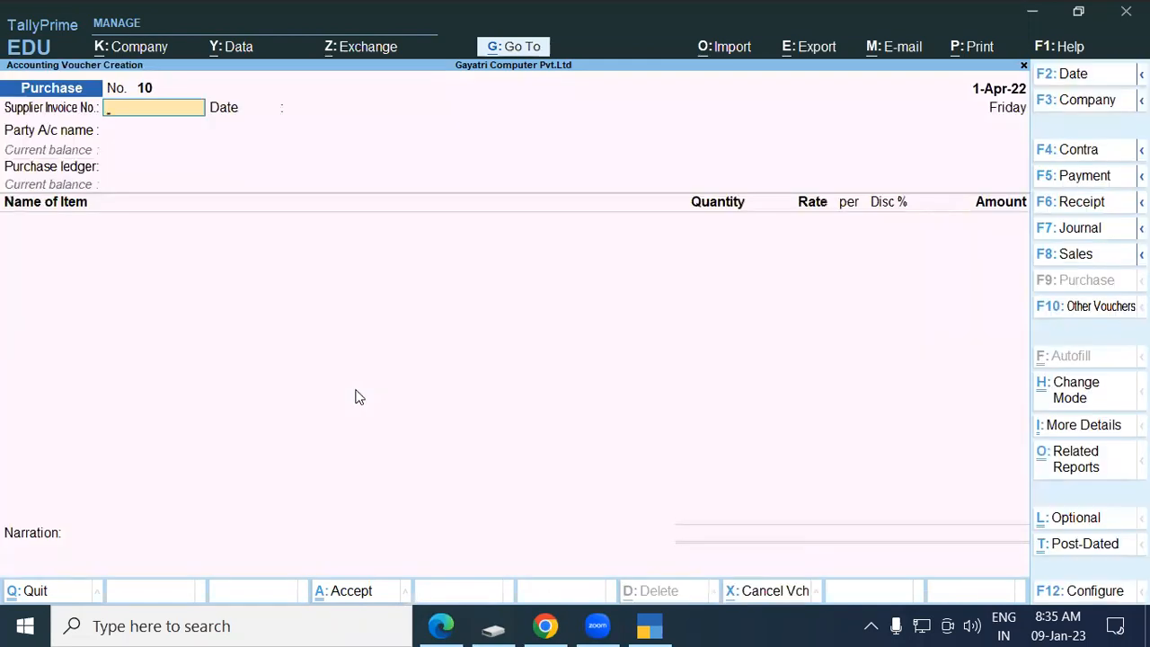
# Enter supplier invoice number tax-555 and accept the date 1-Apr-22.
pyautogui.hotkey('alt', 'Tab')
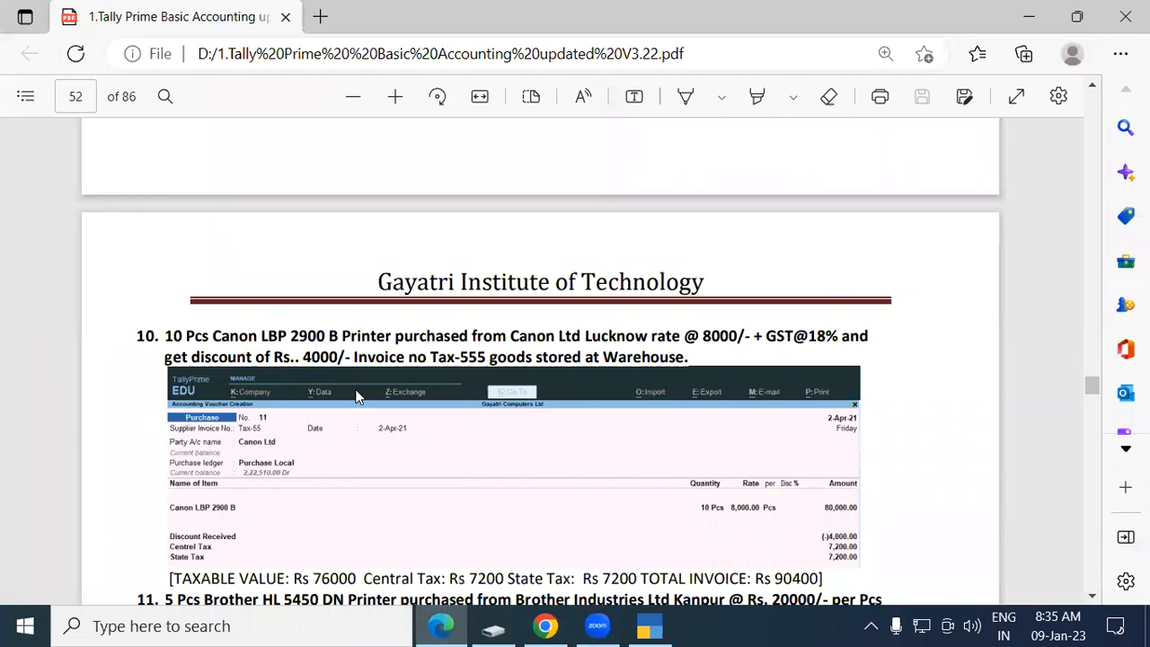
pyautogui.hotkey('alt', 'Tab')
pyautogui.write('tax-555')
pyautogui.press('Return')
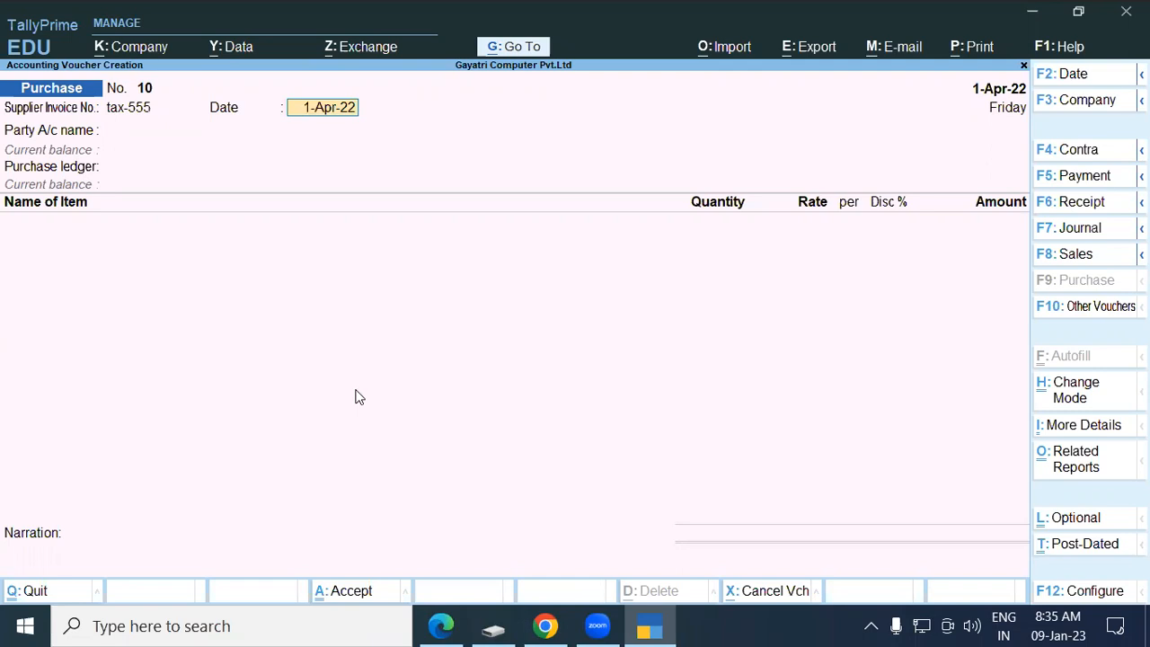
pyautogui.press('Return')
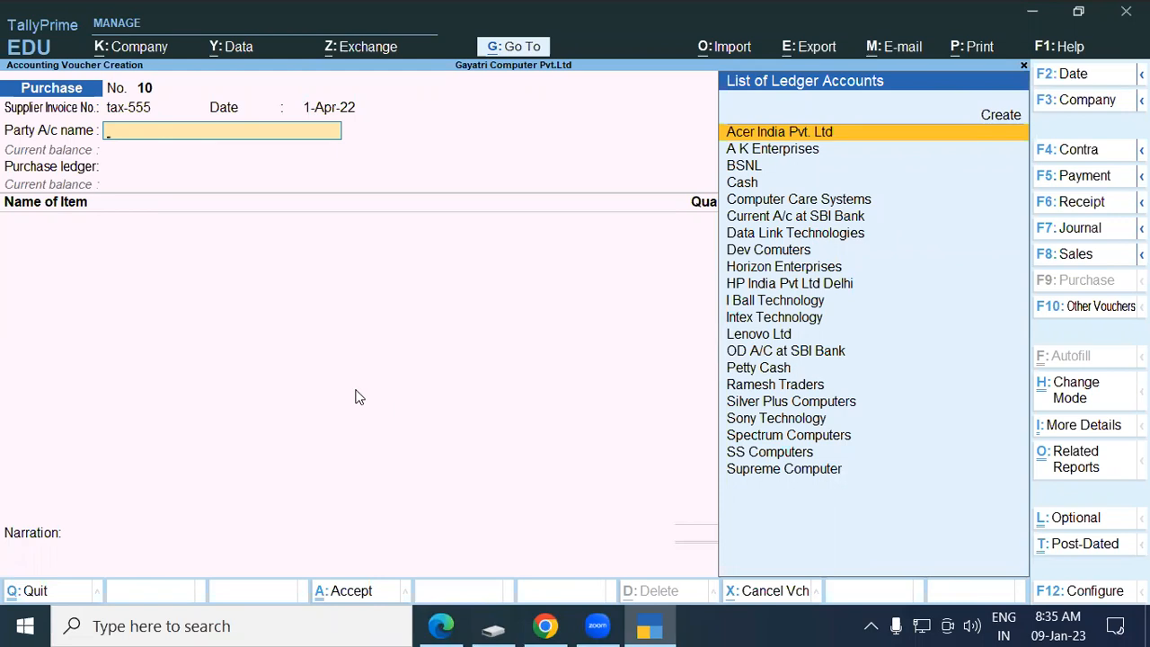
# Create a party ledger named Canon Ltd, copied from the PDF, under Sundry Creditors.
pyautogui.write('c')
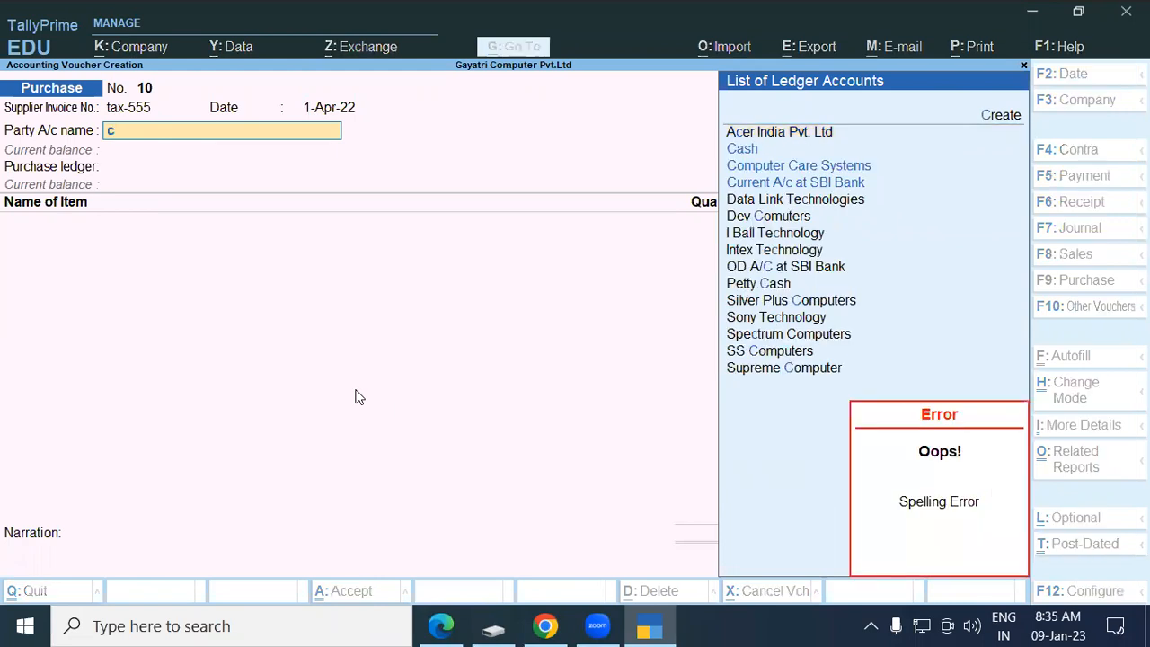
pyautogui.press('BackSpace')
pyautogui.hotkey('alt', 'c')
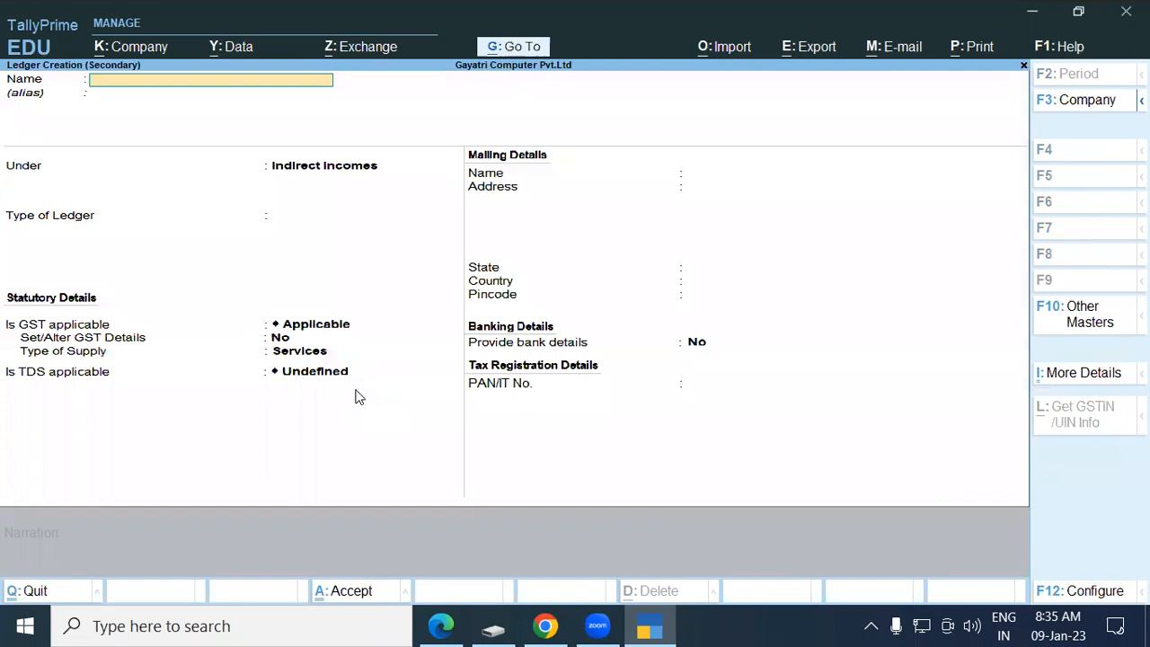
pyautogui.hotkey('alt', 'Tab')
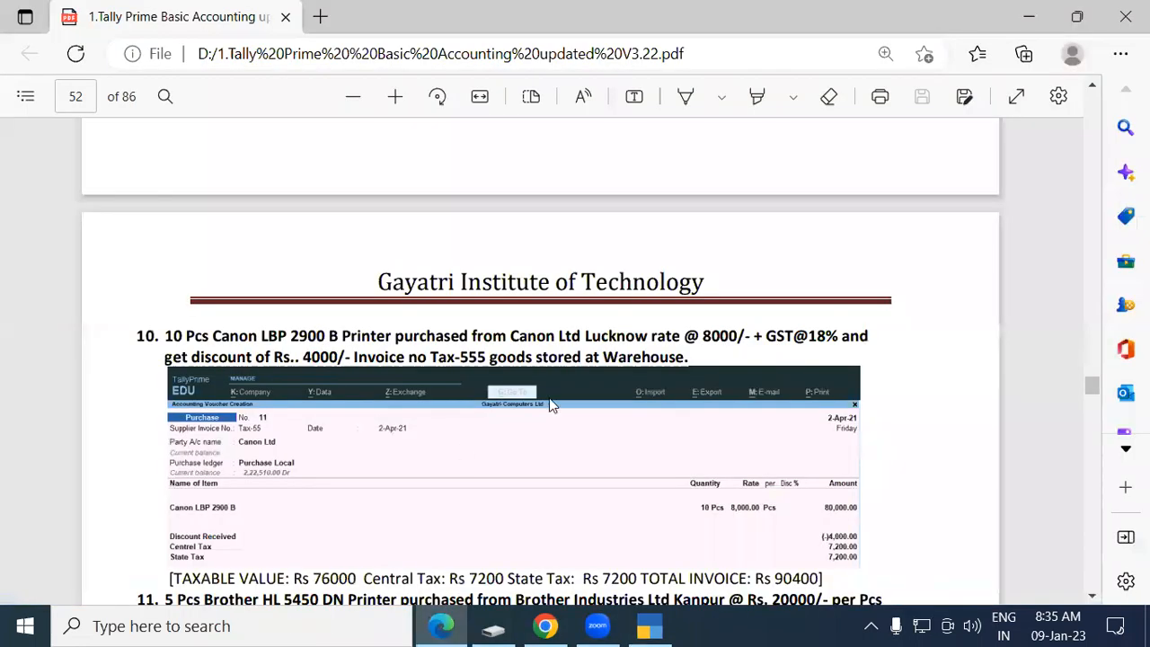
pyautogui.moveTo(509, 336); pyautogui.dragTo(585, 342)
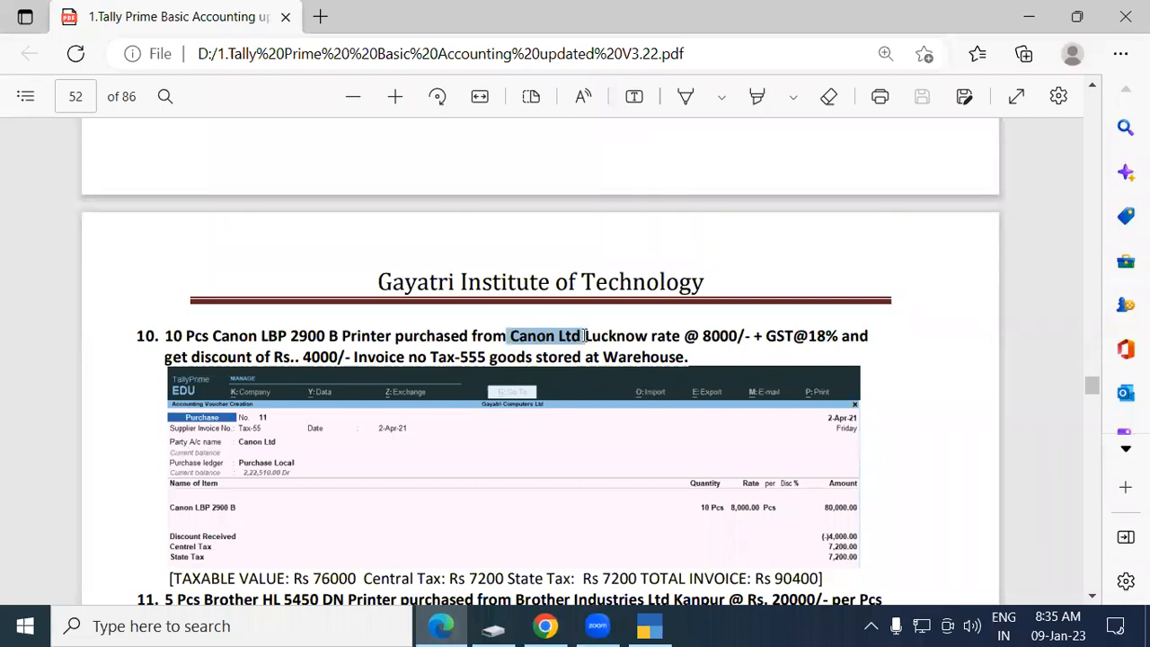
pyautogui.hotkey('ctrl', 'c')
pyautogui.hotkey('alt', 'Tab')
pyautogui.hotkey('ctrl', 'alt', 'v')
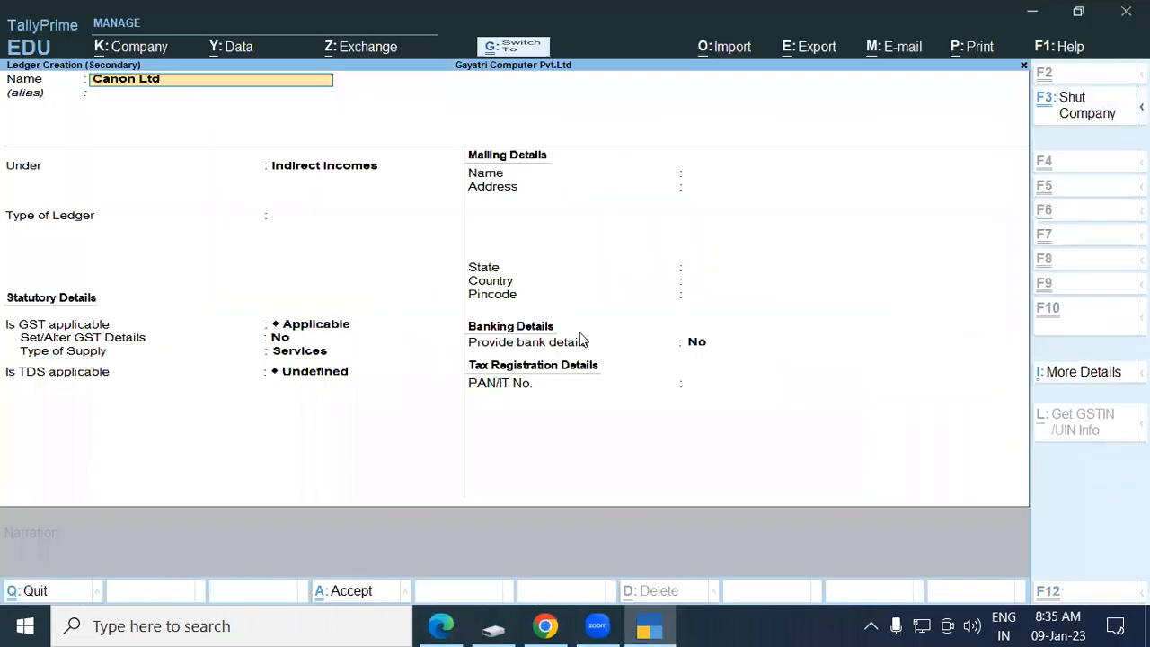
pyautogui.press('Return')
pyautogui.press('Return')
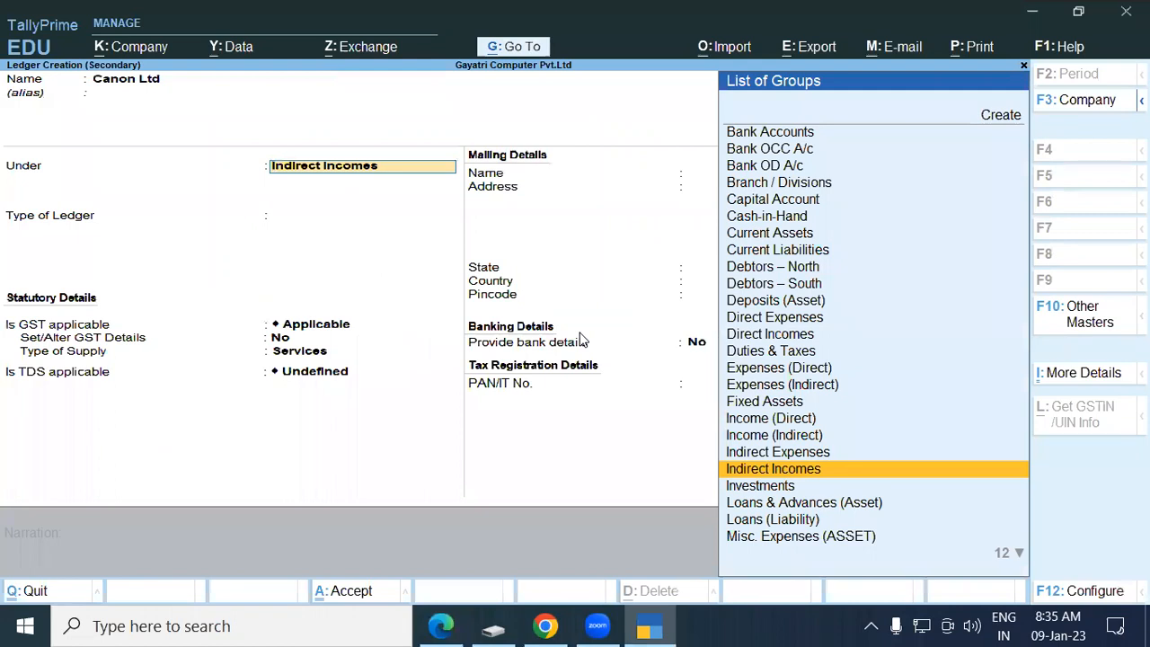
pyautogui.write('Sun')
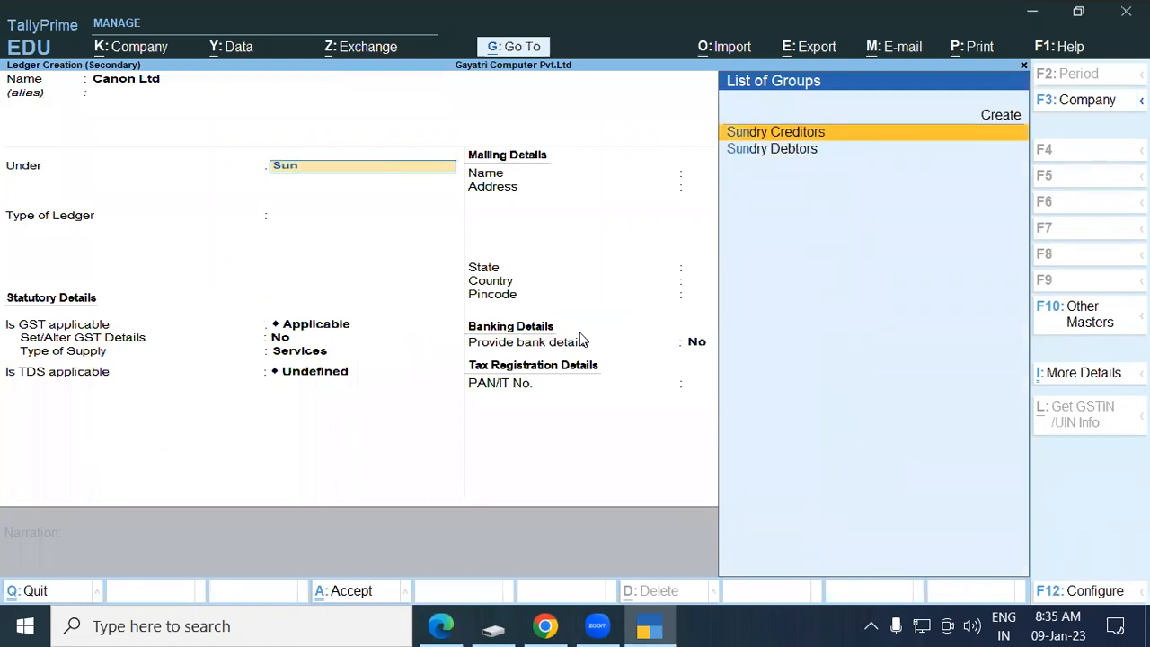
pyautogui.press('Return')
pyautogui.press('Return')
pyautogui.press('Return')
pyautogui.press('Return')
pyautogui.press('Return')
pyautogui.press('Return')
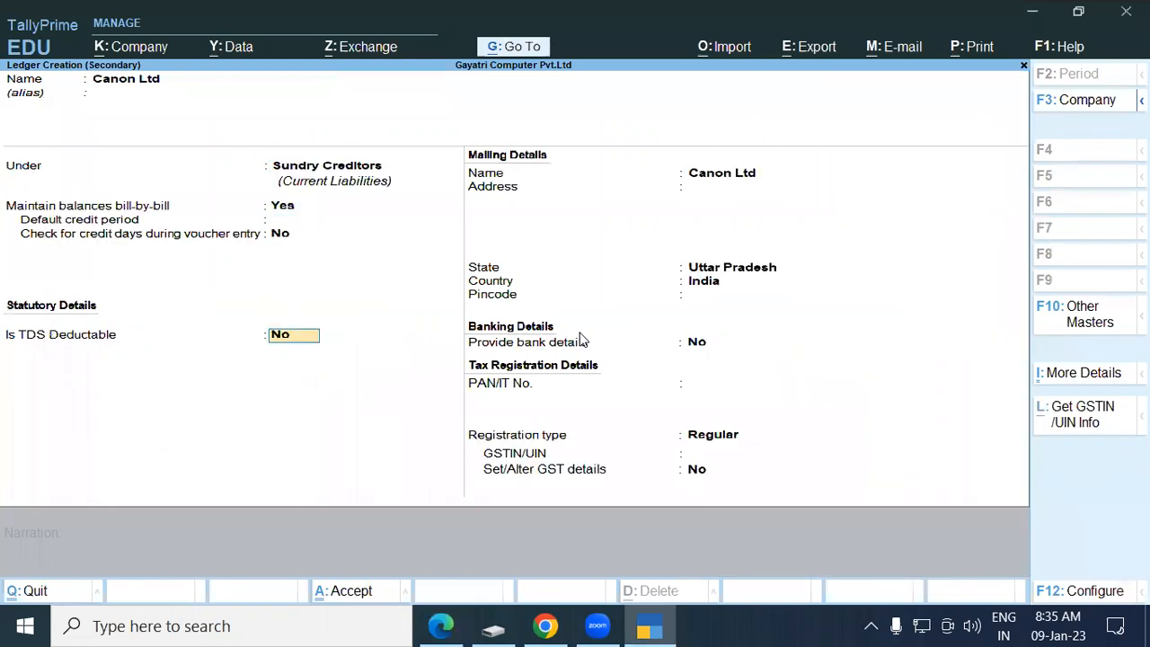
# Give Canon Ltd the address Lucknow, state Uttar Pradesh and Regular GST registration.
pyautogui.write('Lu')
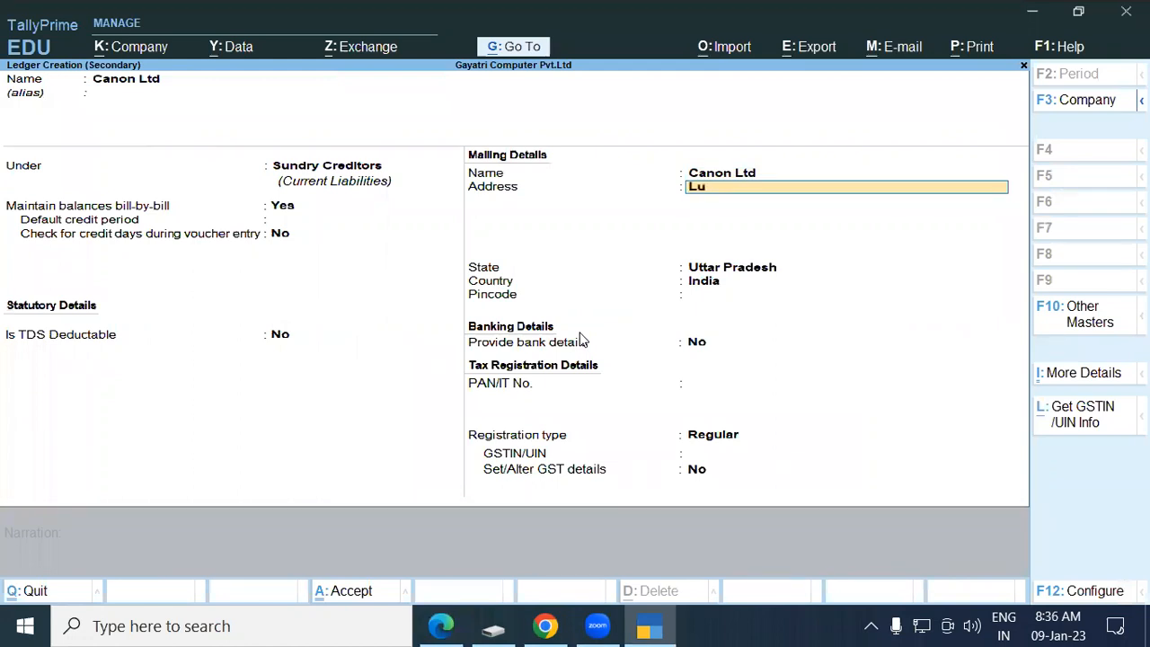
pyautogui.write('cknow')
pyautogui.press('Return')
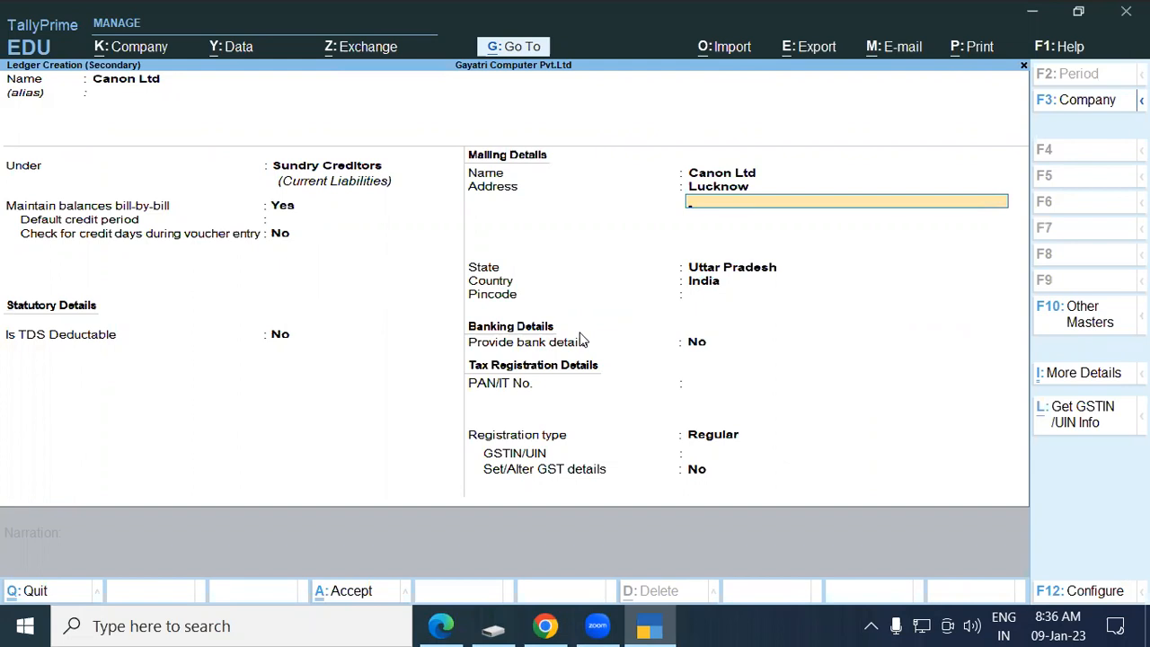
pyautogui.press('Return')
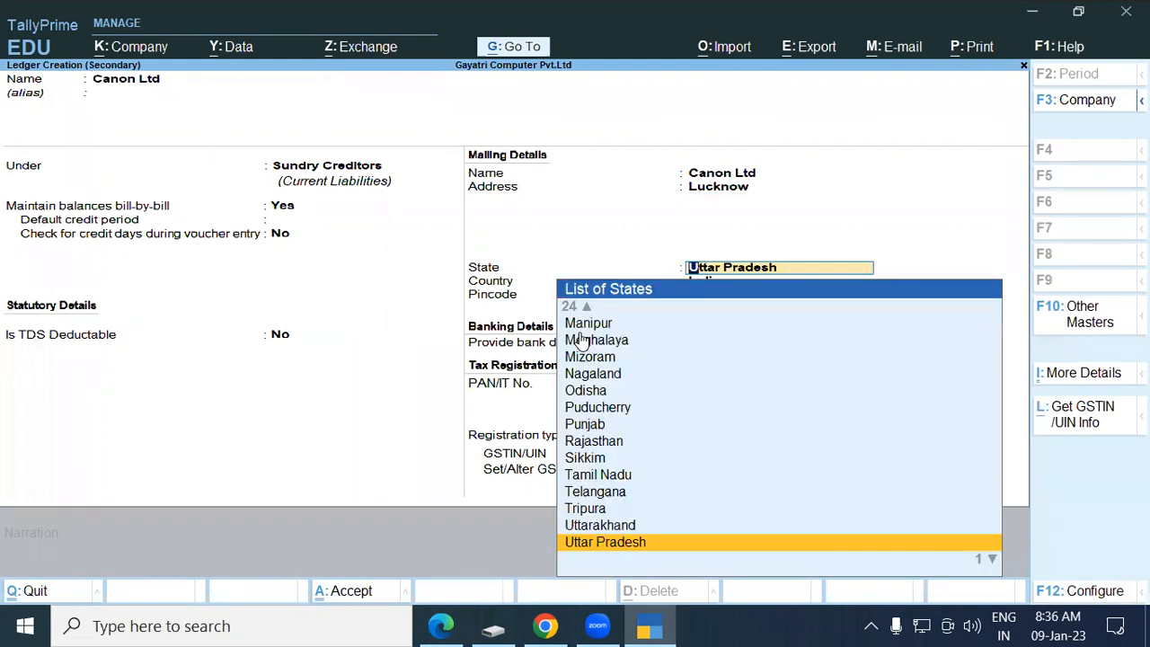
pyautogui.press('Return')
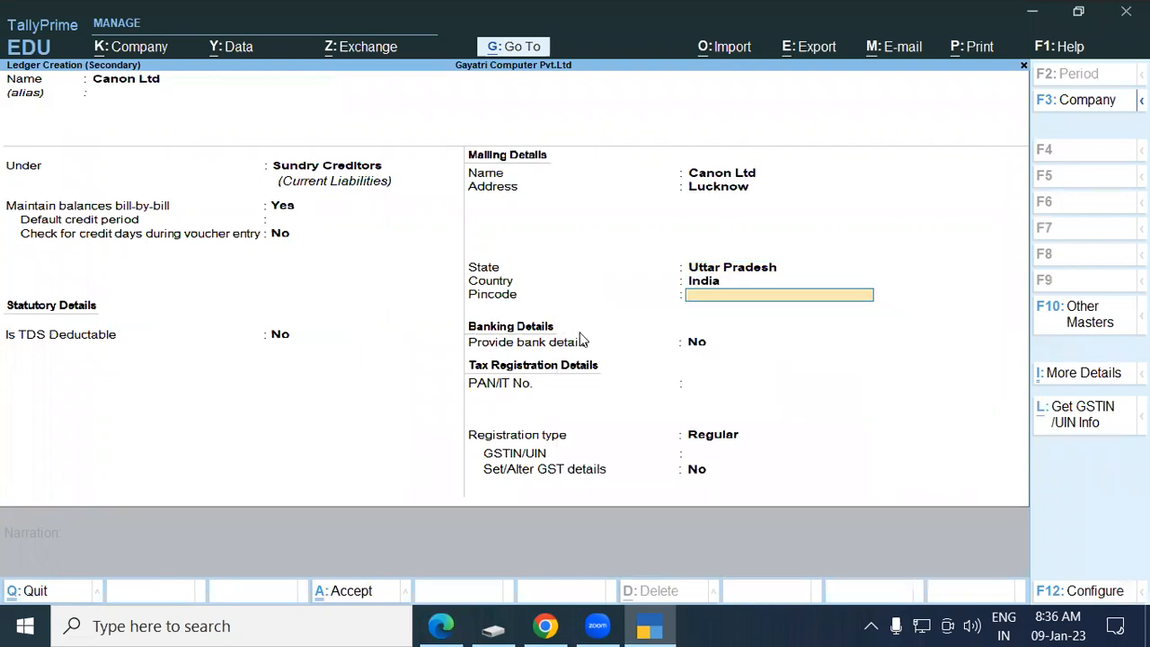
pyautogui.press('Return')
pyautogui.press('Return')
pyautogui.press('Return')
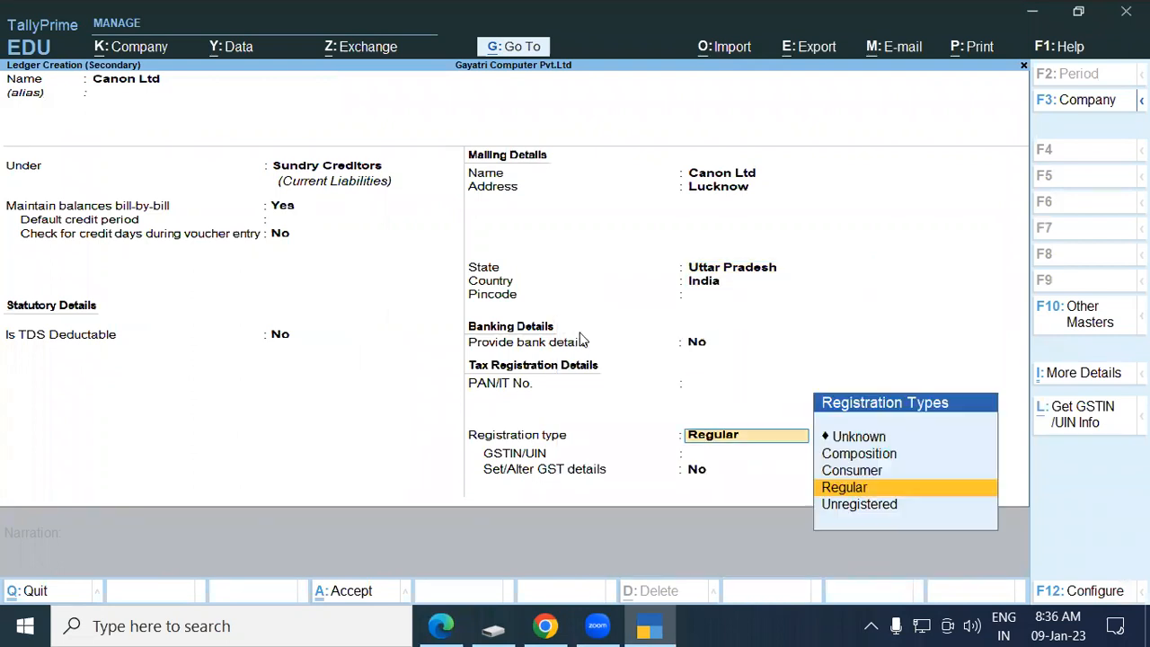
pyautogui.press('Return')
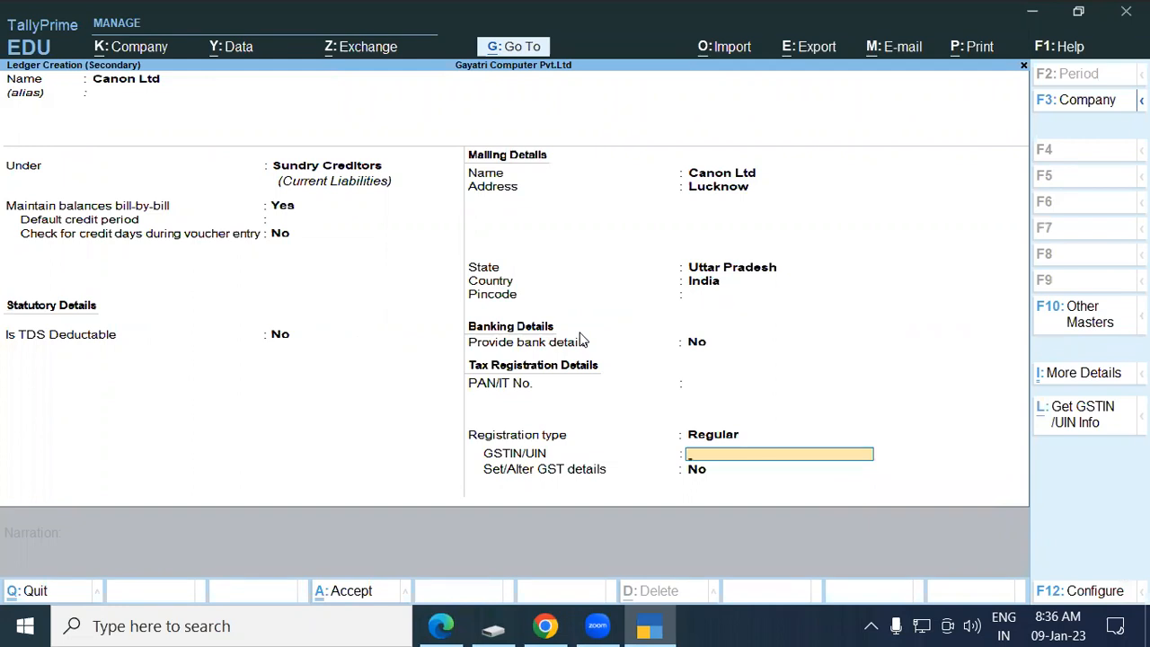
# Enter Canon Ltd's GSTIN from the exercise, save the ledger, and accept it as party.
pyautogui.hotkey('alt', 'Tab')
pyautogui.scroll(-2, 376, 373)
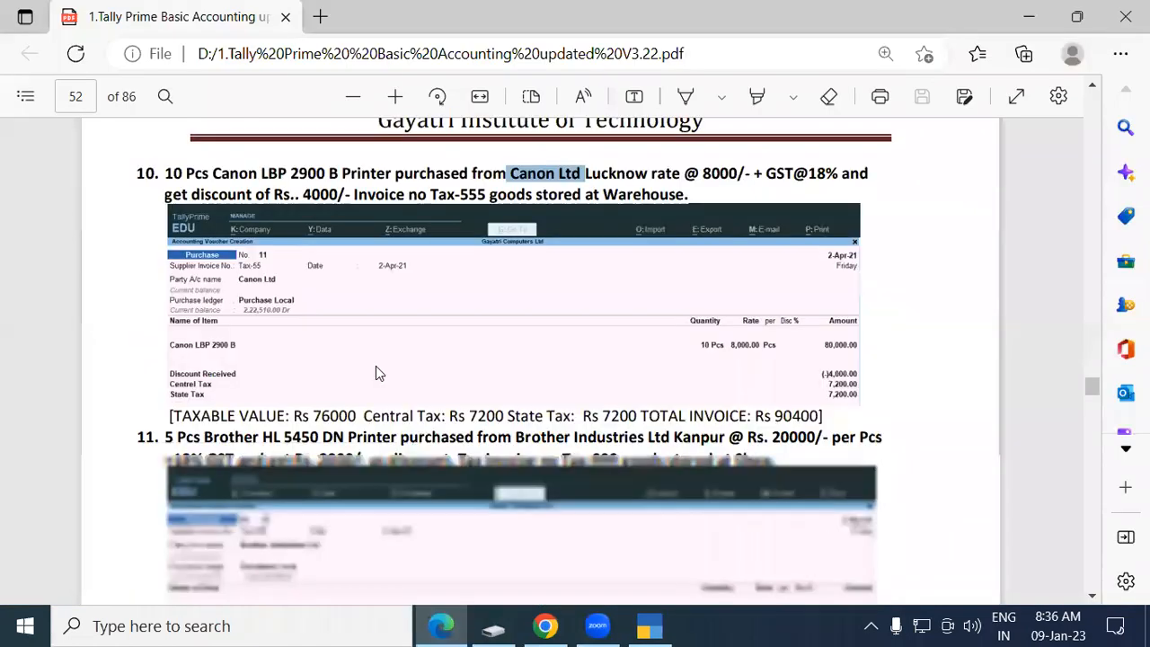
pyautogui.scroll(-1, 375, 373)
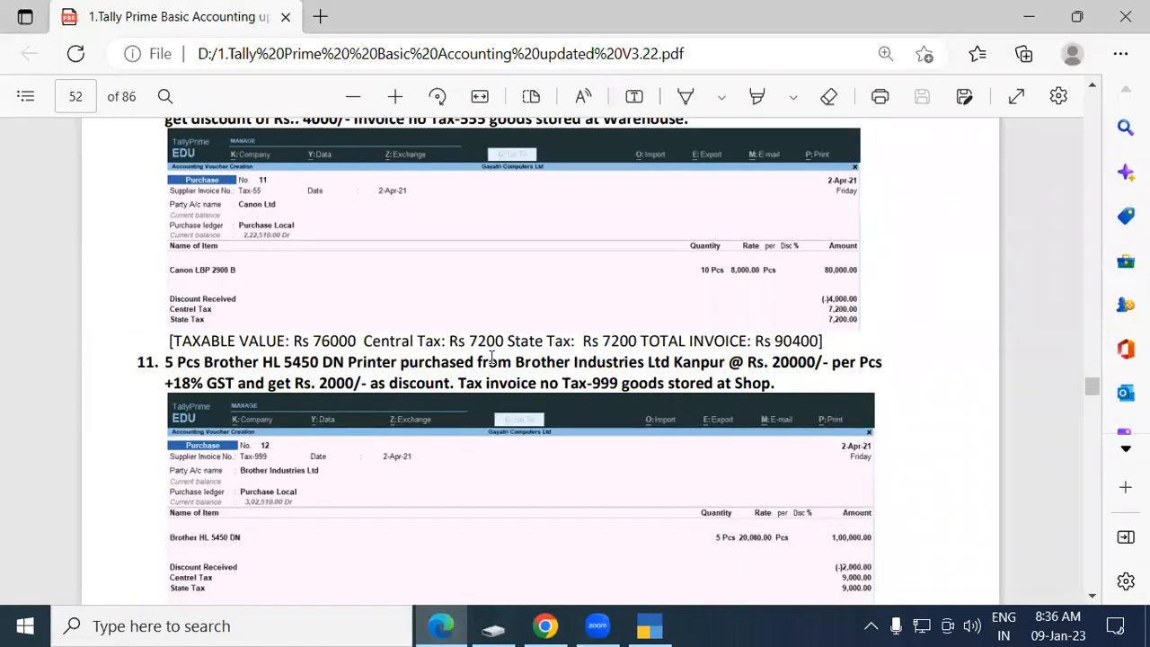
pyautogui.scroll(1, 491, 356)
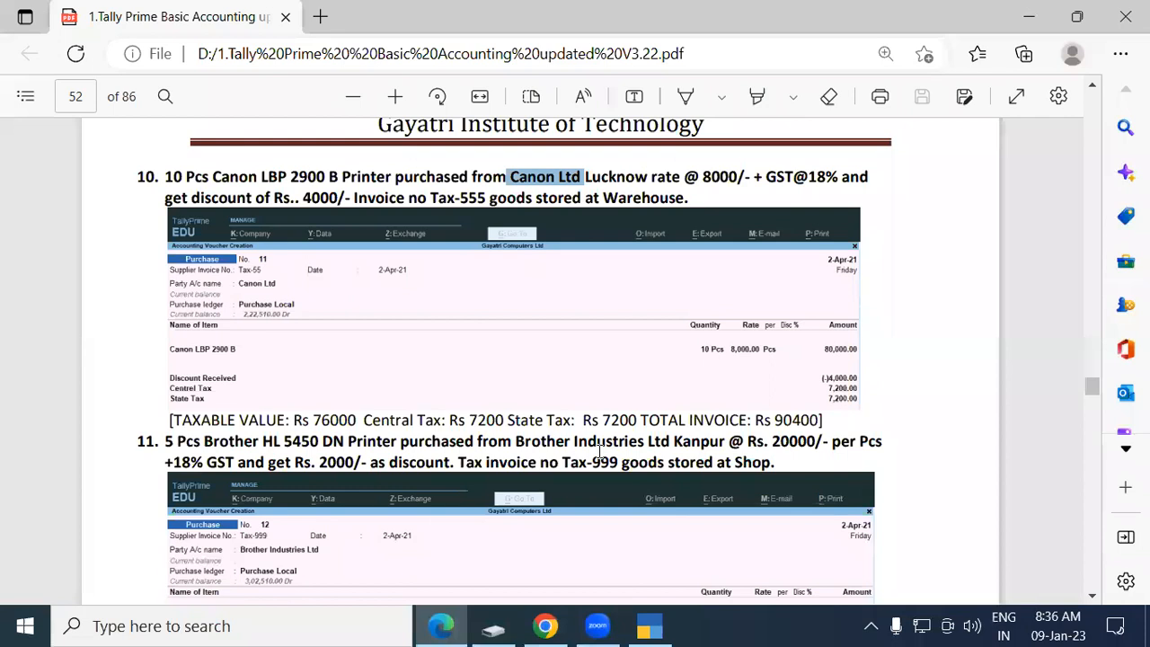
pyautogui.hotkey('alt', 'Tab')
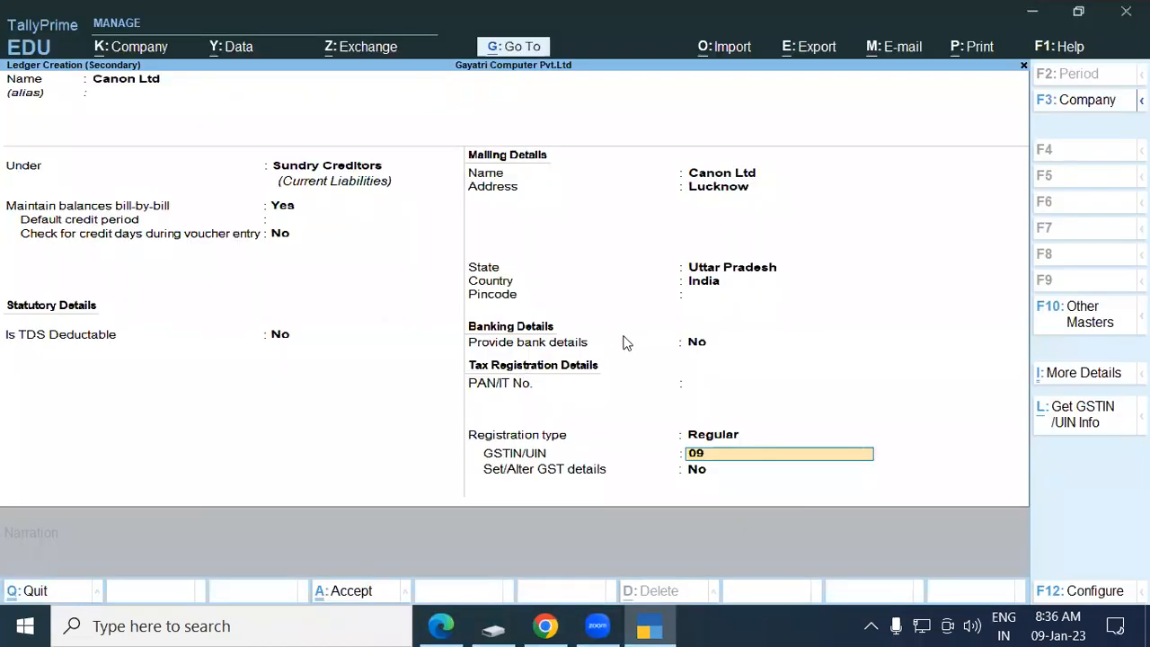
pyautogui.press('Return')
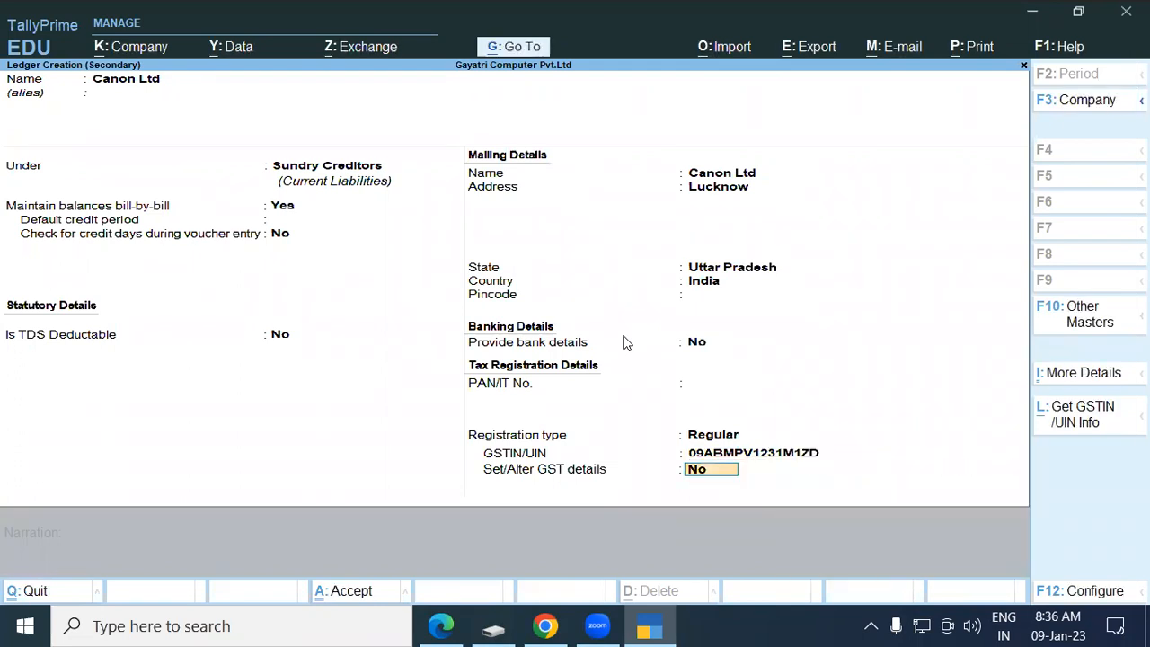
pyautogui.press('Return')
pyautogui.press('Return')
pyautogui.press('Return')
pyautogui.press('Return')
pyautogui.press('Return')
pyautogui.press('Return')
pyautogui.press('Return')
pyautogui.press('Return')
pyautogui.press('Return')
pyautogui.press('Return')
pyautogui.press('Return')
pyautogui.press('Return')
pyautogui.press('Return')
pyautogui.press('Return')
pyautogui.press('Return')
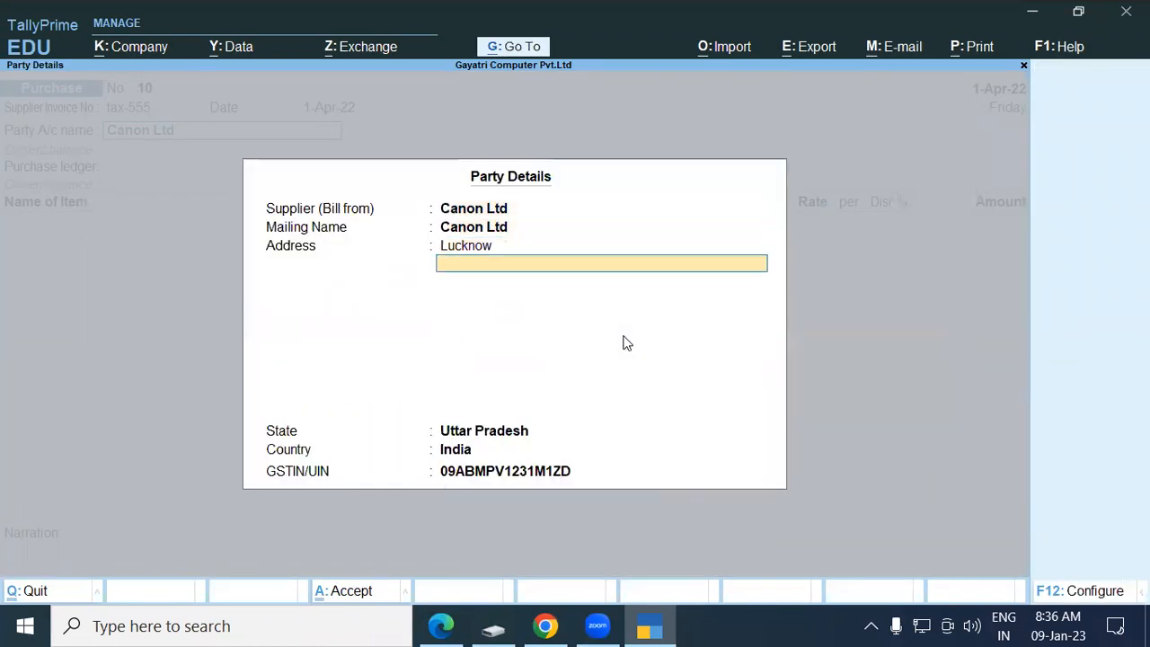
pyautogui.press('Return')
pyautogui.press('Return')
pyautogui.press('Return')
pyautogui.press('Return')
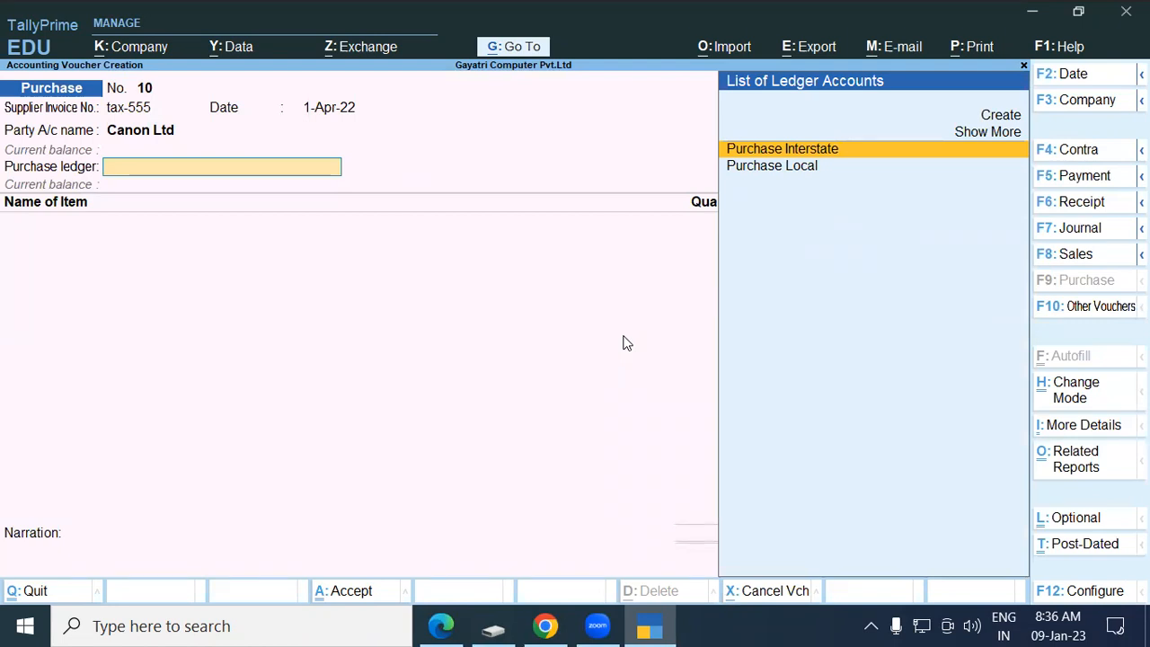
# Select Purchase Local as the voucher's purchase ledger.
pyautogui.press('Down')
pyautogui.press('Return')
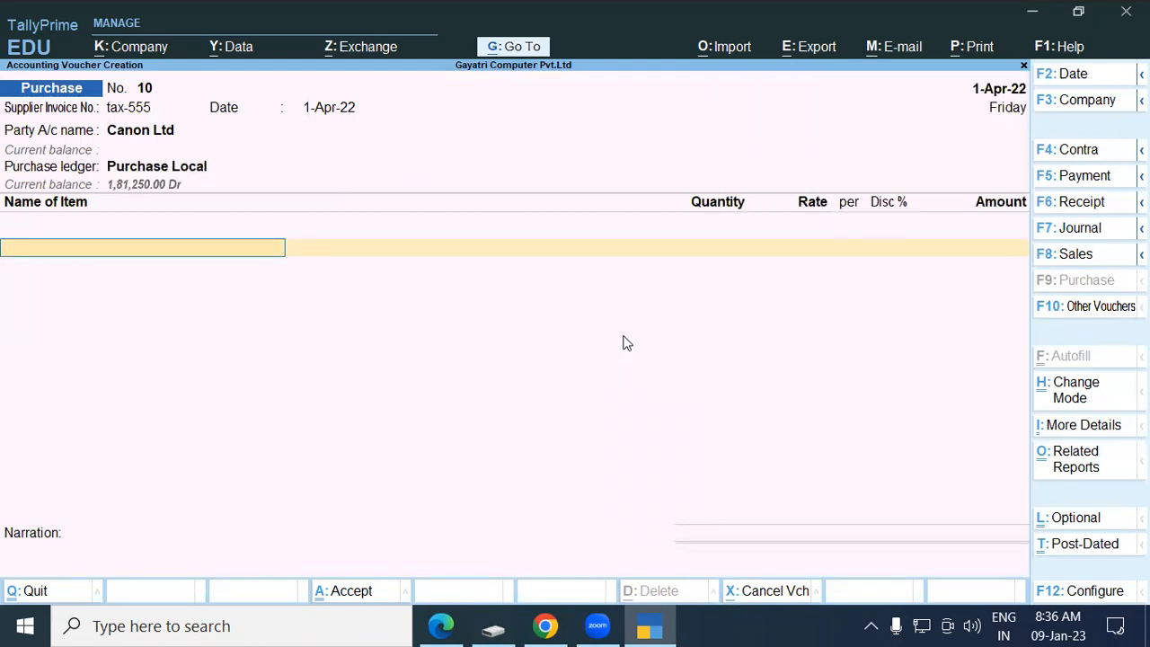
pyautogui.hotkey('alt', 'Tab')
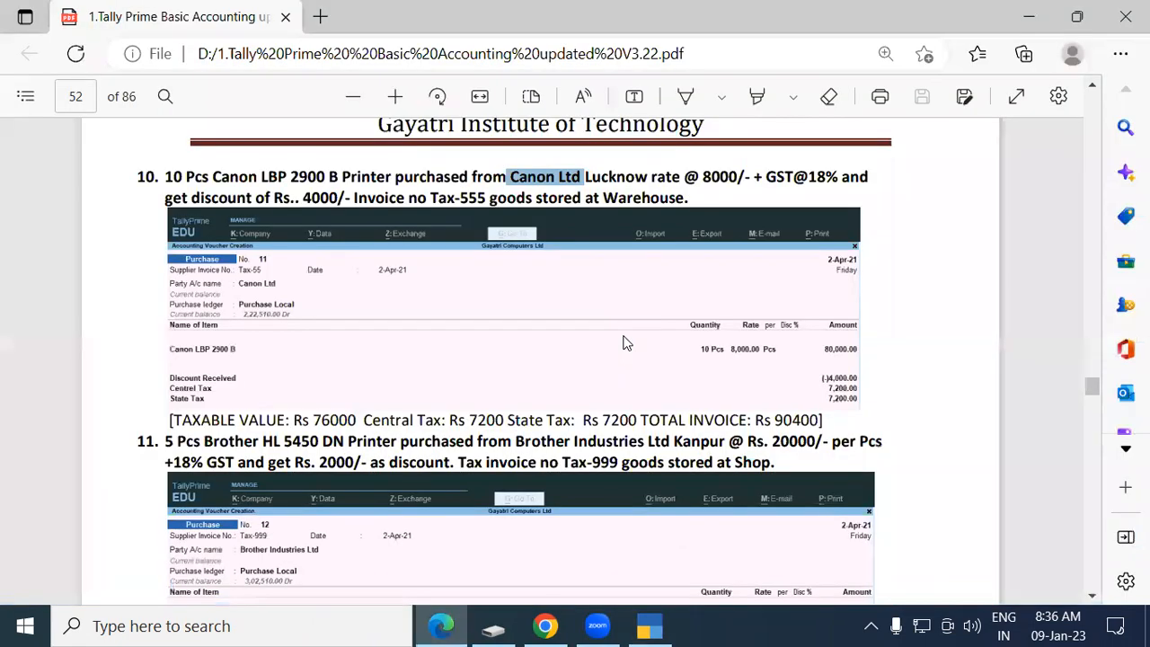
pyautogui.hotkey('alt', 'Tab')
# Open a new Stock Item Creation form and select the printer's name in the PDF.
pyautogui.write('C')
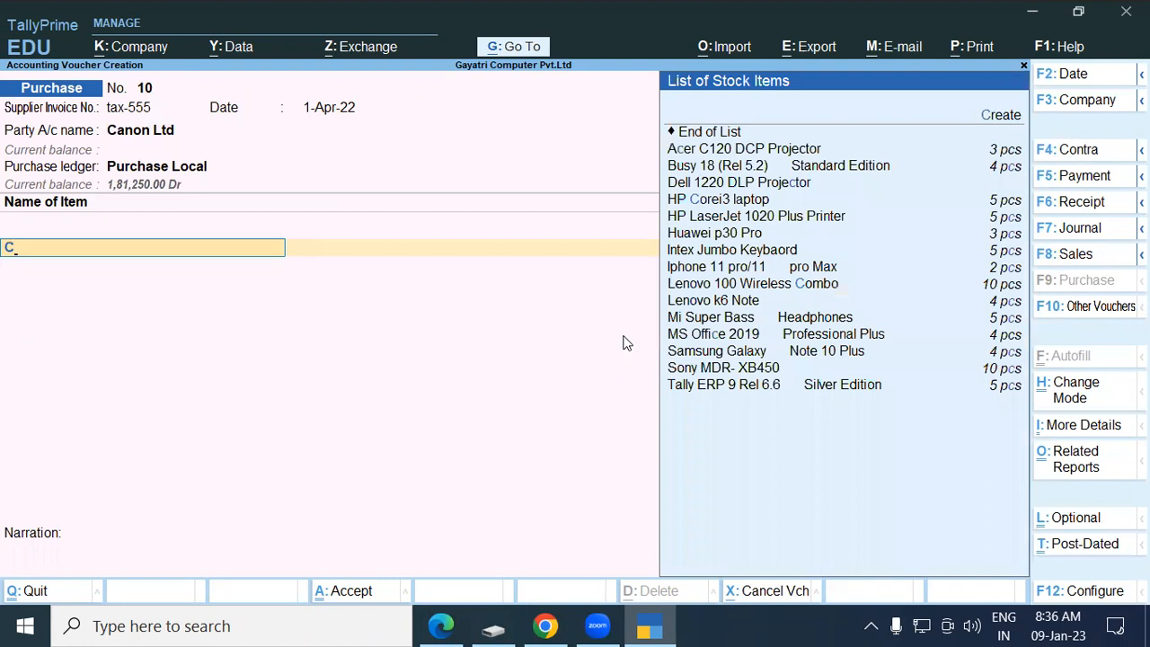
pyautogui.press('Return')
pyautogui.press('Return')
pyautogui.press('Return')
pyautogui.hotkey('alt', 'c')
pyautogui.hotkey('alt', 'Tab')
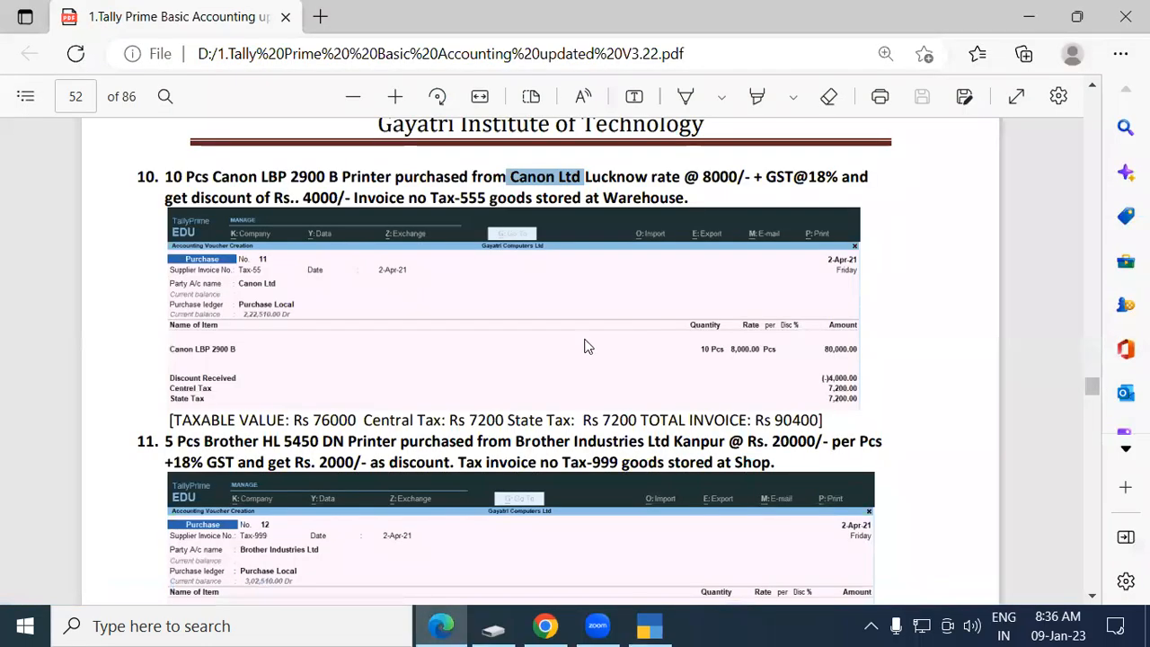
pyautogui.moveTo(213, 176); pyautogui.dragTo(390, 176)
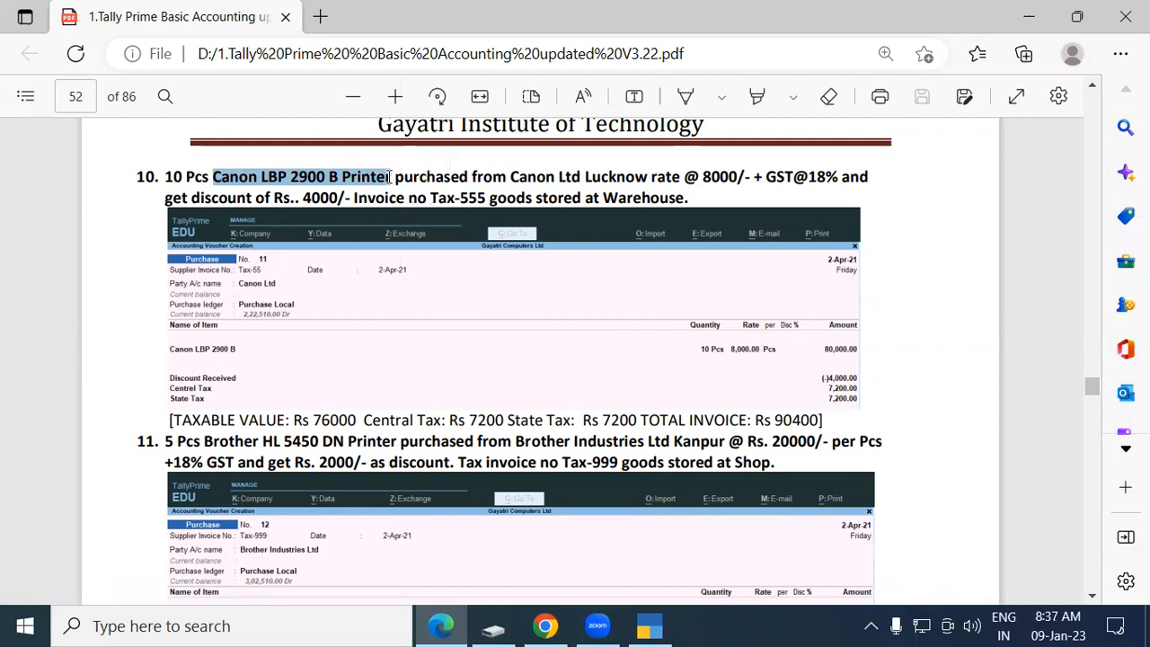
pyautogui.hotkey('alt', 'Tab')
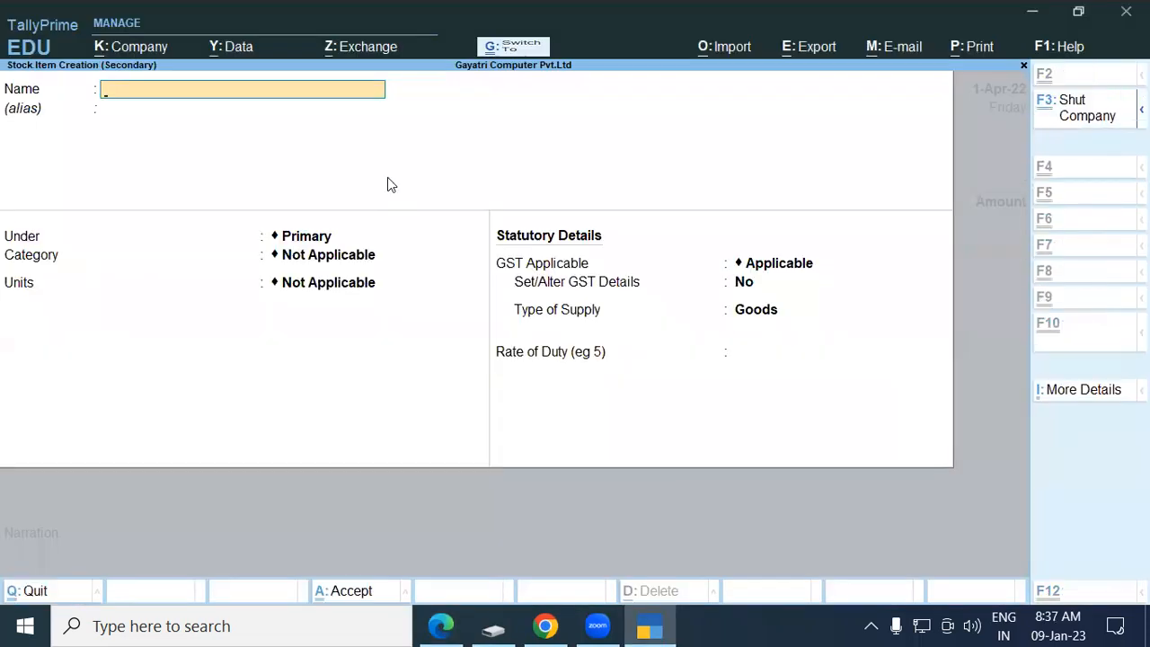
# Create the Canon LBP 2900 B Printer stock item under Printer with pcs as its unit.
pyautogui.hotkey('ctrl', 'v')
pyautogui.press('Return')
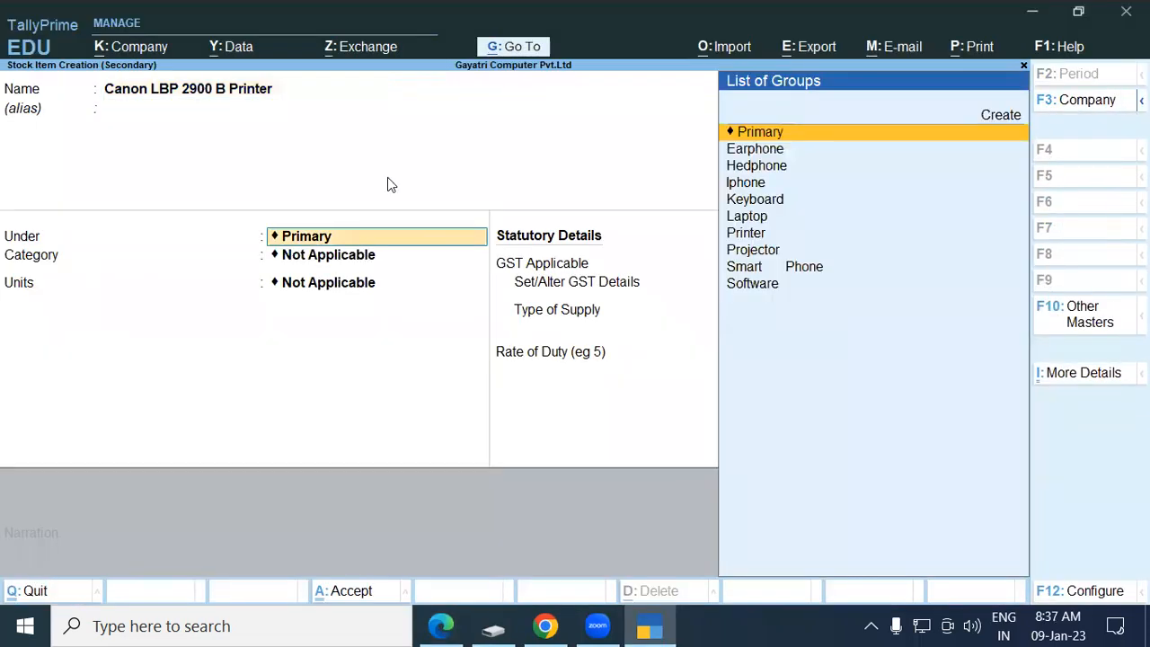
pyautogui.write('Prin')
pyautogui.press('Return')
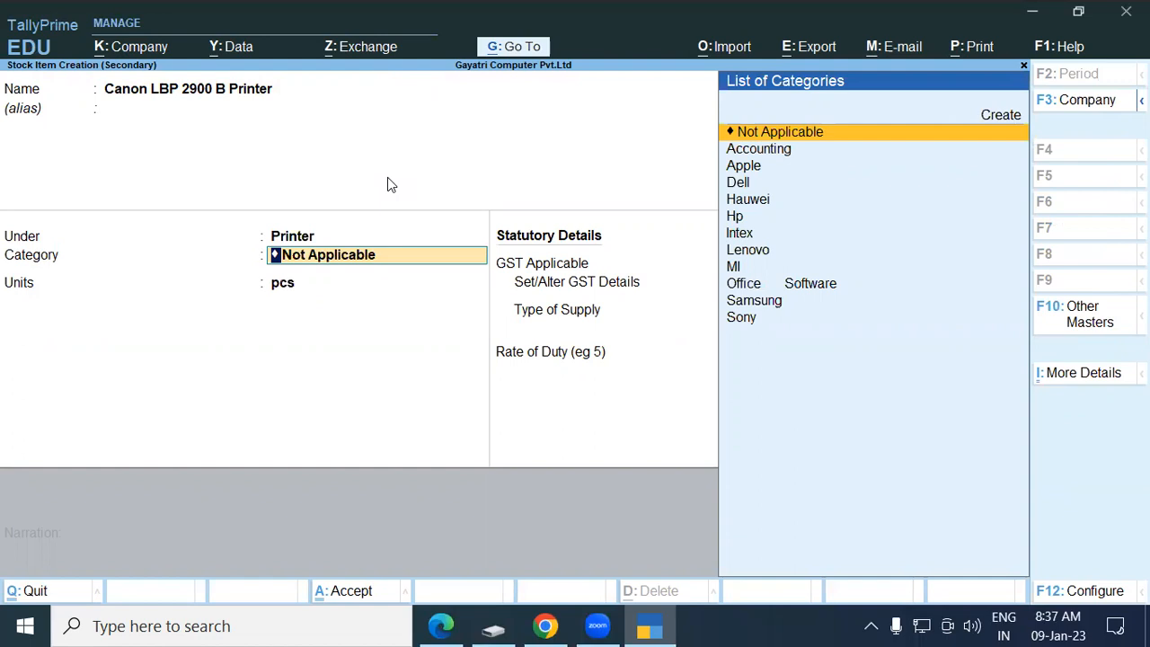
pyautogui.press('Return')
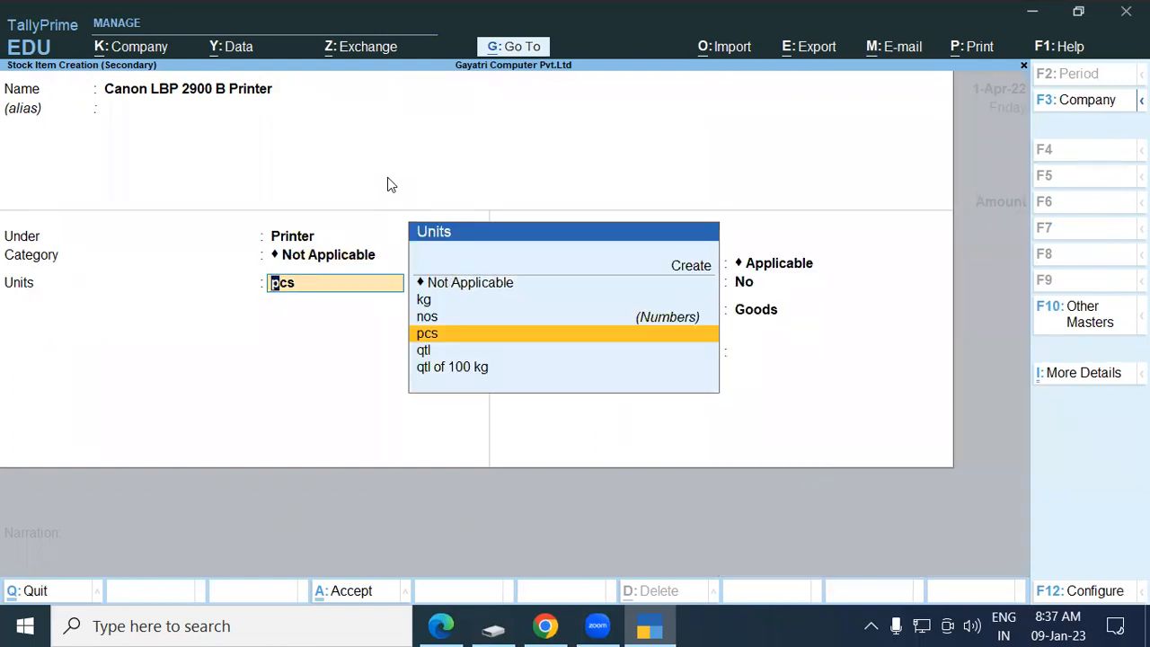
pyautogui.press('Return')
pyautogui.press('Return')
pyautogui.press('Return')
pyautogui.press('Return')
pyautogui.write('0')
pyautogui.press('Return')
pyautogui.press('Return')
pyautogui.press('Return')
pyautogui.press('Return')
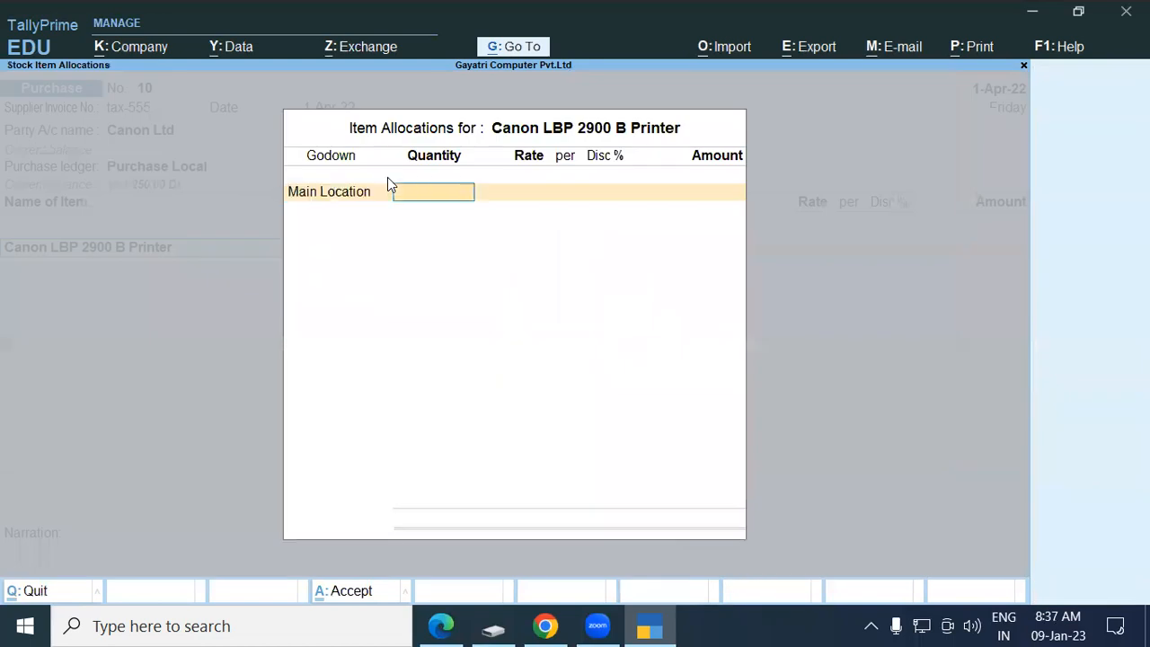
# Enter 10 pcs from Warehouse at 8,000 each, totalling 80,000.
pyautogui.press('BackSpace')
pyautogui.press('BackSpace')
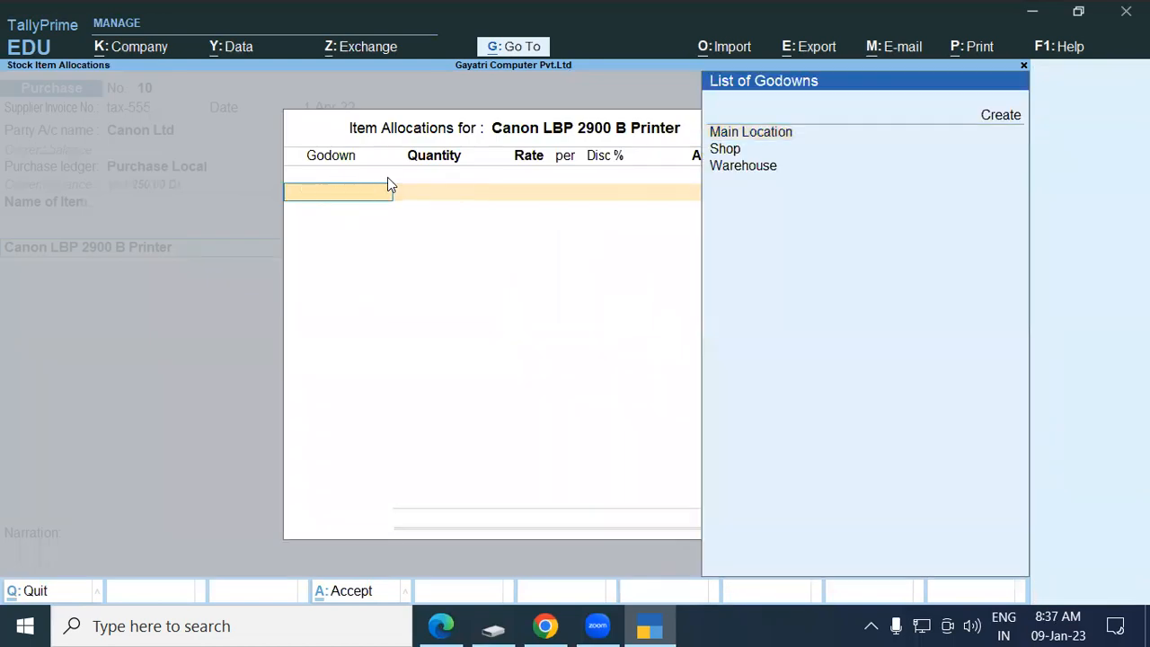
pyautogui.press('Up')
pyautogui.press('Down')
pyautogui.press('Down')
pyautogui.press('Down')
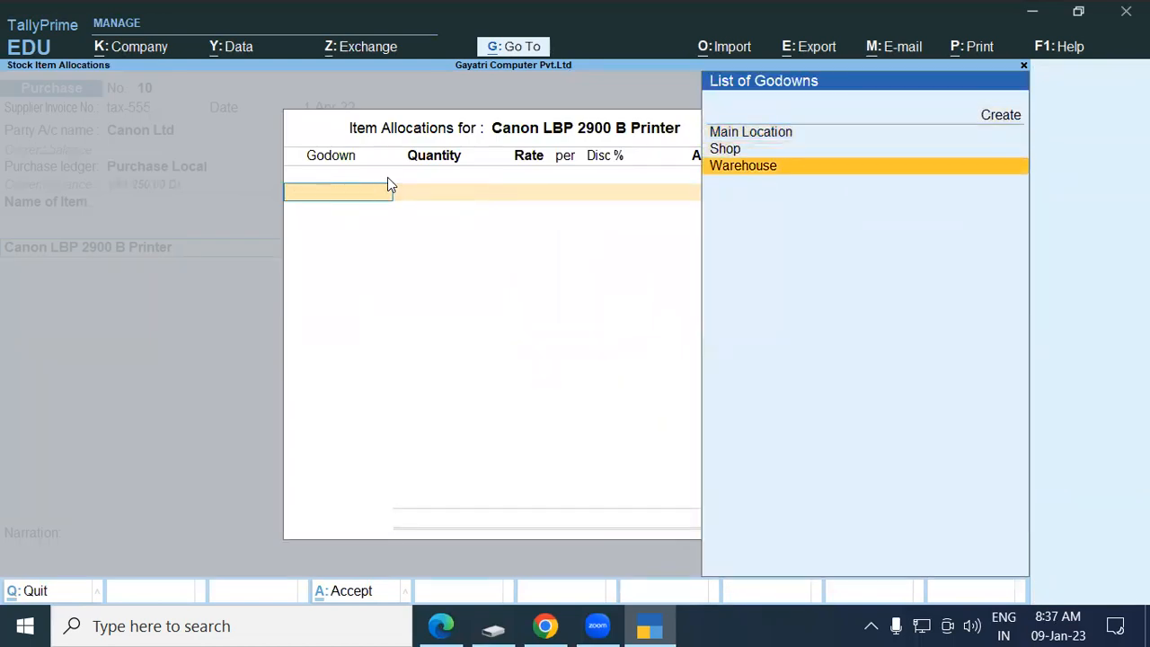
pyautogui.press('Return')
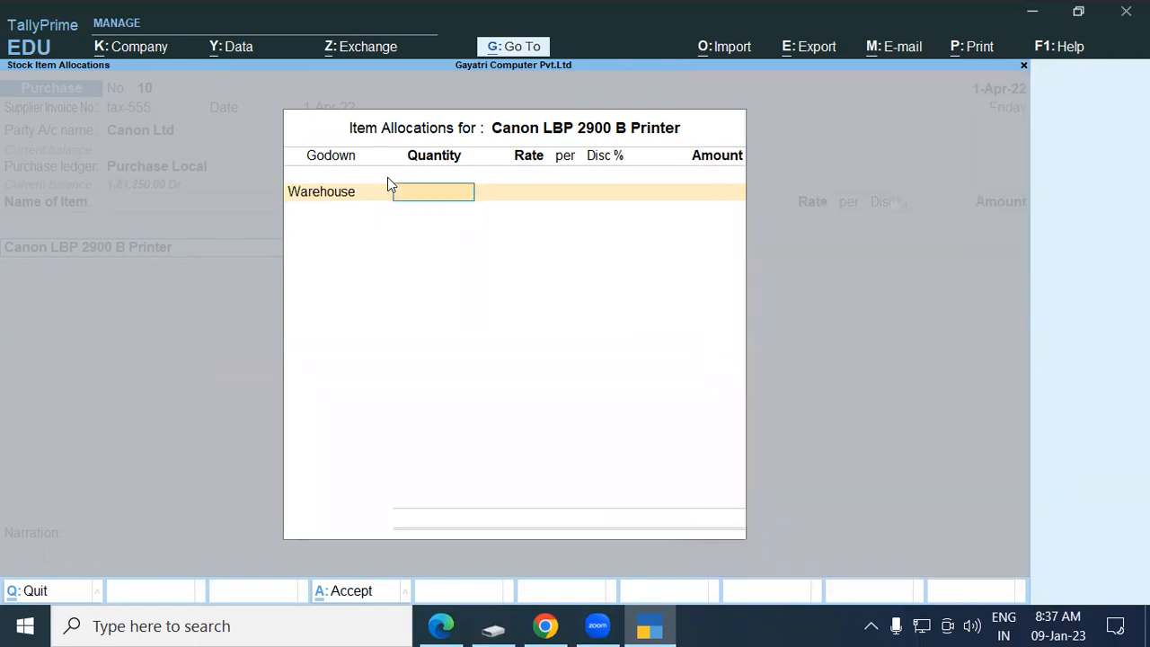
pyautogui.write('10')
pyautogui.press('Return')
pyautogui.write('8000')
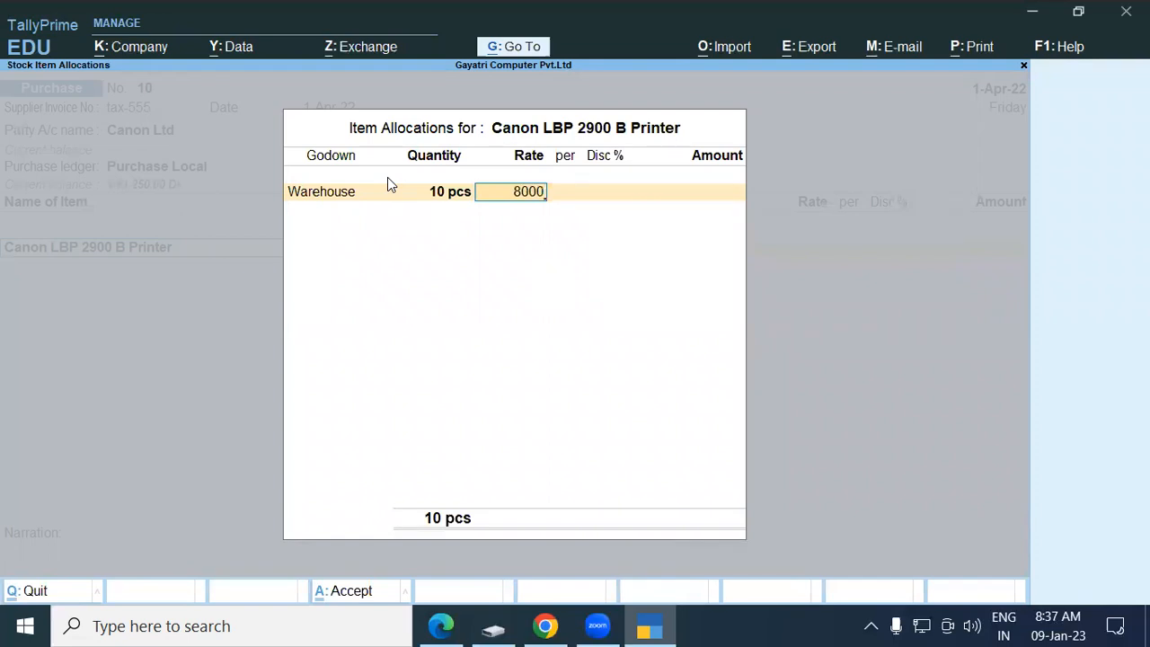
pyautogui.press('Return')
pyautogui.press('Return')
pyautogui.press('Return')
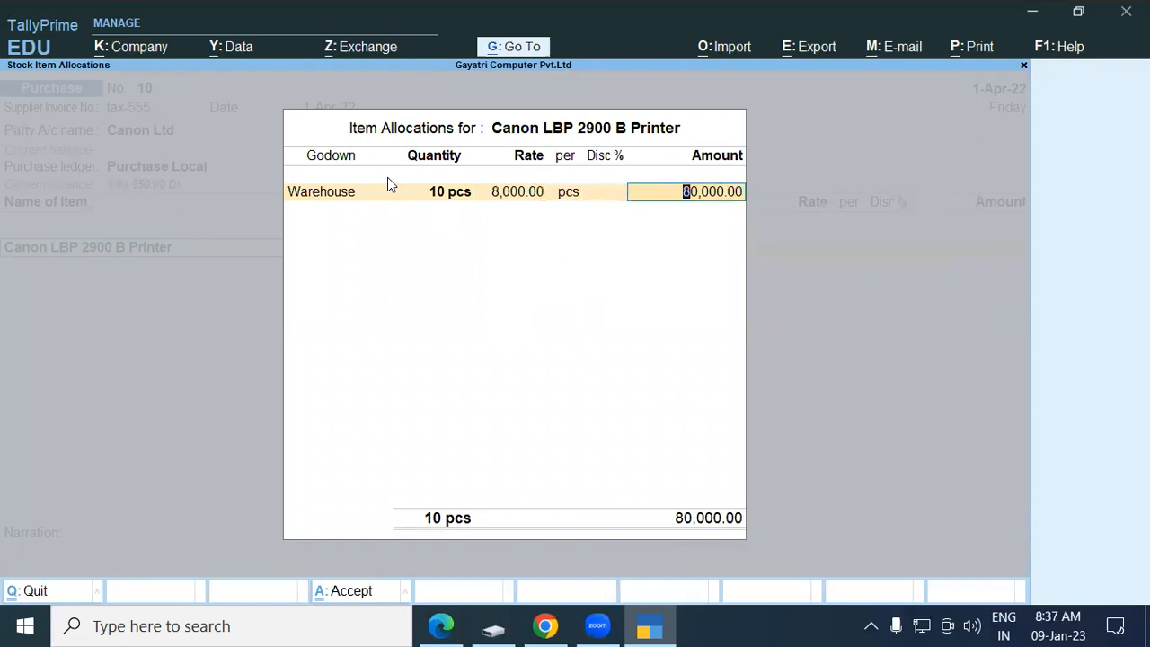
pyautogui.press('Return')
pyautogui.press('Return')
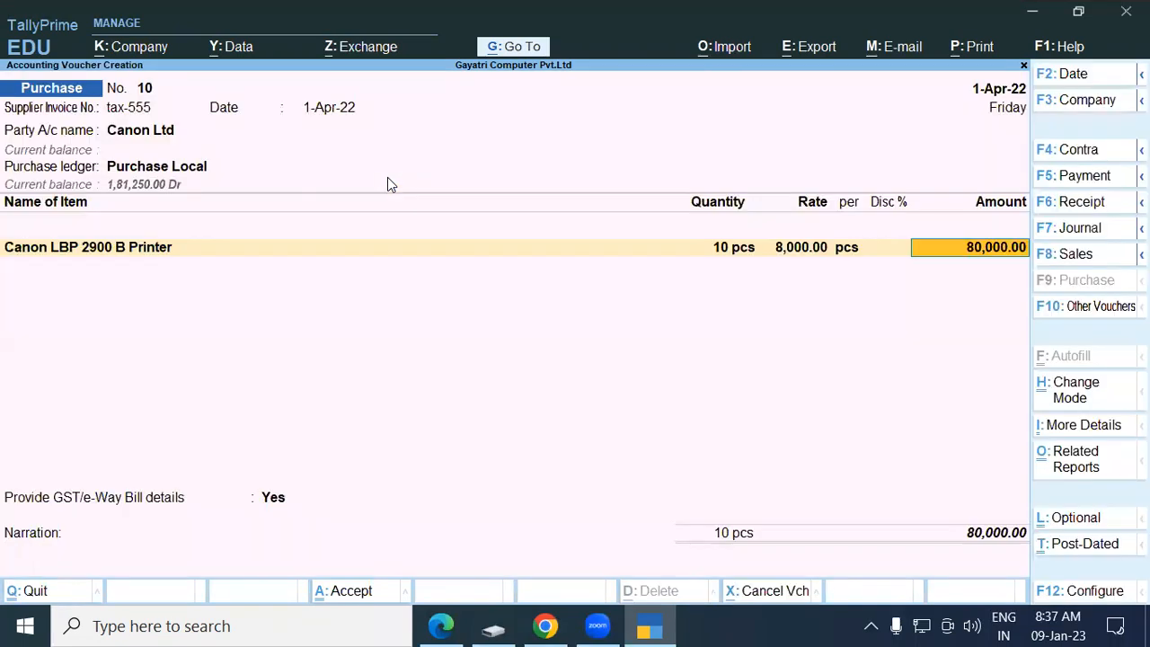
pyautogui.press('Return')
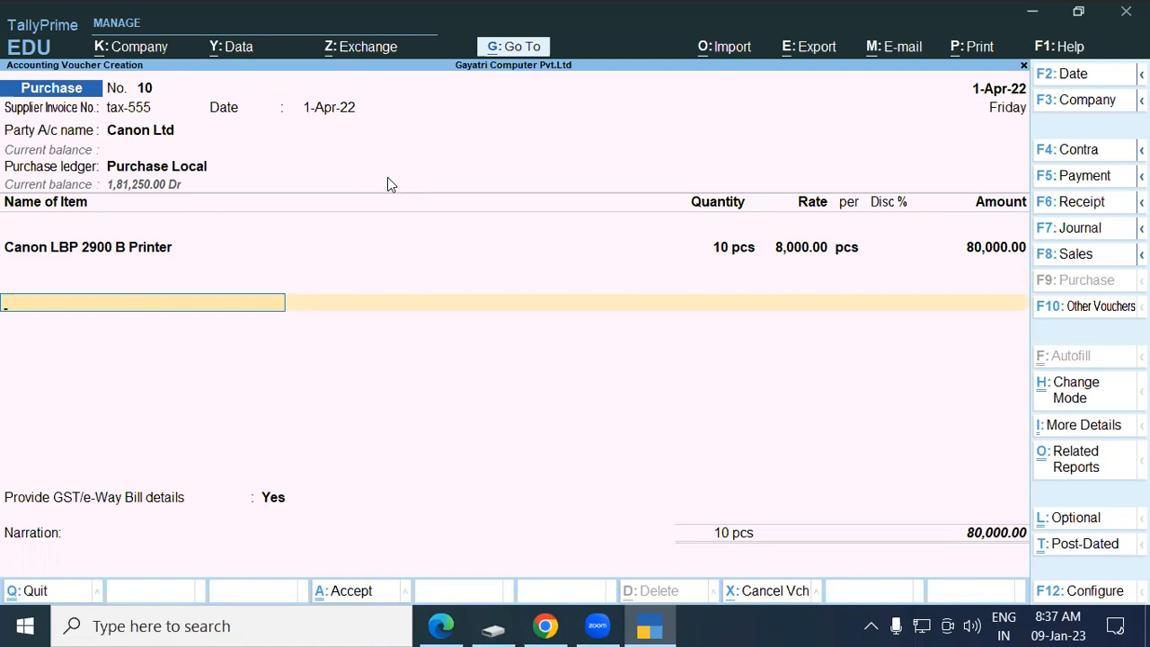
# Add the Discount Received ledger with an amount of (-)4,000.
pyautogui.write('Dis')
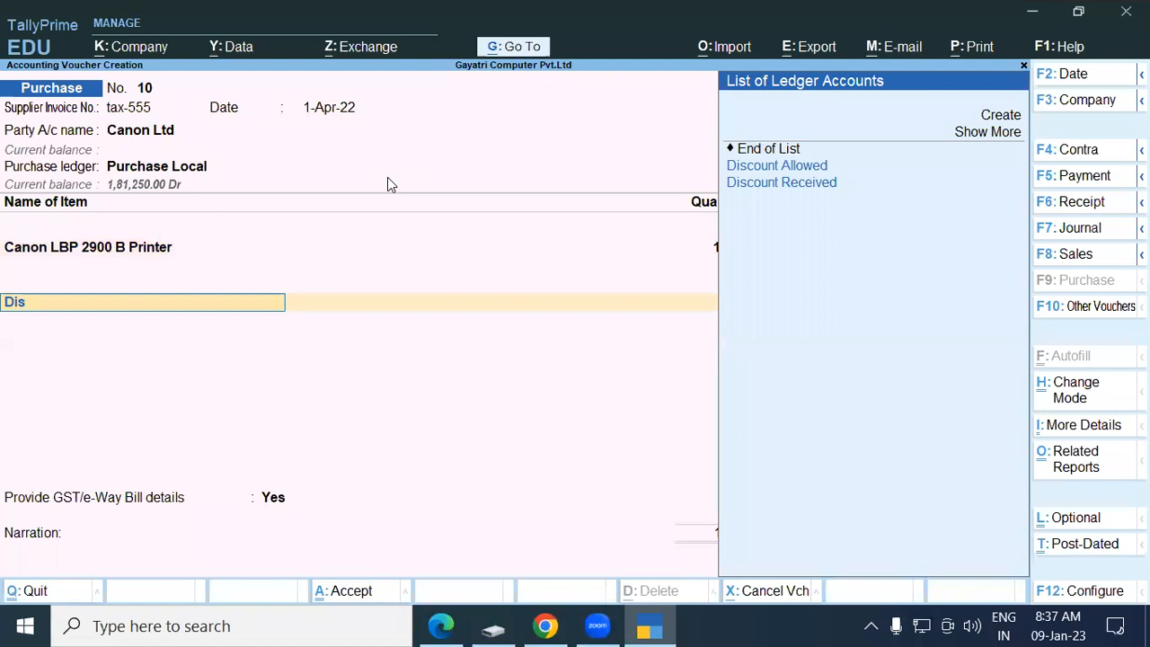
pyautogui.press('Down')
pyautogui.press('Down')
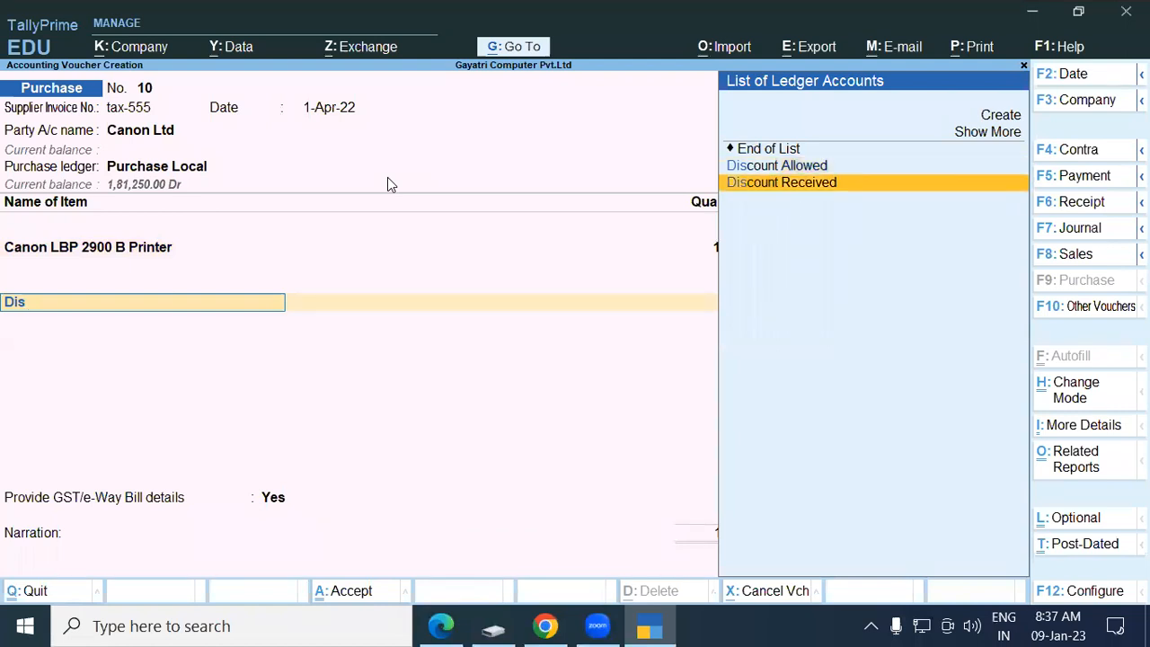
pyautogui.press('Return')
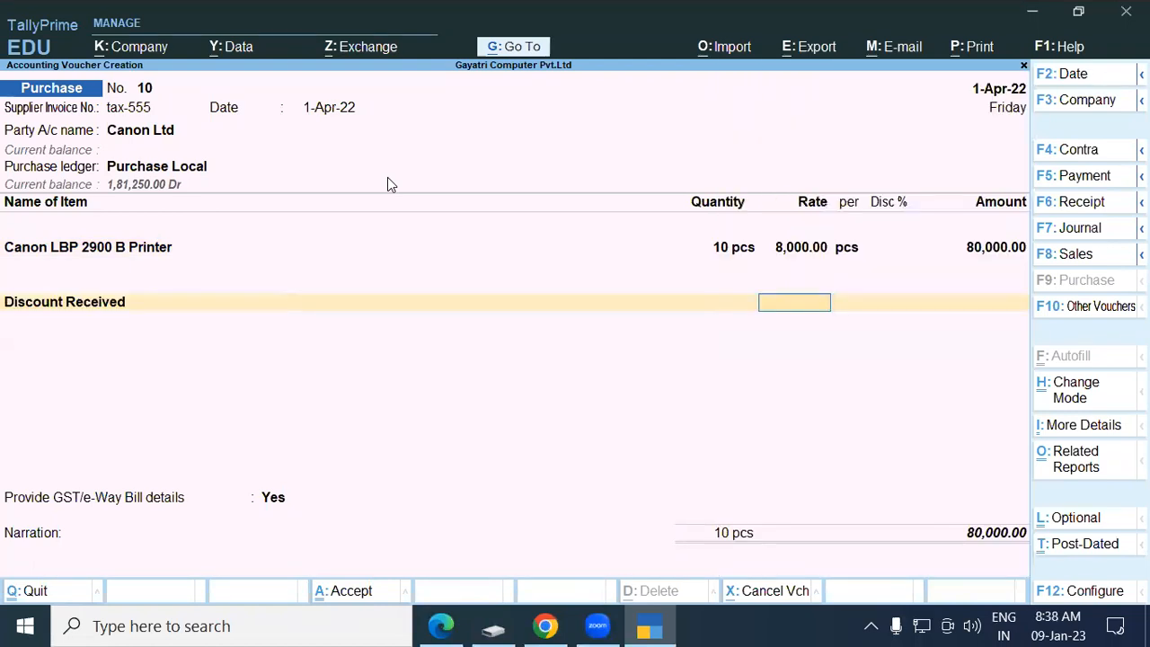
pyautogui.press('Return')
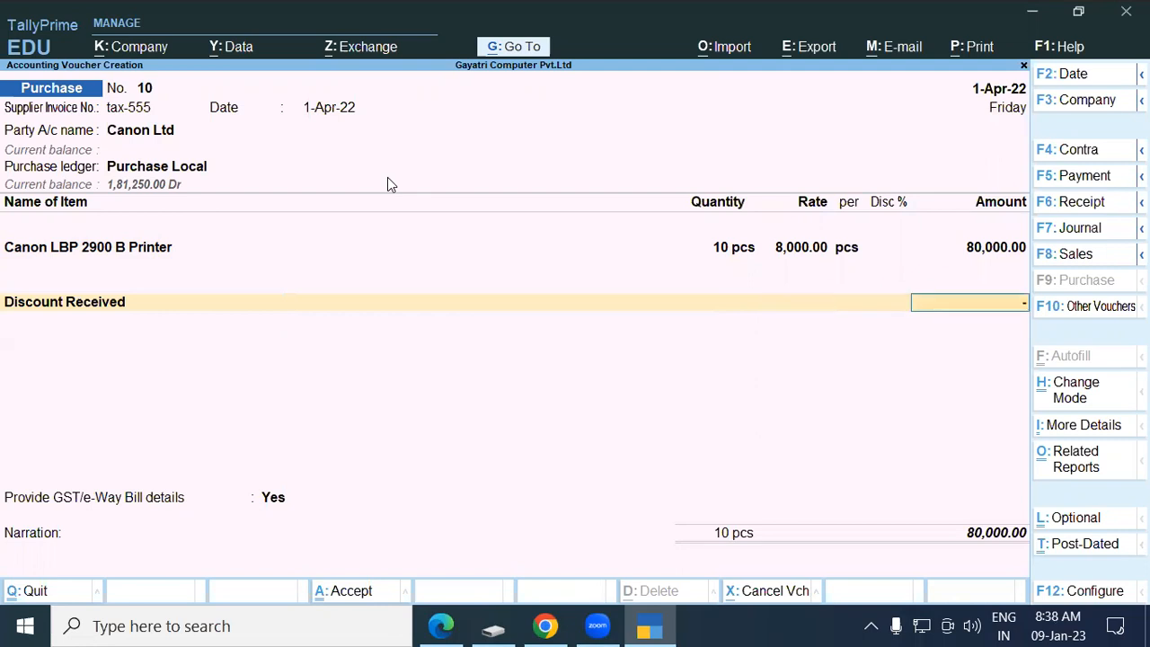
pyautogui.write('-)4,00')
pyautogui.write('000')
pyautogui.press('Return')
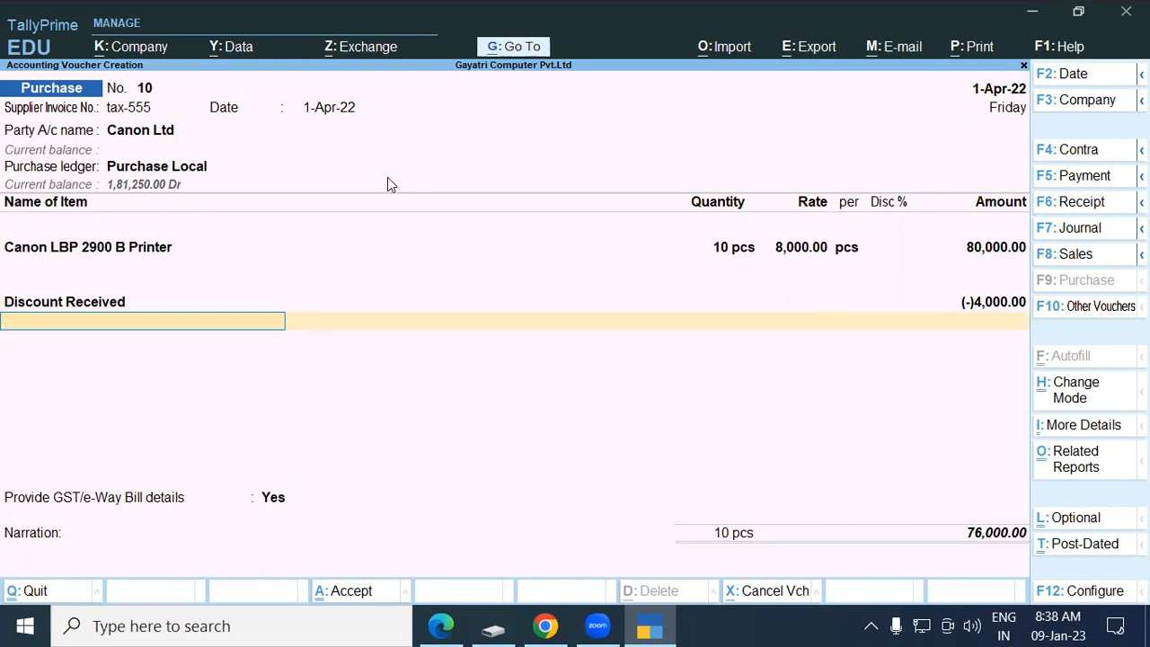
# Add Central Tax and State Tax at 6,840 each, checking the 89,680 total against the PDF.
pyautogui.write('Cen')
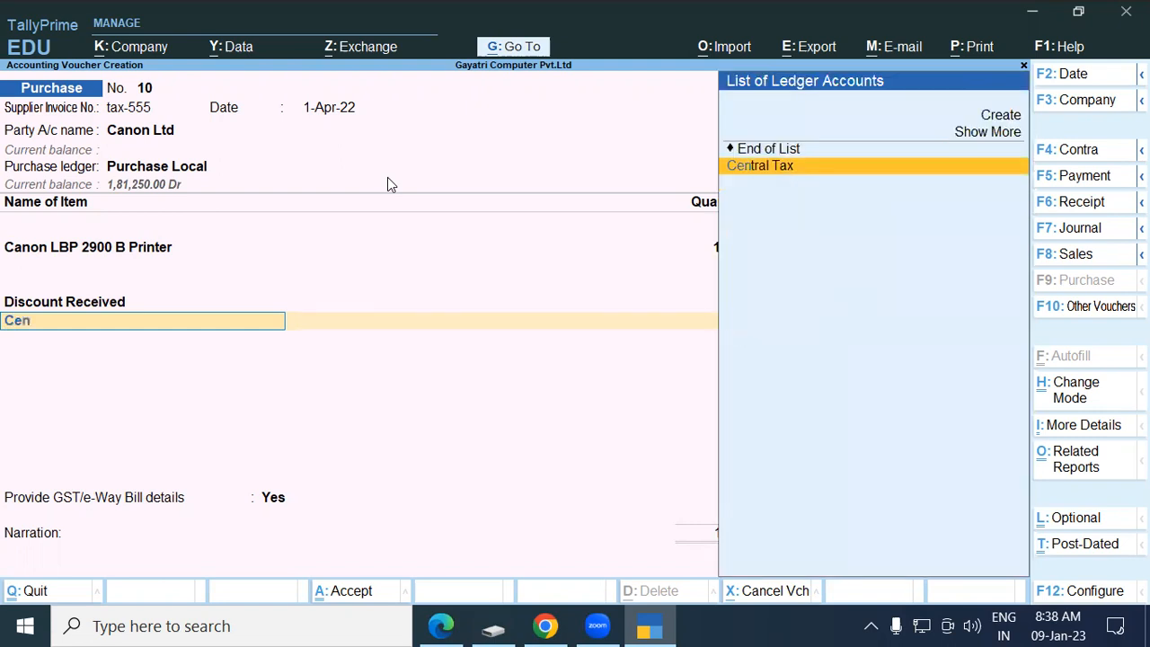
pyautogui.press('Return')
pyautogui.press('Return')
pyautogui.write('Sta')
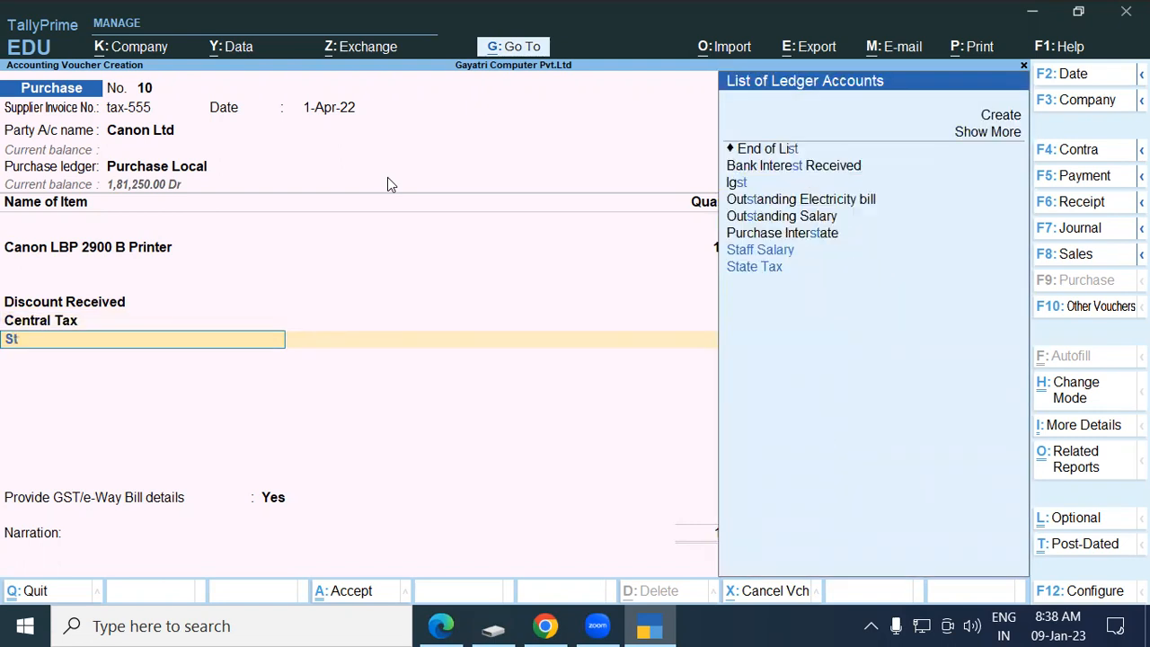
pyautogui.press('Down')
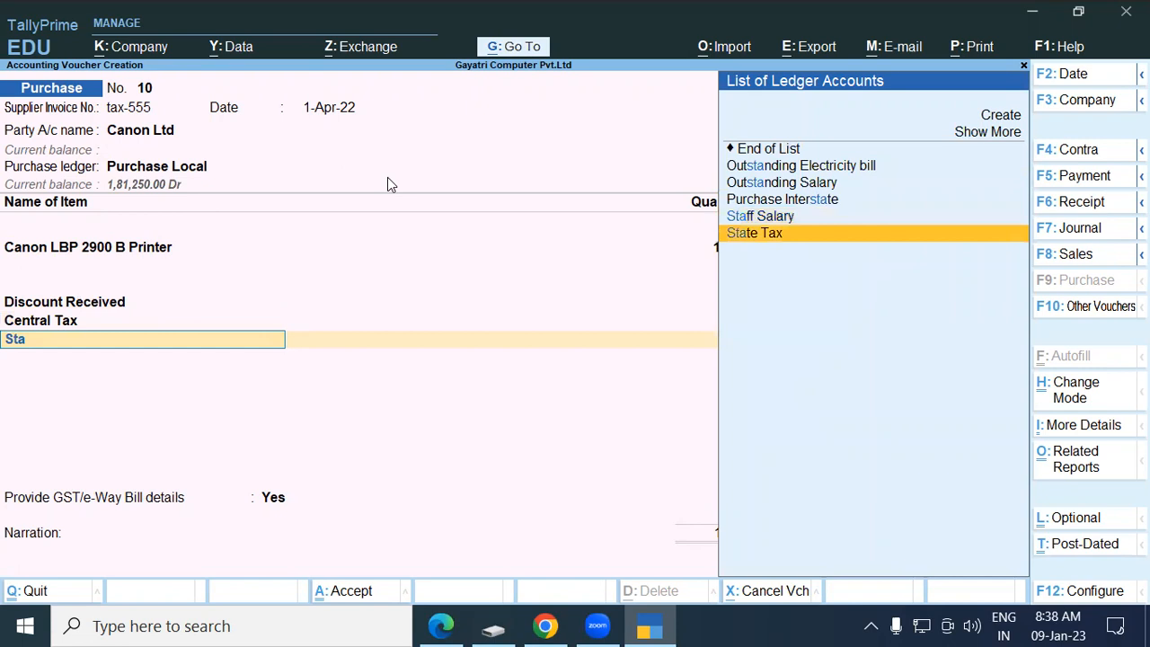
pyautogui.press('Return')
pyautogui.press('Return')
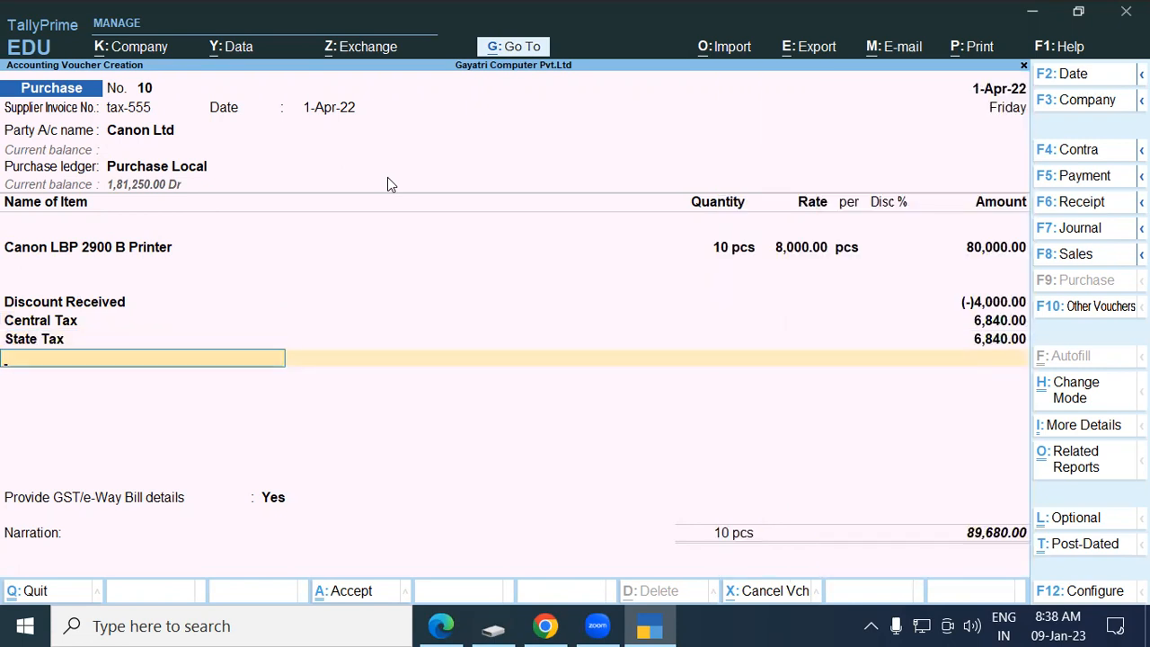
pyautogui.hotkey('alt', 'Tab')
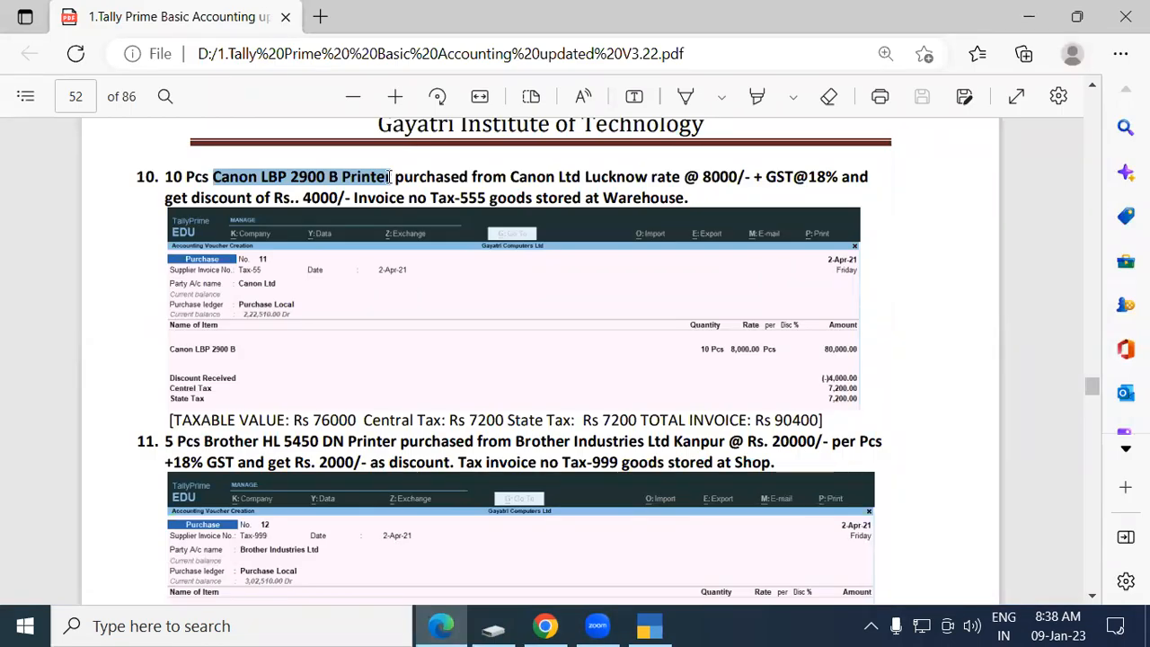
pyautogui.hotkey('alt', 'Tab')
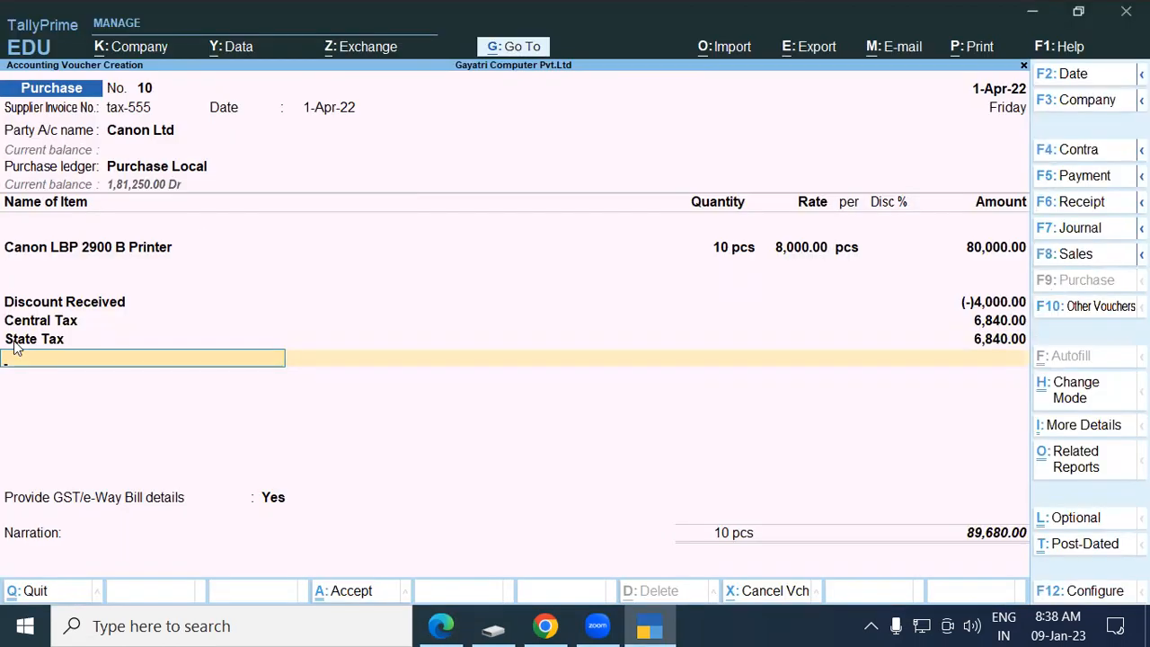
# Stop including Discount Received in GST assessable value, recording State Tax at 7,200.00.
pyautogui.click(55, 306)
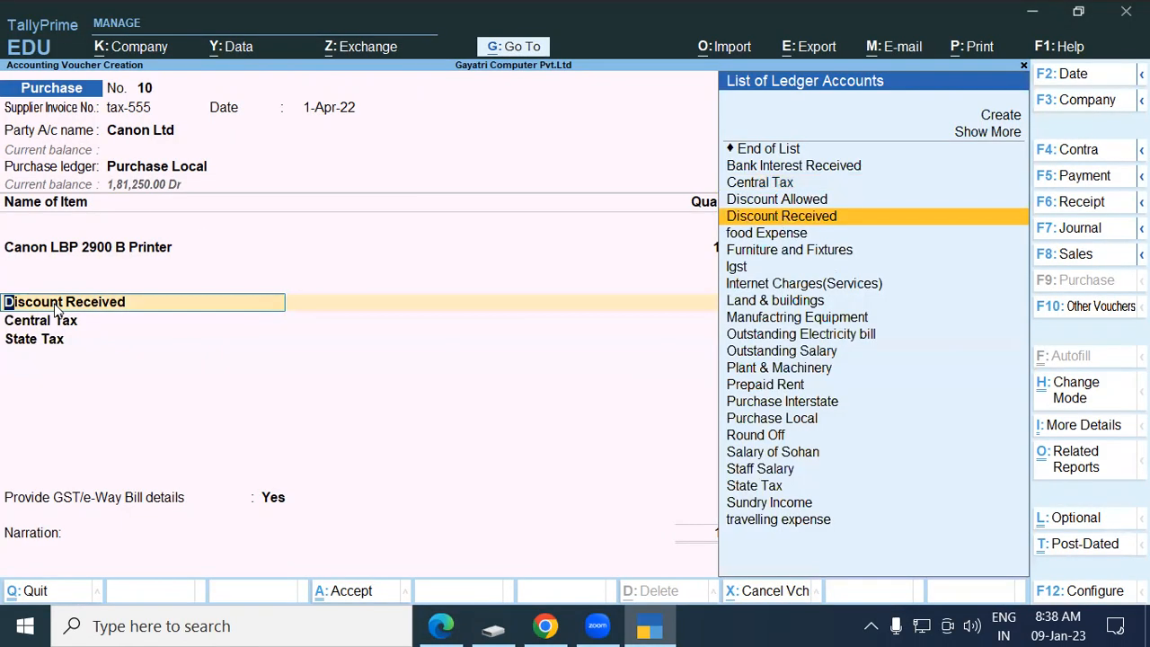
pyautogui.hotkey('ctrl', 'Return')
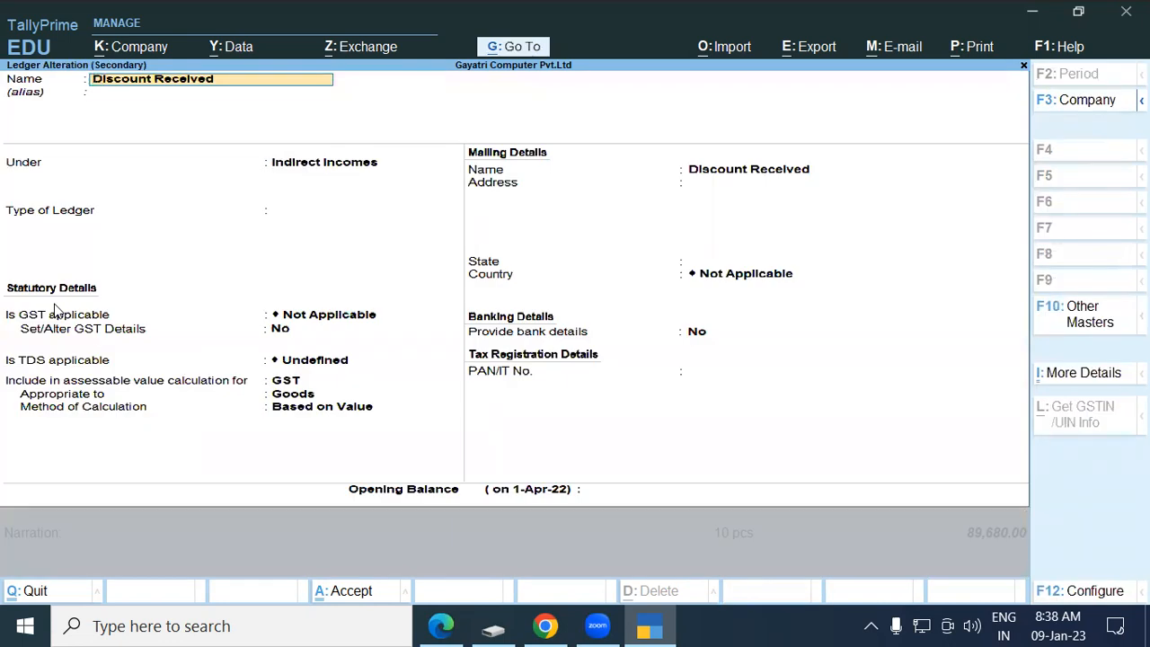
pyautogui.press('Return')
pyautogui.press('Return')
pyautogui.press('Return')
pyautogui.press('Return')
pyautogui.press('Return')
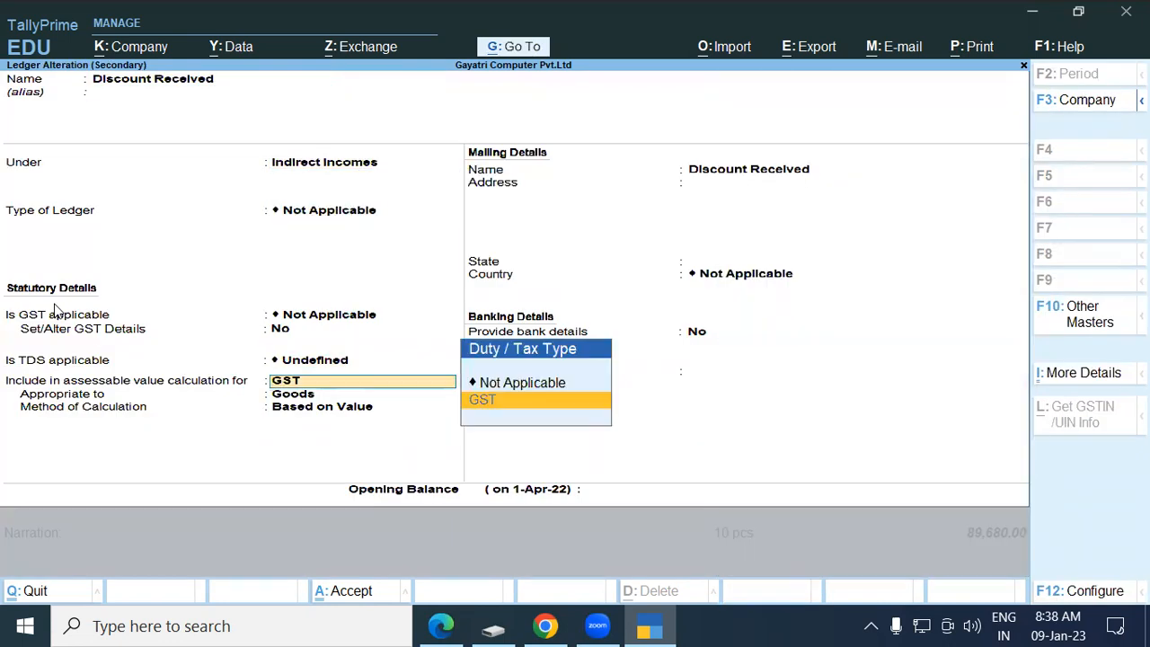
pyautogui.press('Up')
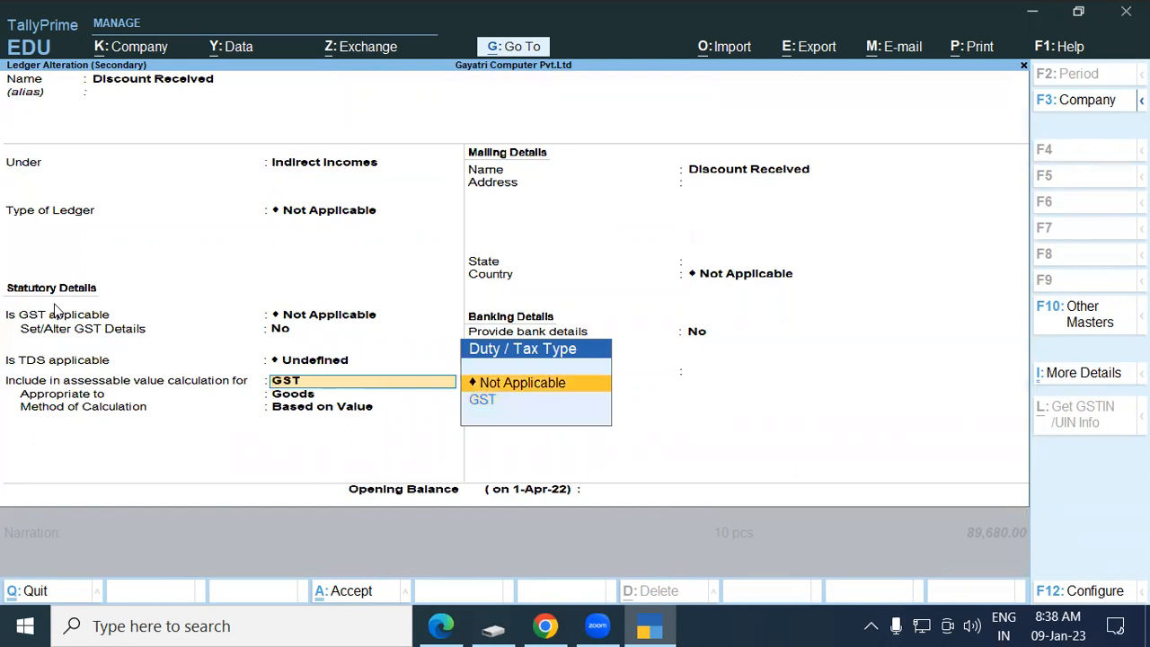
pyautogui.press('Return')
pyautogui.press('Return')
pyautogui.press('Return')
pyautogui.press('Return')
pyautogui.press('Return')
pyautogui.press('Return')
pyautogui.press('Return')
pyautogui.press('Return')
pyautogui.press('Return')
pyautogui.press('Return')
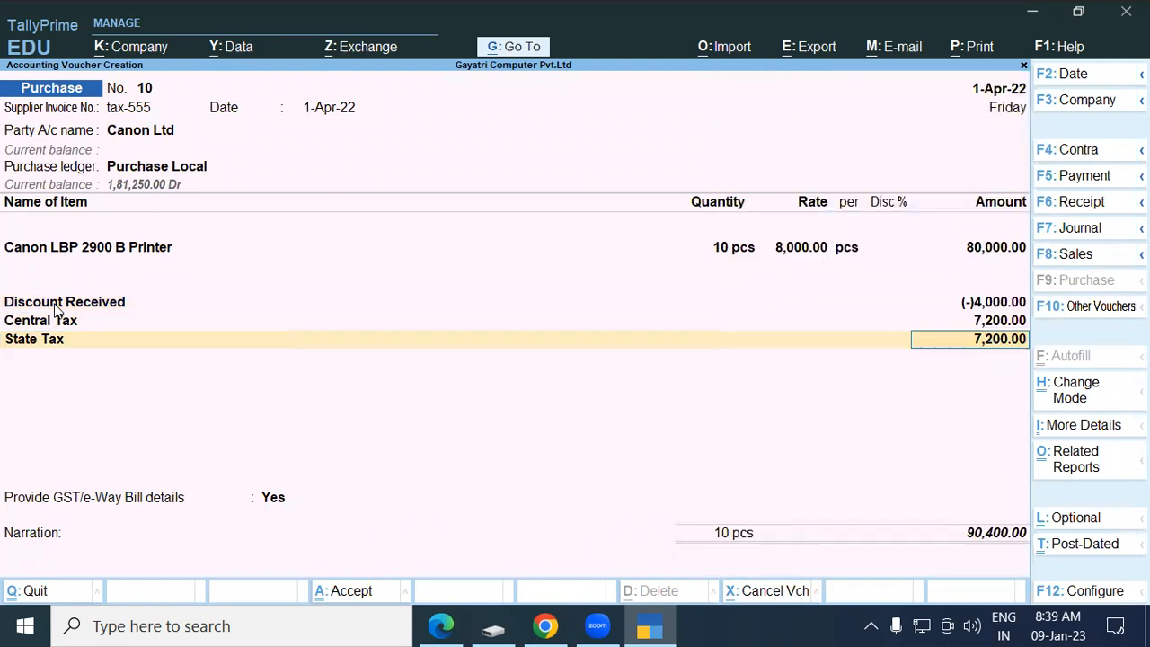
pyautogui.press('Return')
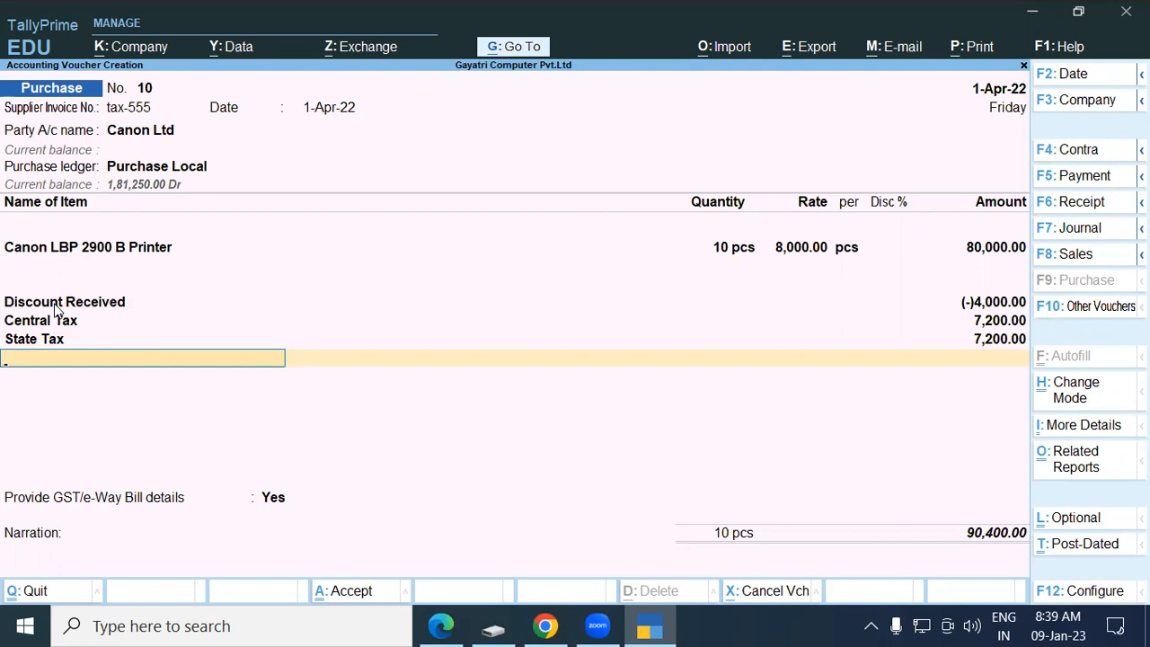
# Include Discount Received in GST assessable value, apportioned to Goods based on value.
pyautogui.press('BackSpace')
pyautogui.press('BackSpace')
pyautogui.press('BackSpace')
pyautogui.press('BackSpace')
pyautogui.press('BackSpace')
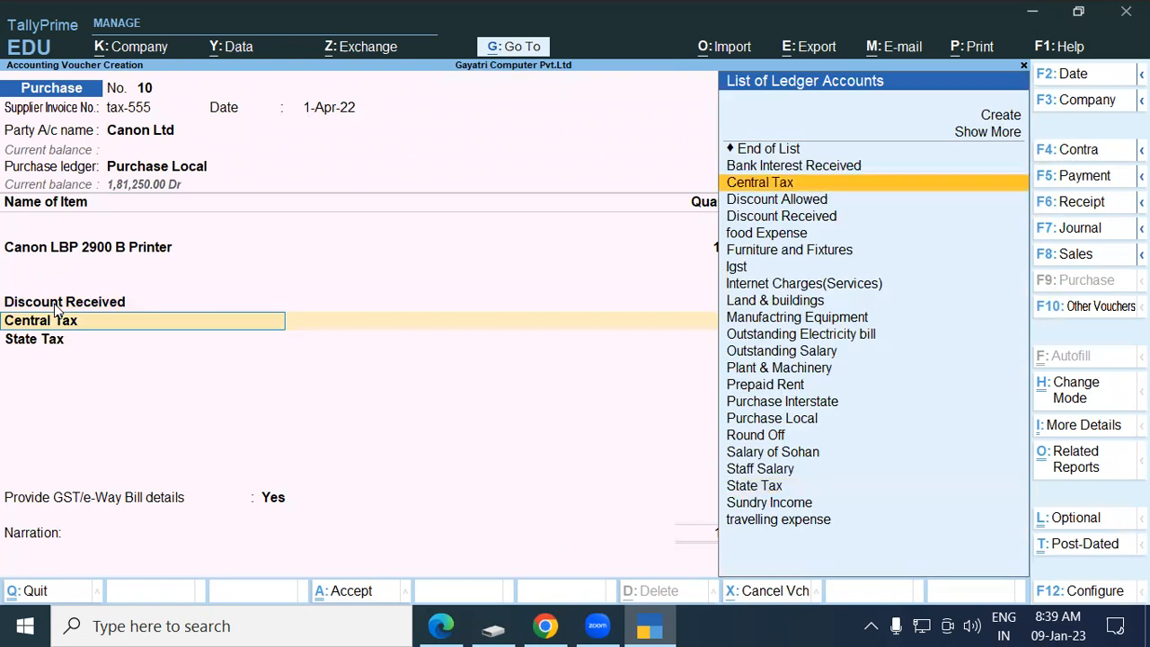
pyautogui.press('BackSpace')
pyautogui.press('BackSpace')
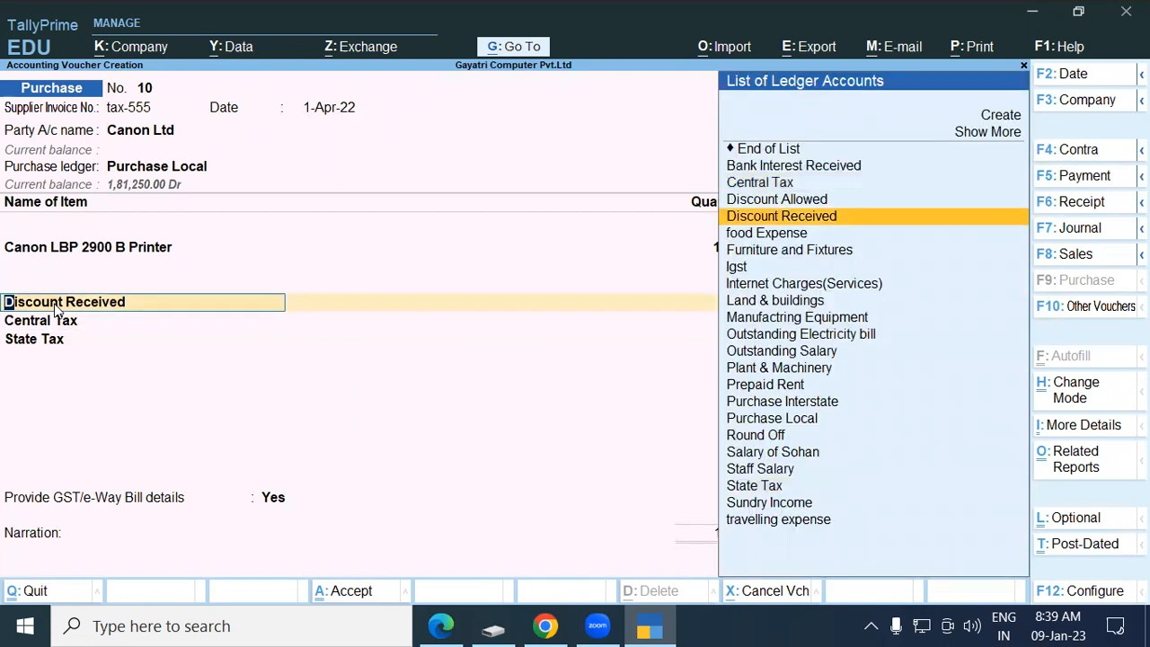
pyautogui.hotkey('ctrl', 'Return')
pyautogui.press('Return')
pyautogui.press('Return')
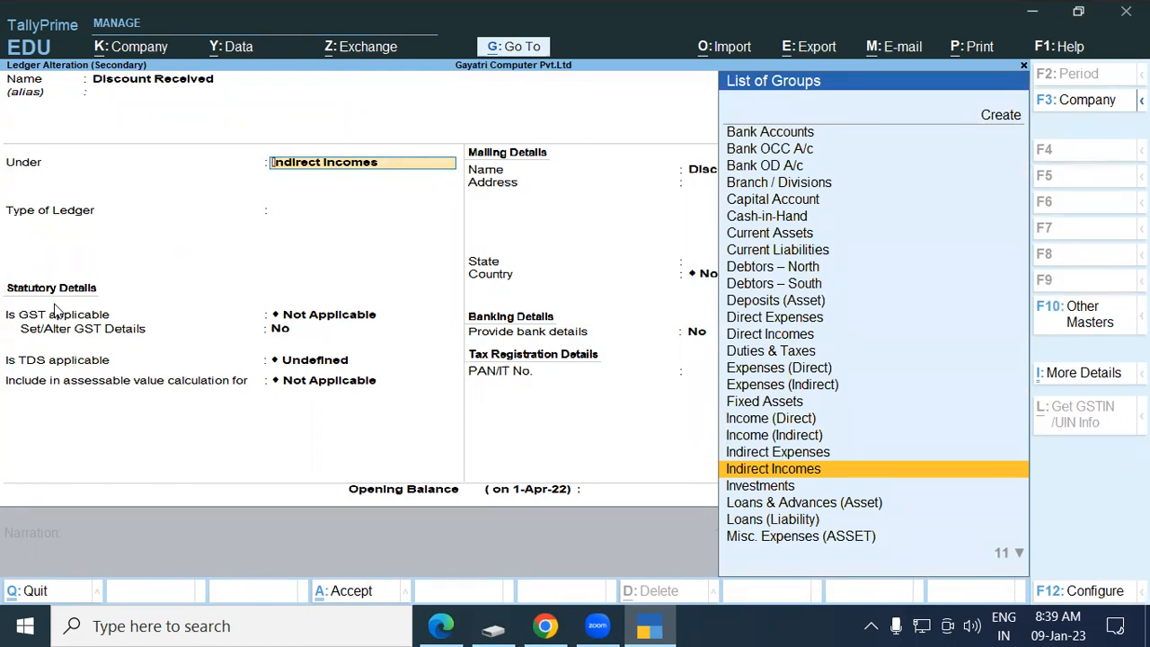
pyautogui.press('Return')
pyautogui.press('Return')
pyautogui.press('Return')
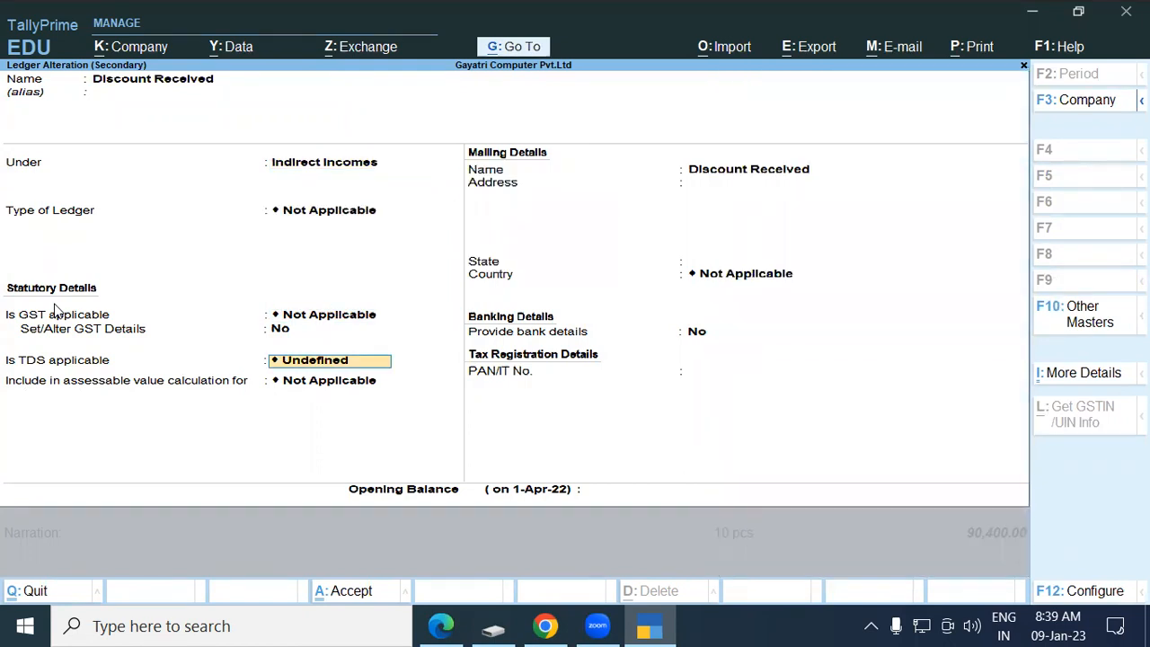
pyautogui.press('Return')
pyautogui.press('Down')
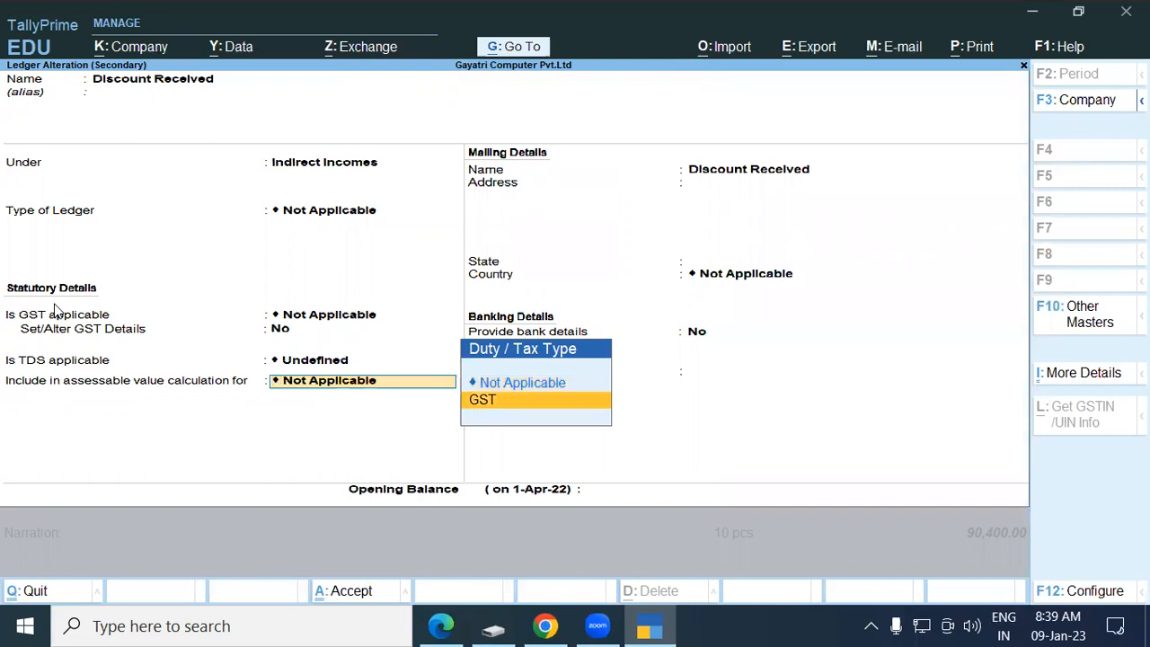
pyautogui.press('Return')
pyautogui.press('Return')
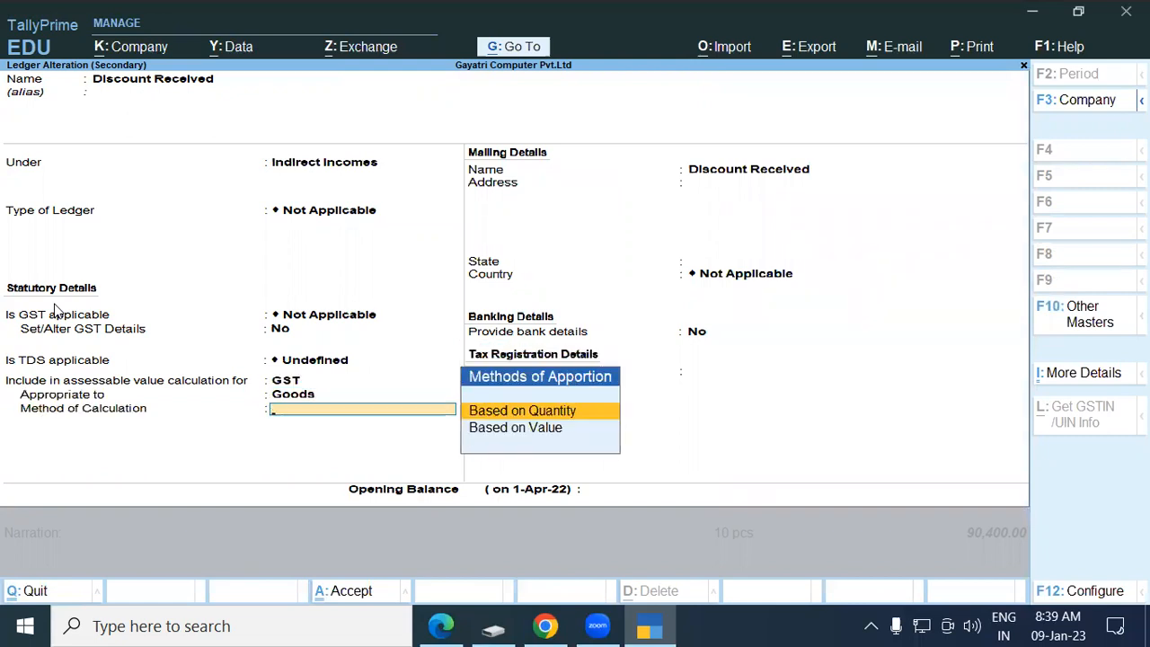
pyautogui.press('Down')
pyautogui.press('Return')
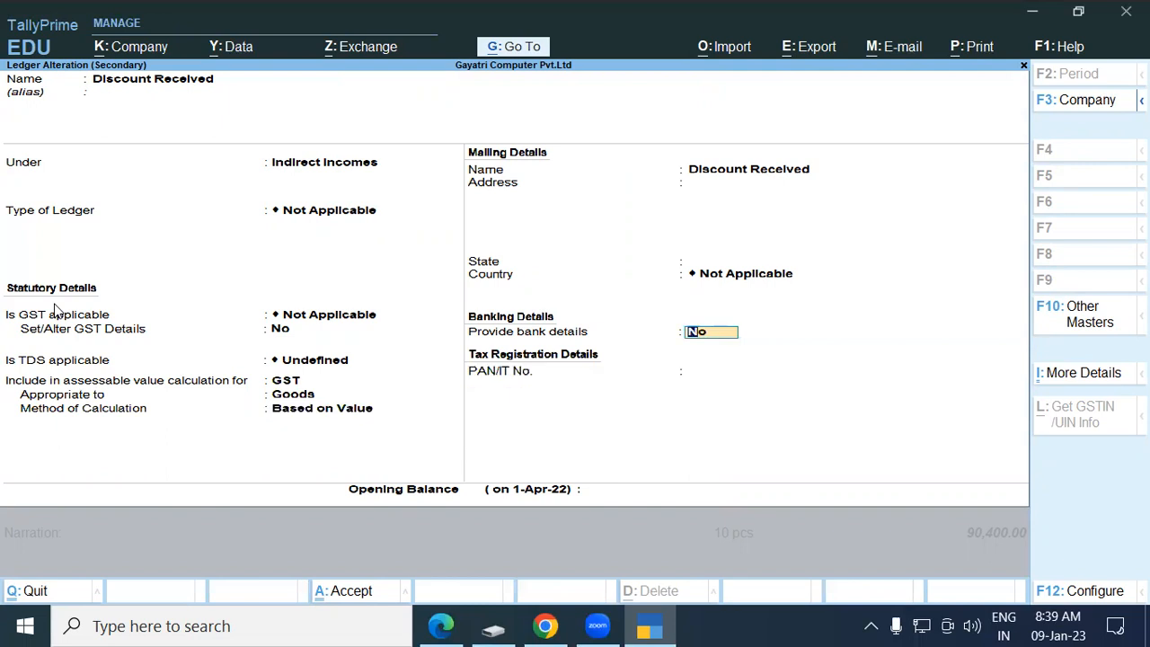
pyautogui.press('Return')
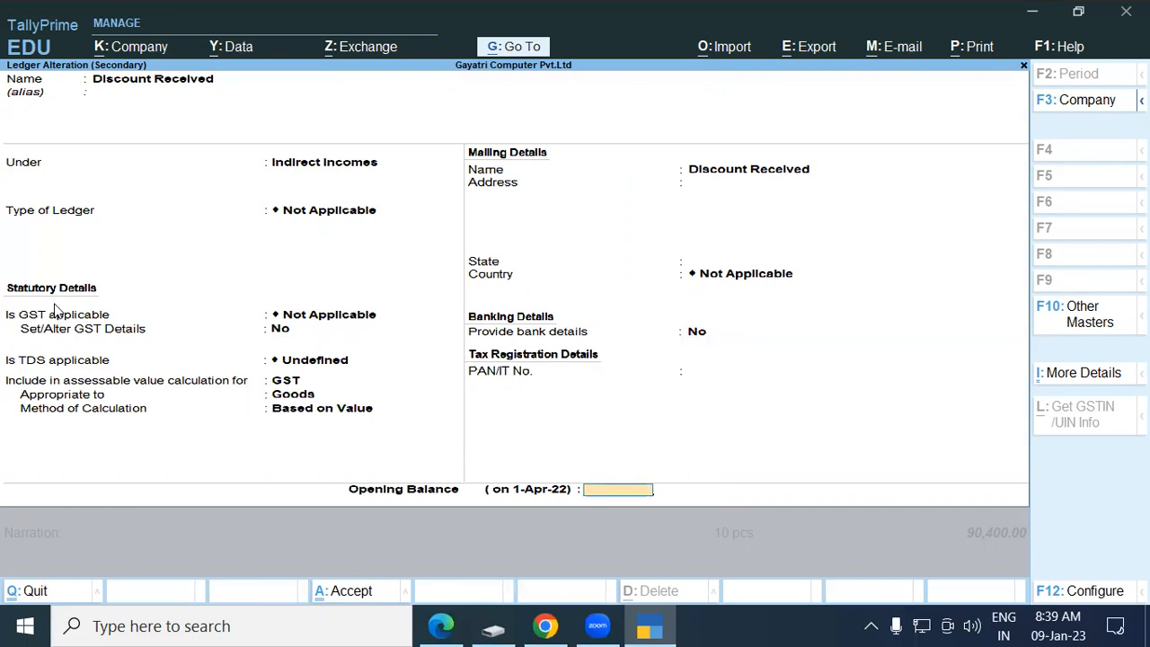
pyautogui.press('Return')
pyautogui.press('Return')
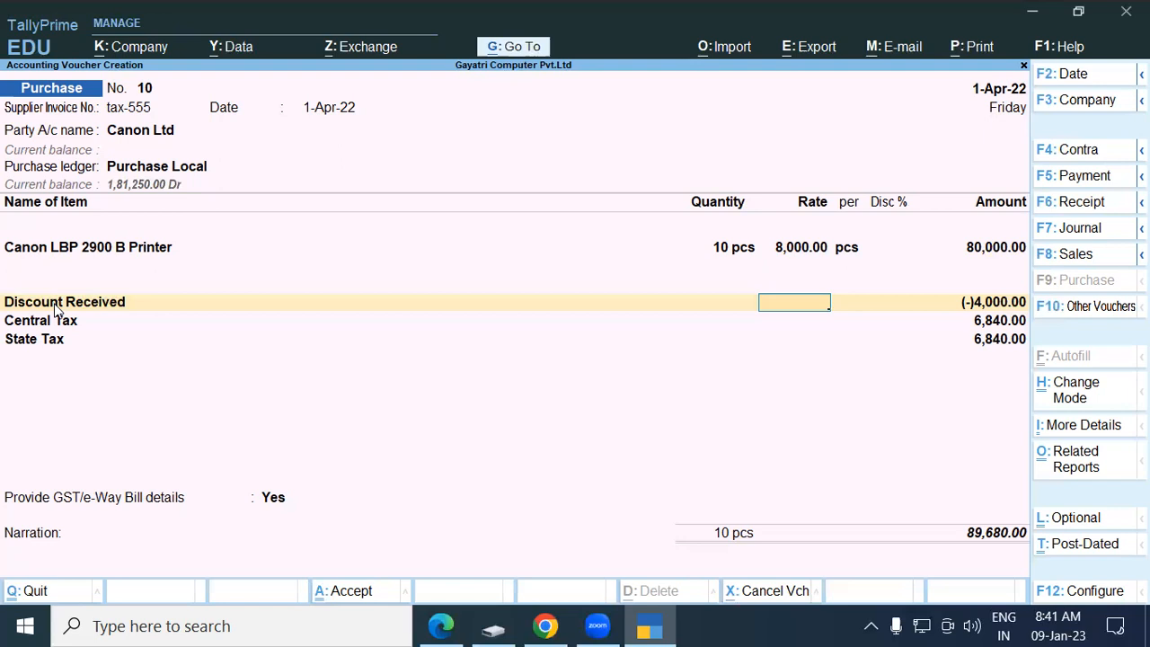
pyautogui.press('Return')
pyautogui.press('BackSpace')
pyautogui.press('BackSpace')
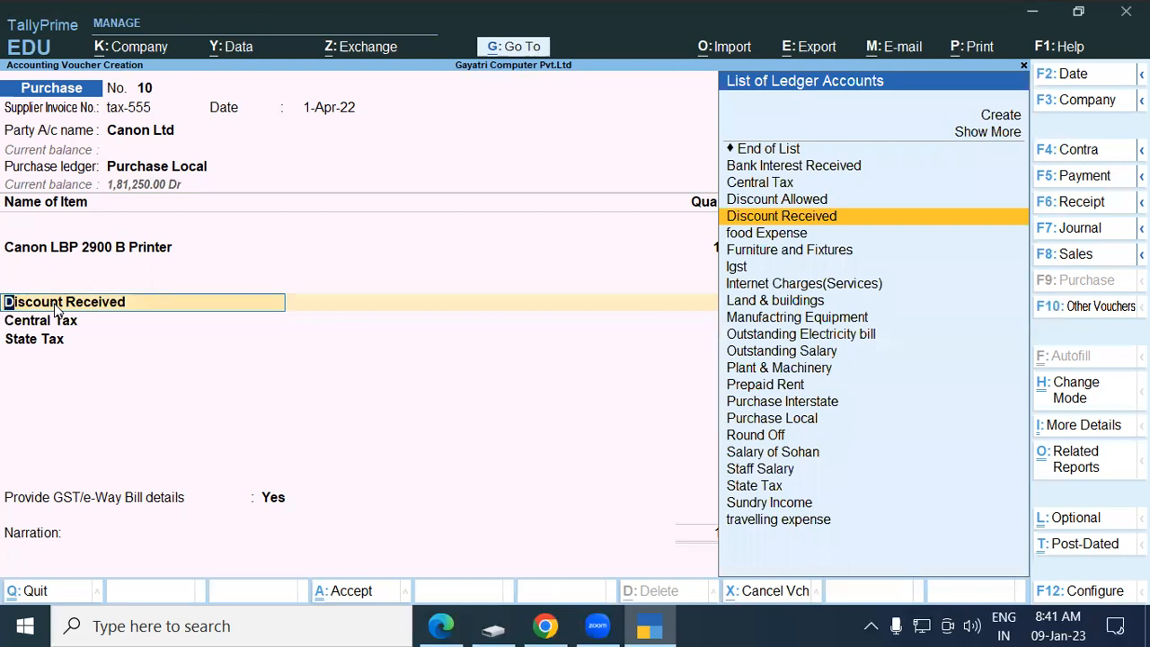
pyautogui.hotkey('ctrl', 'Return')
pyautogui.press('Return')
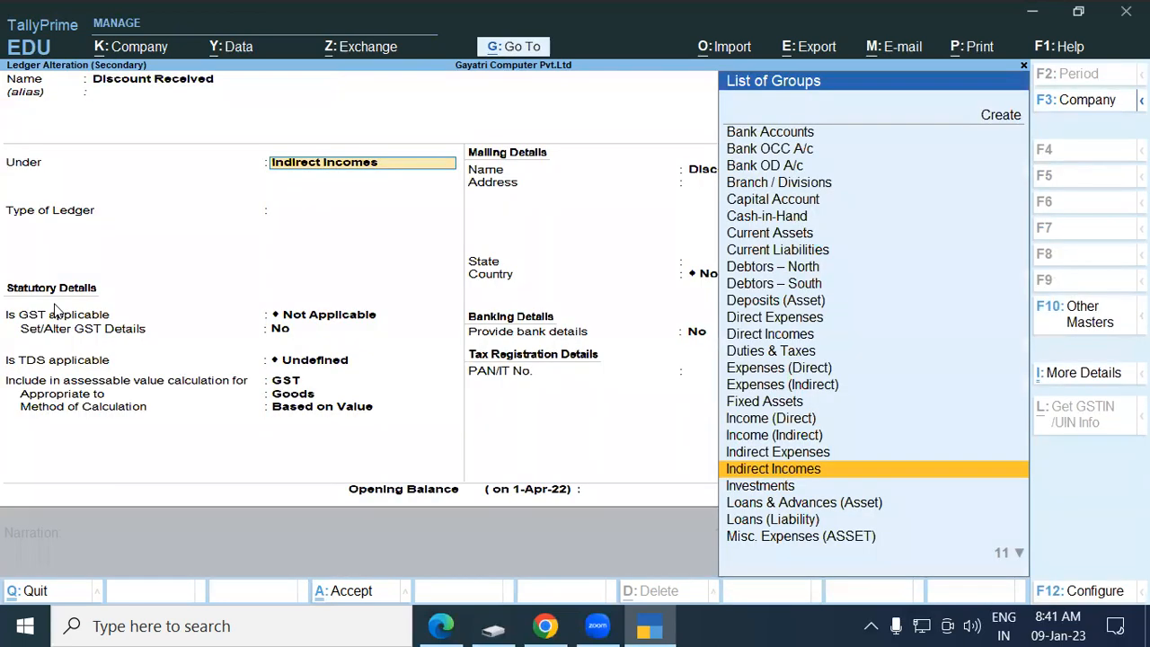
pyautogui.press('Return')
pyautogui.press('Return')
pyautogui.press('Return')
pyautogui.press('Return')
pyautogui.press('Up')
pyautogui.press('Return')
pyautogui.press('Return')
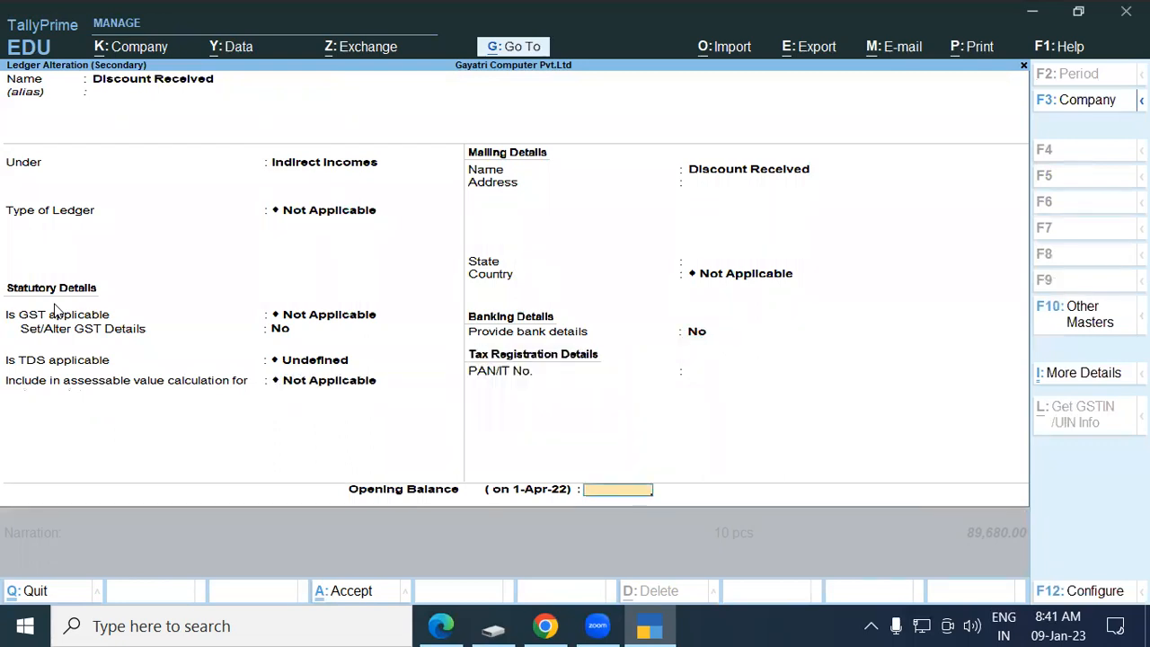
pyautogui.press('Return')
pyautogui.press('Return')
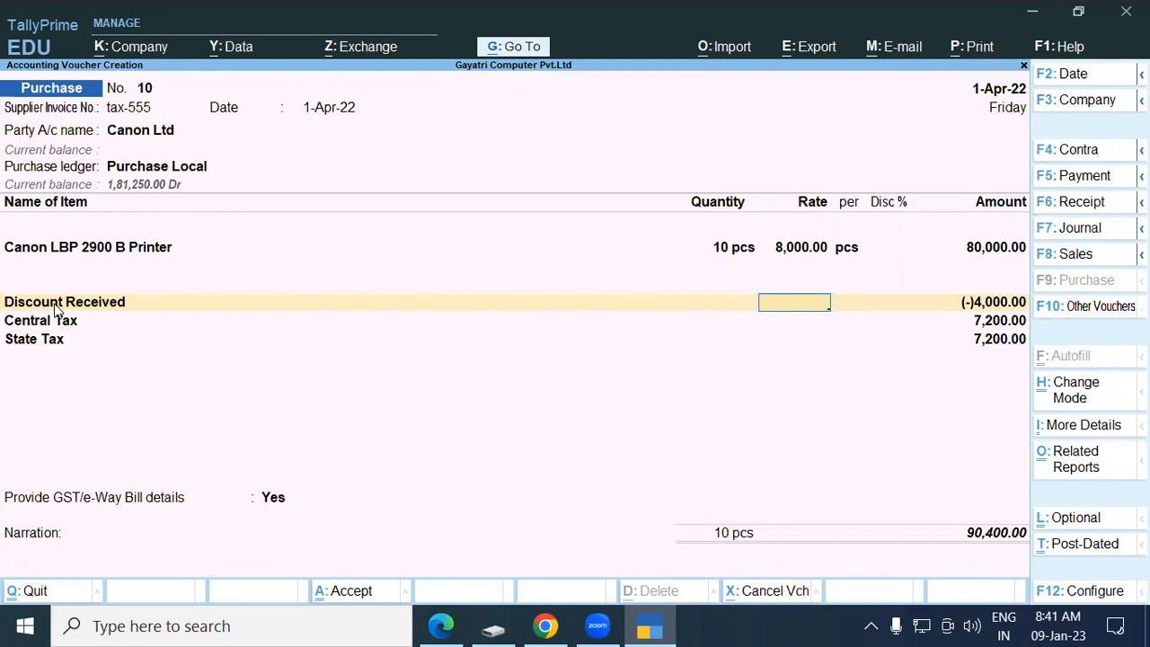
pyautogui.press('BackSpace')
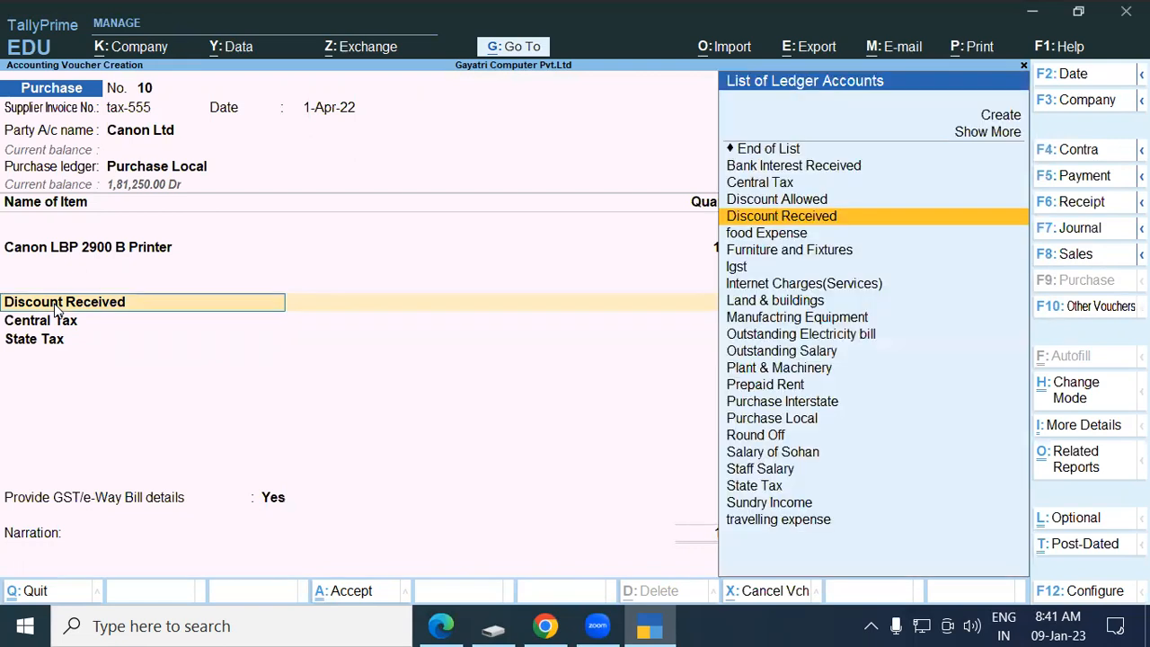
pyautogui.press('BackSpace')
pyautogui.press('Return')
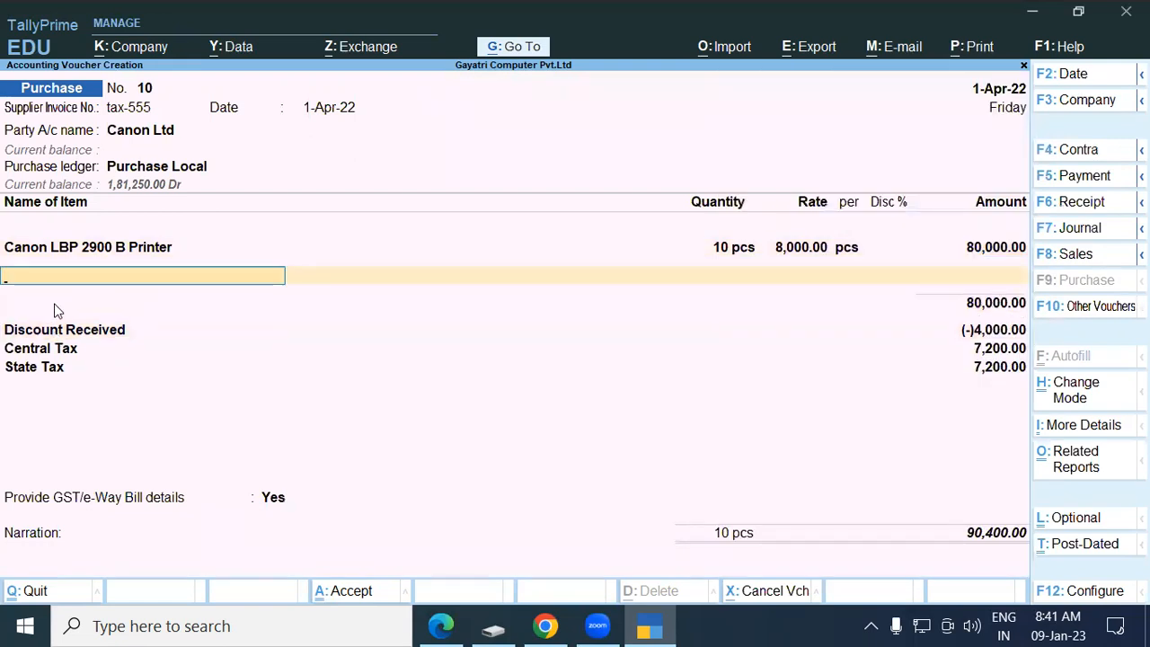
pyautogui.press('Return')
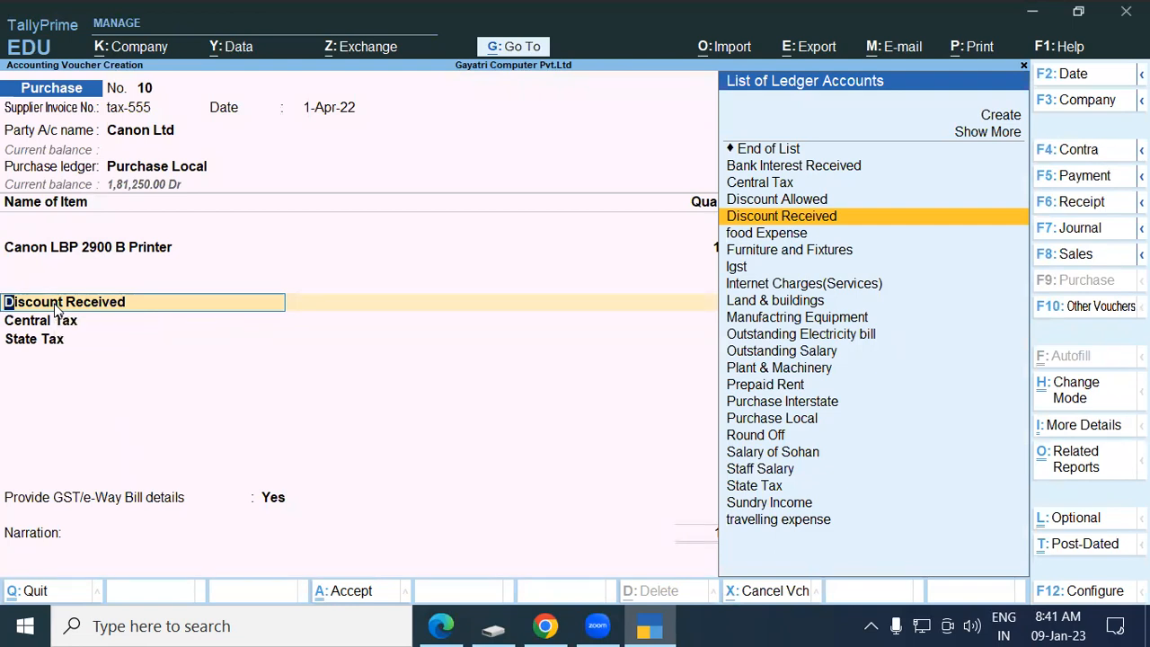
pyautogui.hotkey('ctrl', 'Return')
pyautogui.press('Return')
pyautogui.press('Return')
pyautogui.press('Return')
pyautogui.press('Return')
pyautogui.press('Return')
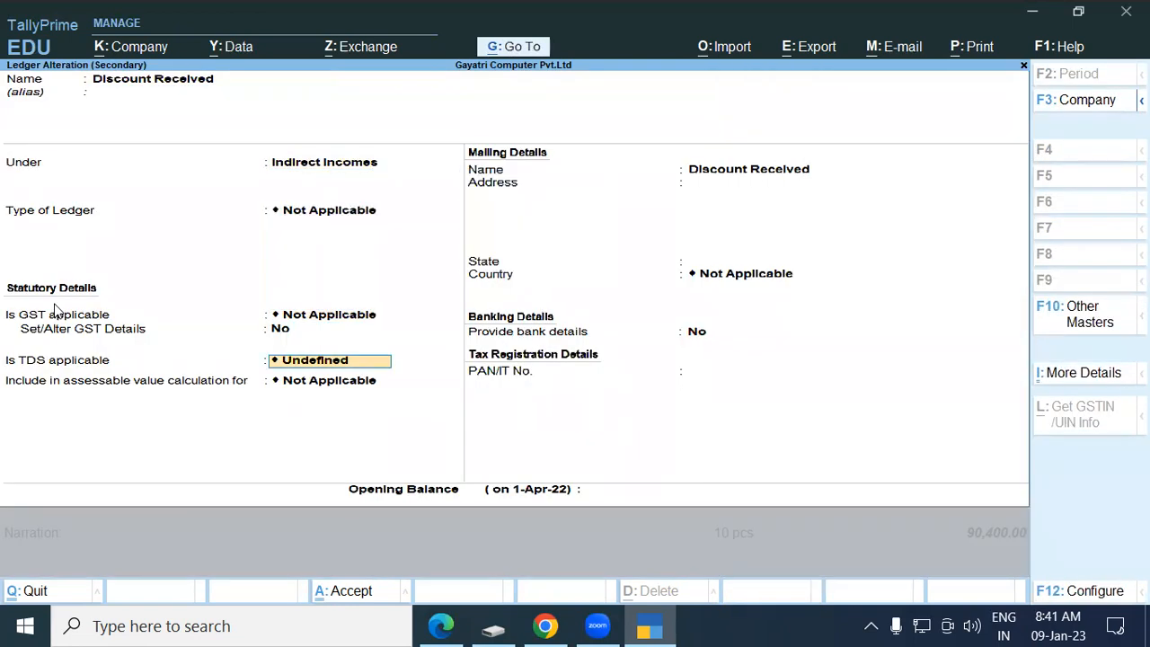
pyautogui.press('Return')
pyautogui.press('Down')
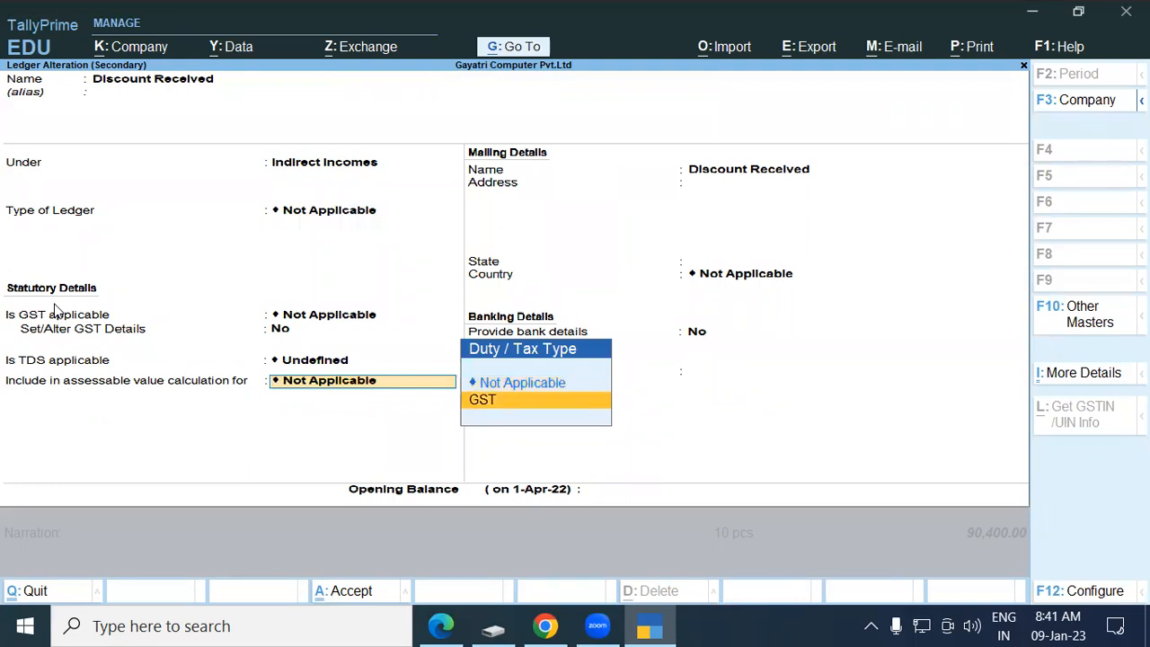
pyautogui.press('Return')
pyautogui.press('Down')
pyautogui.press('Return')
pyautogui.press('Down')
pyautogui.press('Return')
pyautogui.press('Return')
pyautogui.press('Return')
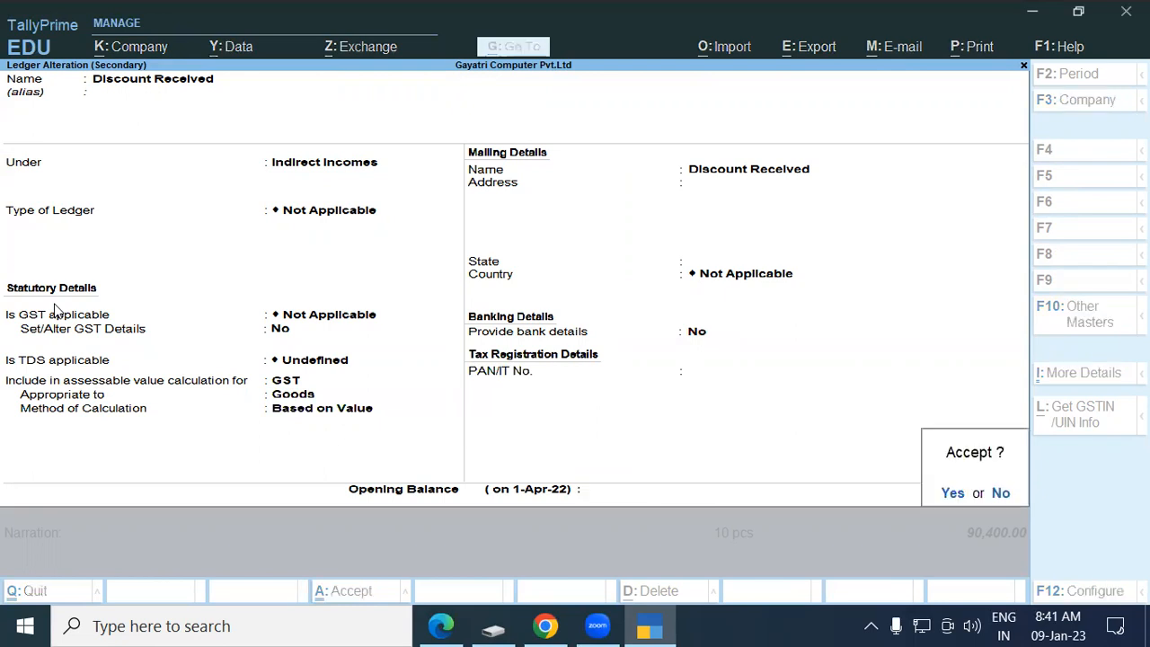
pyautogui.press('Return')
pyautogui.press('Return')
pyautogui.press('Return')
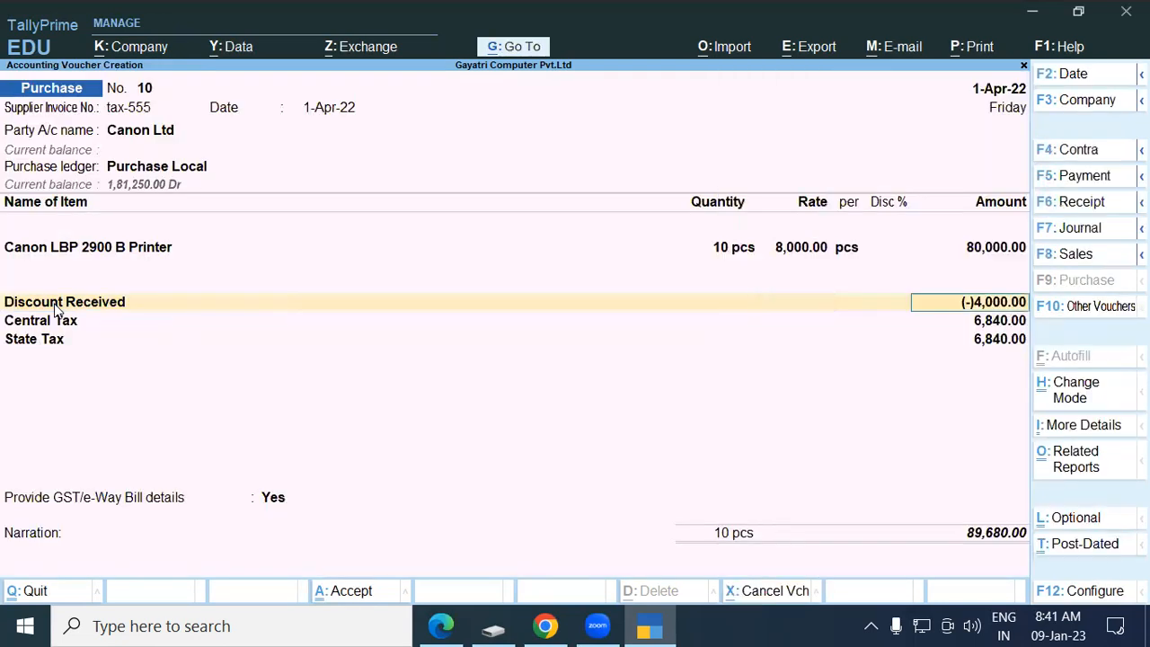
pyautogui.press('Return')
pyautogui.press('Return')
pyautogui.press('Return')
pyautogui.press('Return')
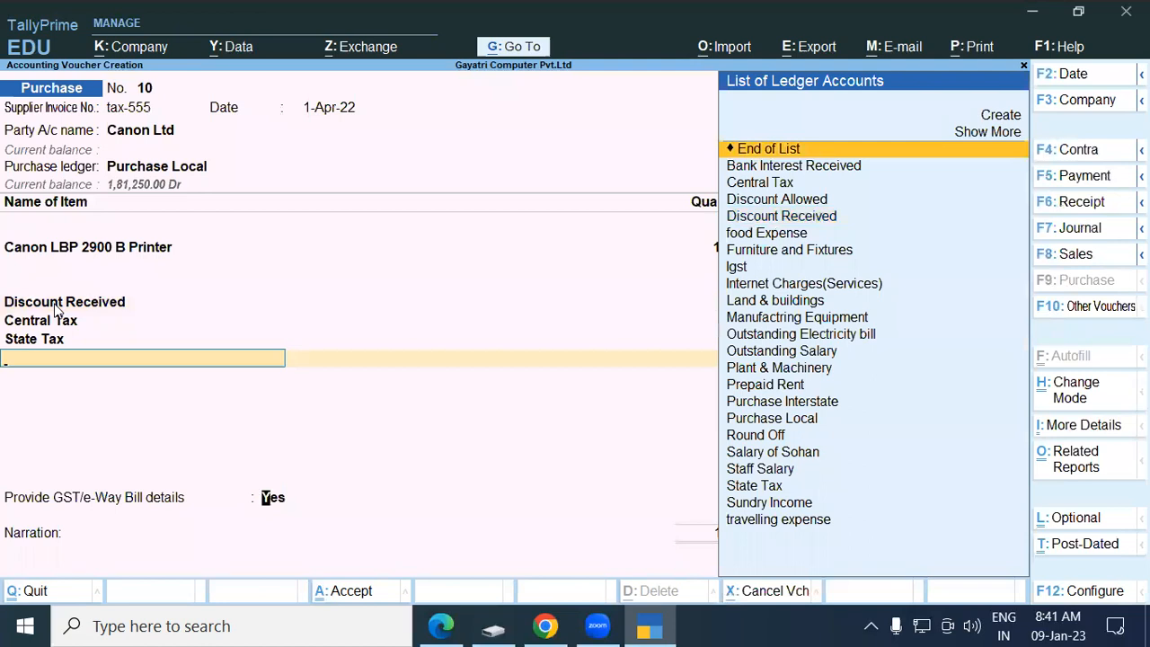
# Set e-Way Bill details to No, accept bill reference tax-555 for 89,680.00, and save.
pyautogui.press('Return')
pyautogui.press('Down')
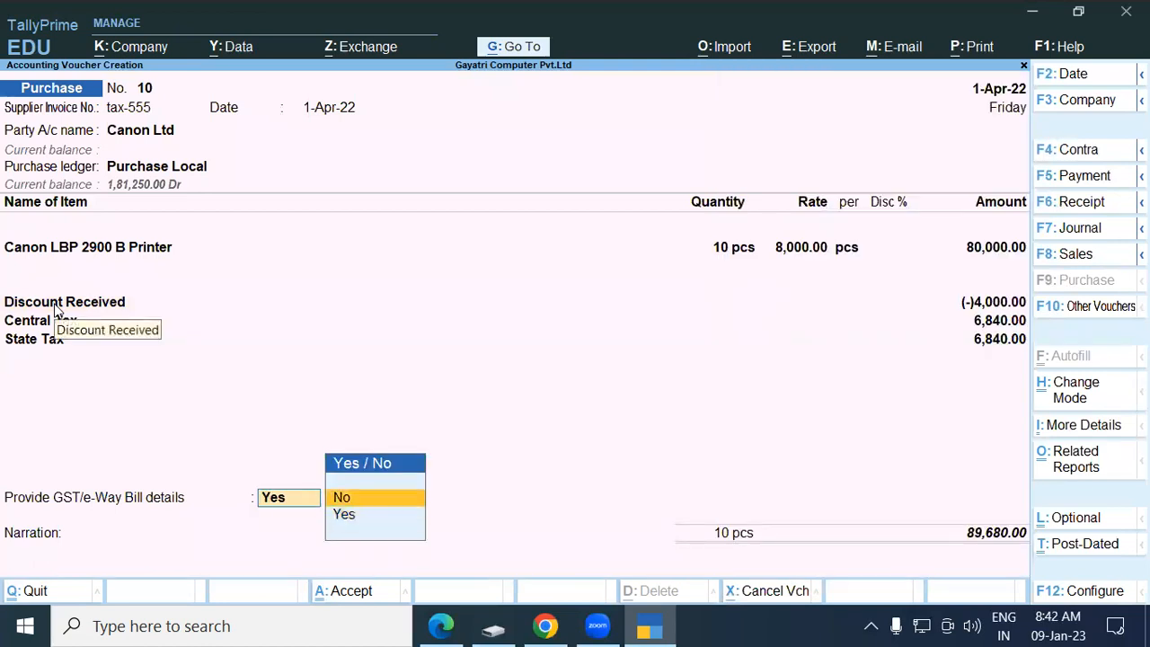
pyautogui.press('Return')
pyautogui.press('Return')
pyautogui.press('Return')
pyautogui.press('Return')
pyautogui.press('Return')
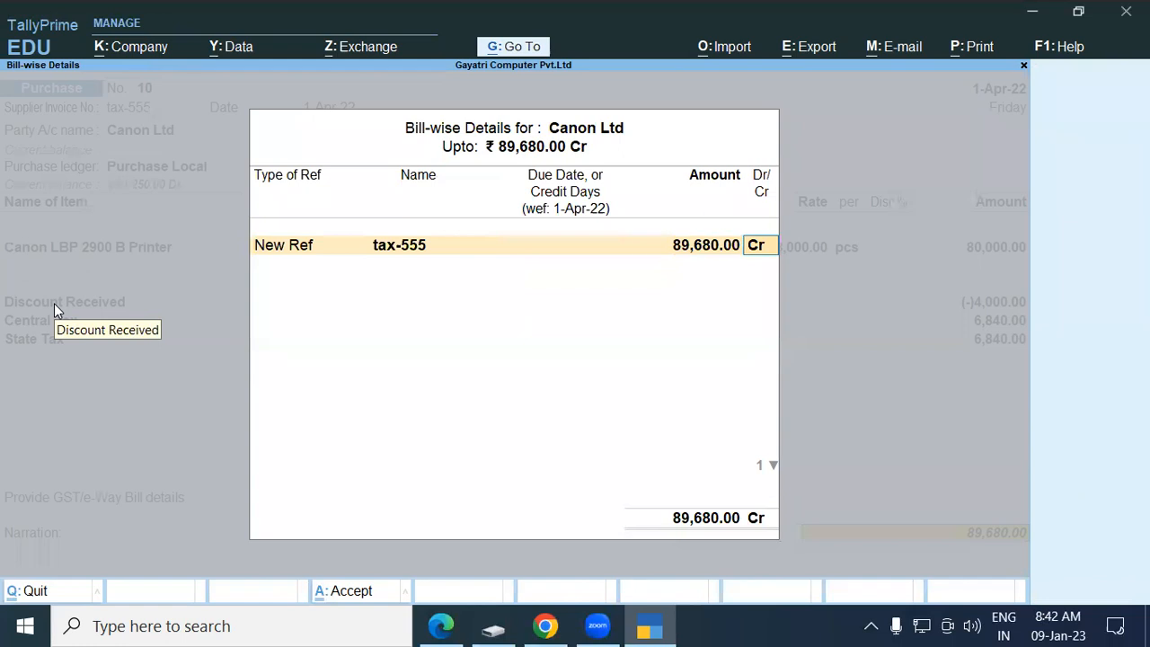
pyautogui.press('Return')
pyautogui.press('Return')
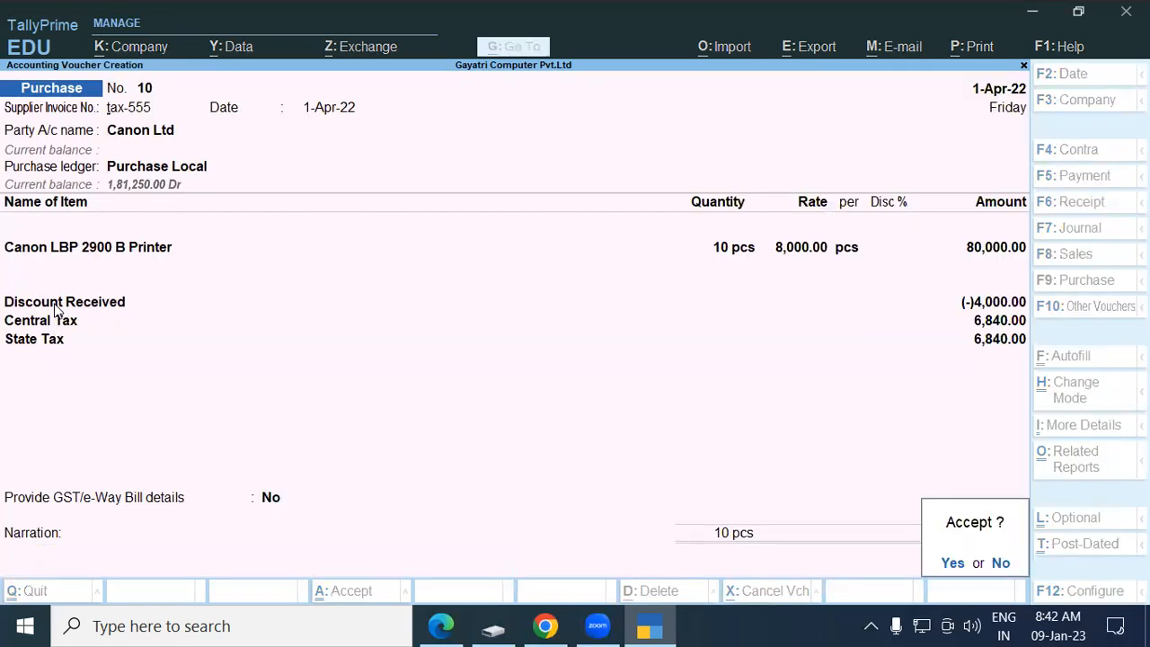
pyautogui.press('Return')
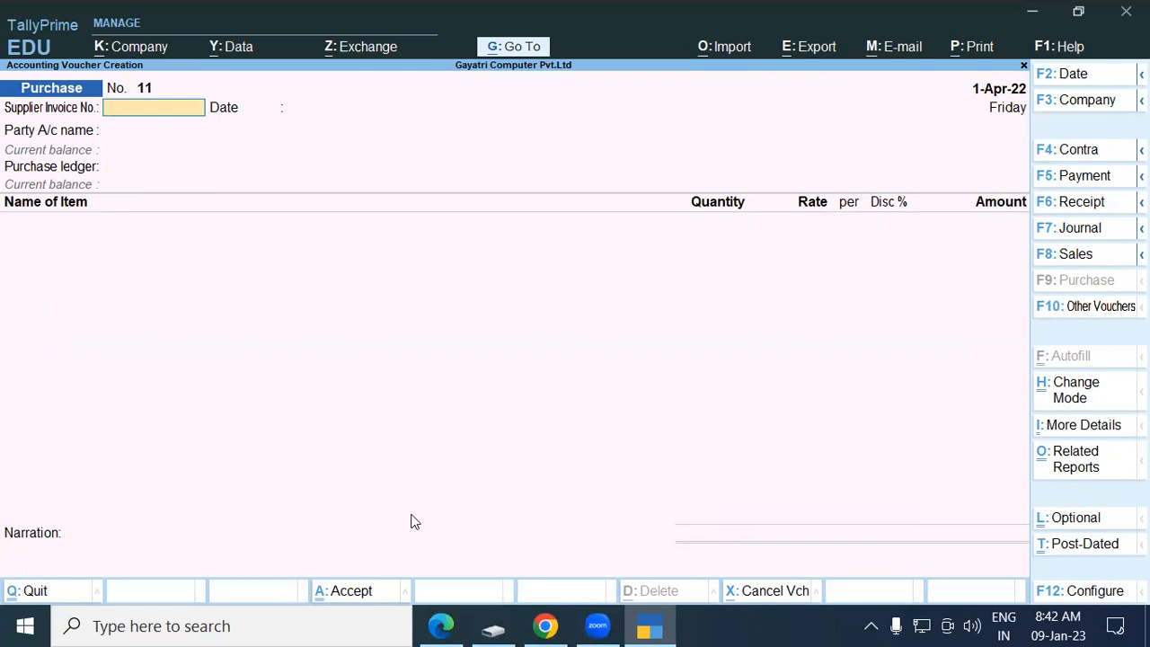
# Scroll the PDF past exercise 11 to the Zero-Valued Transaction section.
pyautogui.moveTo(444, 626)
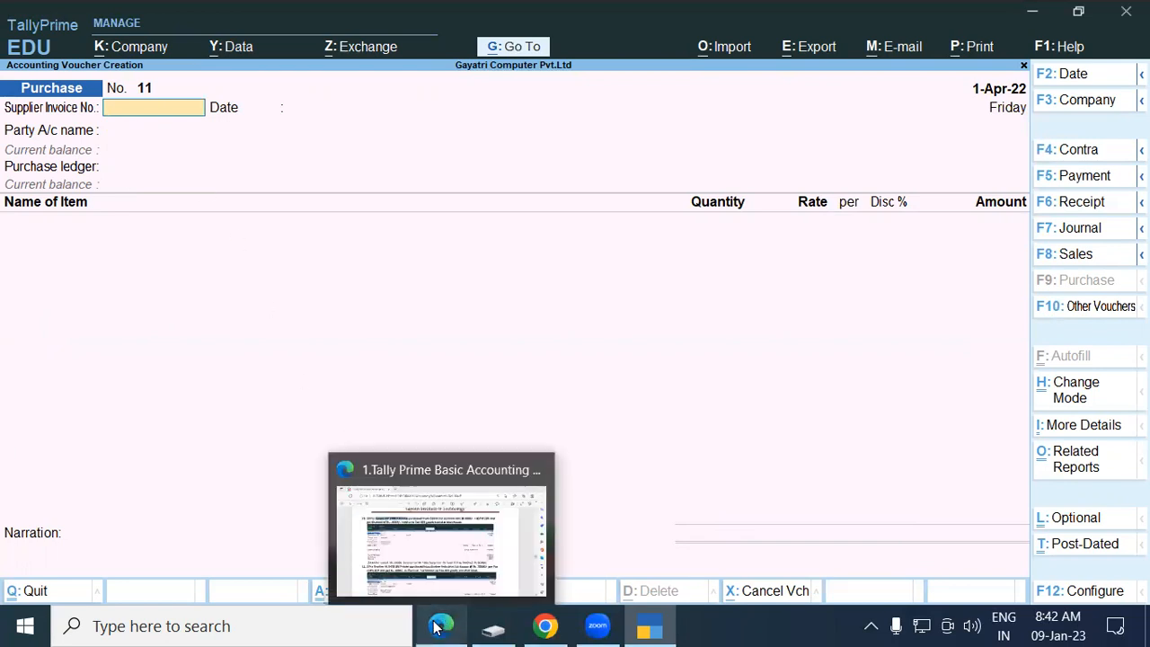
pyautogui.scroll(-2, 359, 387)
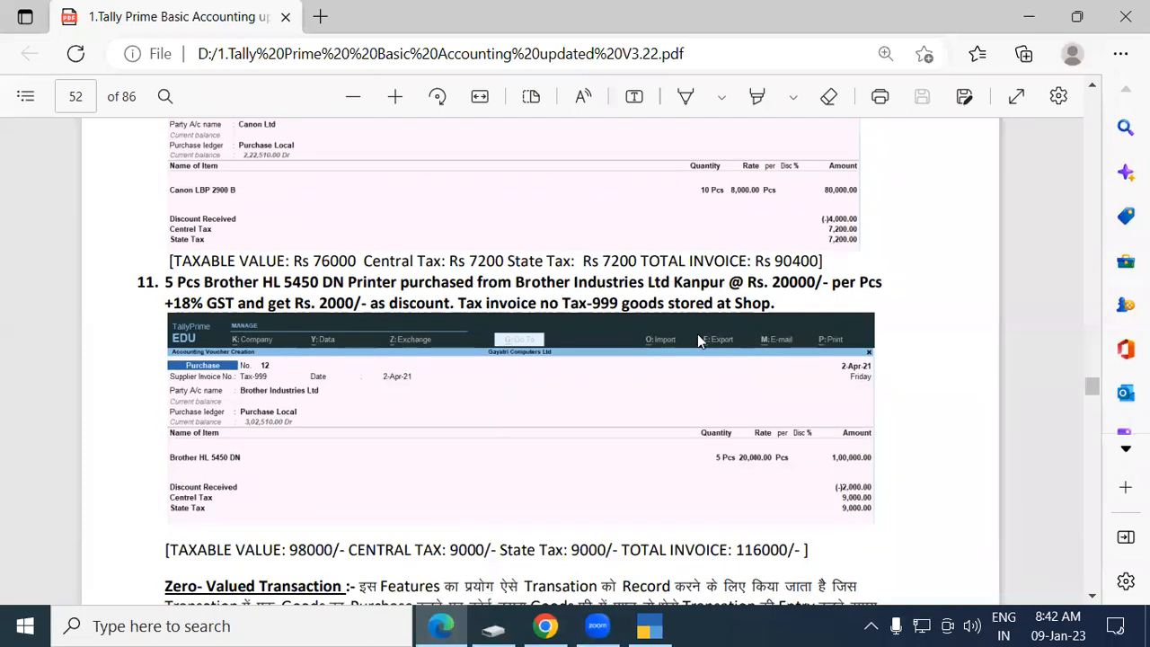
pyautogui.scroll(-1, 724, 352)
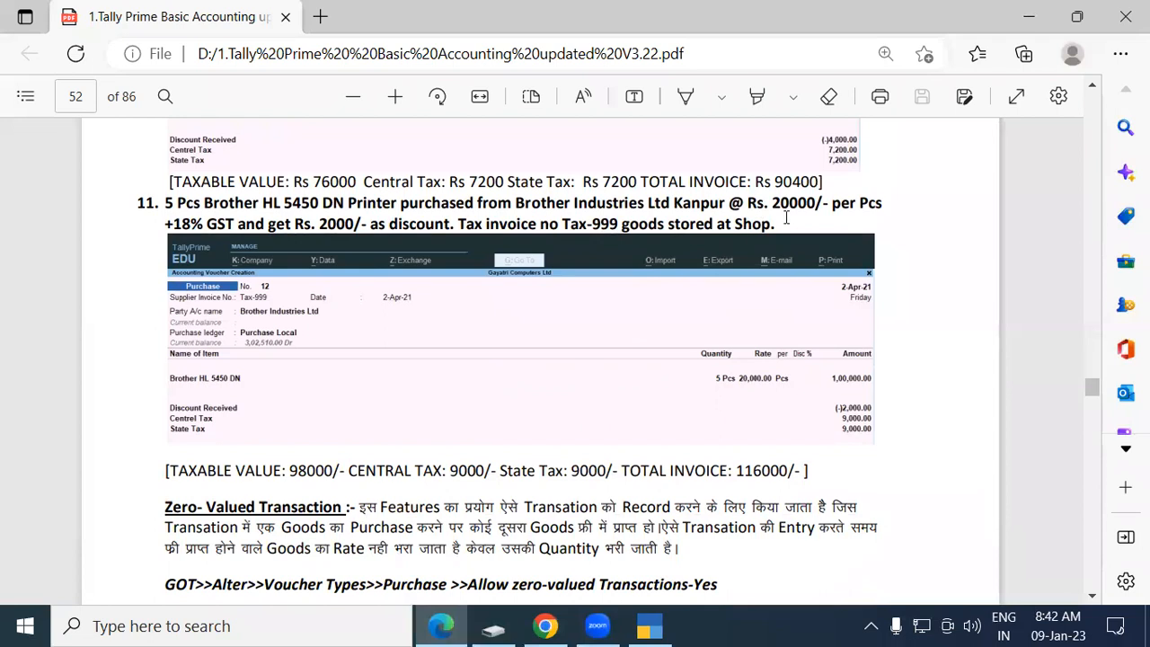
pyautogui.scroll(7, 607, 322)
pyautogui.scroll(5, 607, 323)
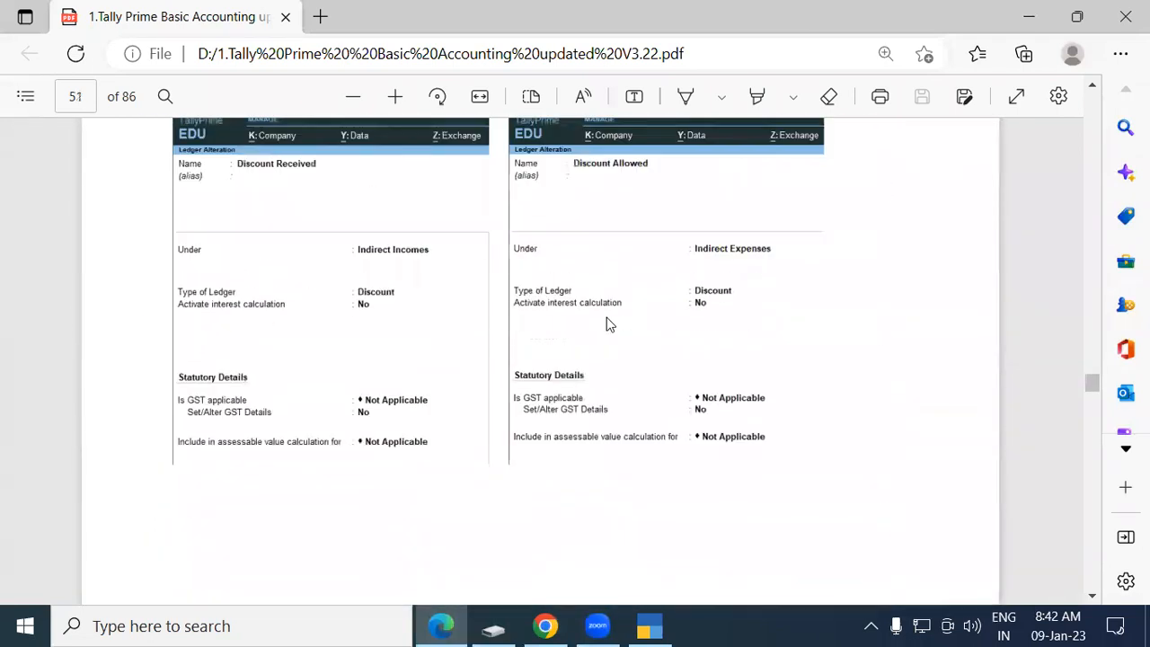
pyautogui.scroll(-5, 607, 323)
pyautogui.scroll(-1, 606, 317)
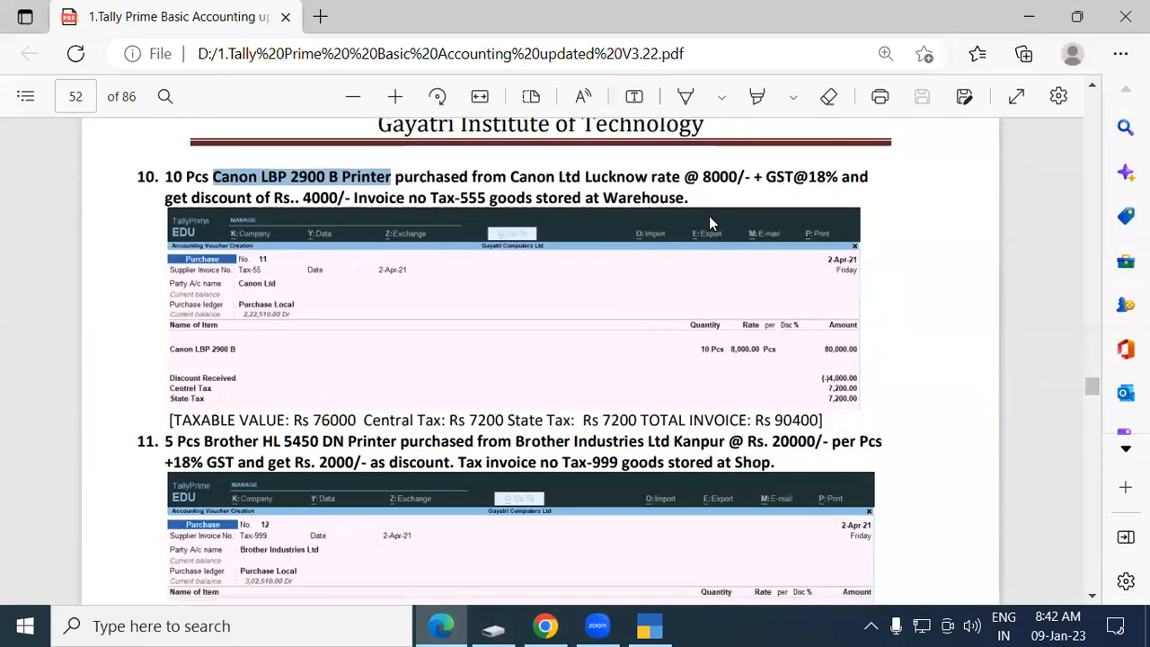
pyautogui.click(690, 198)
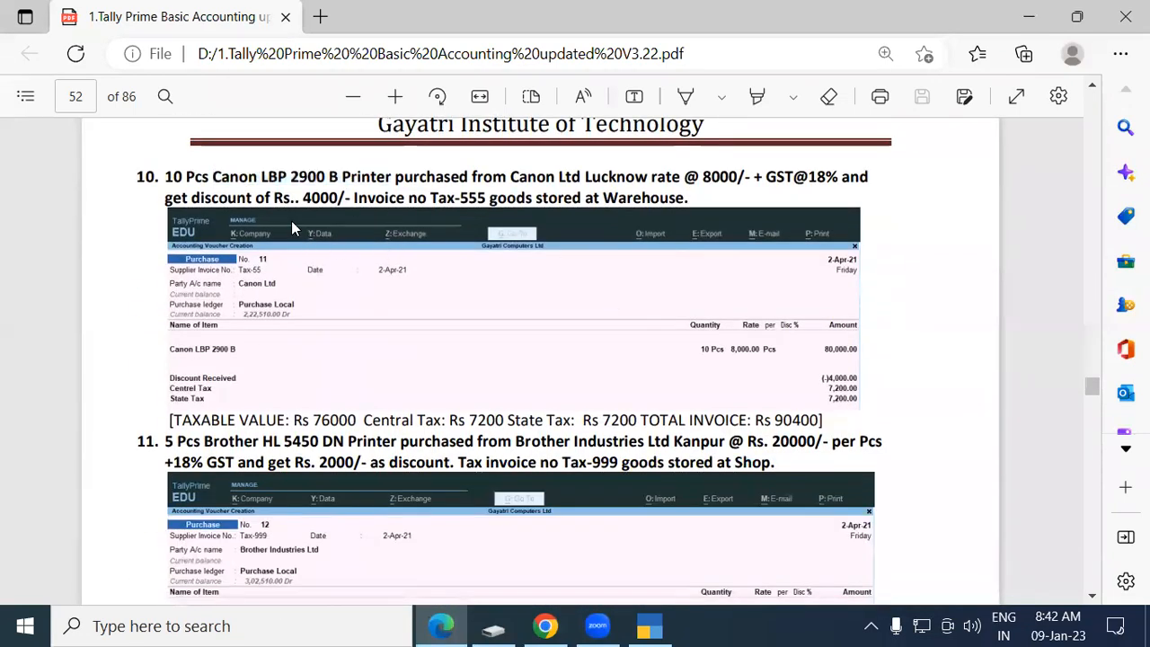
pyautogui.scroll(-2, 292, 338)
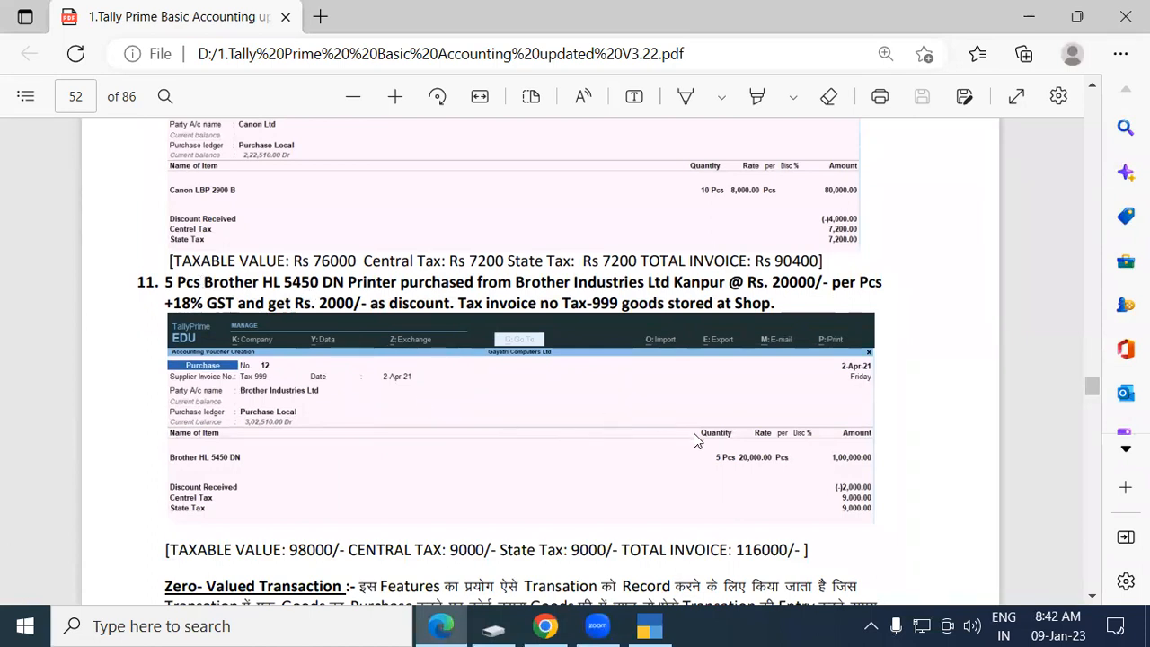
pyautogui.scroll(-1, 693, 433)
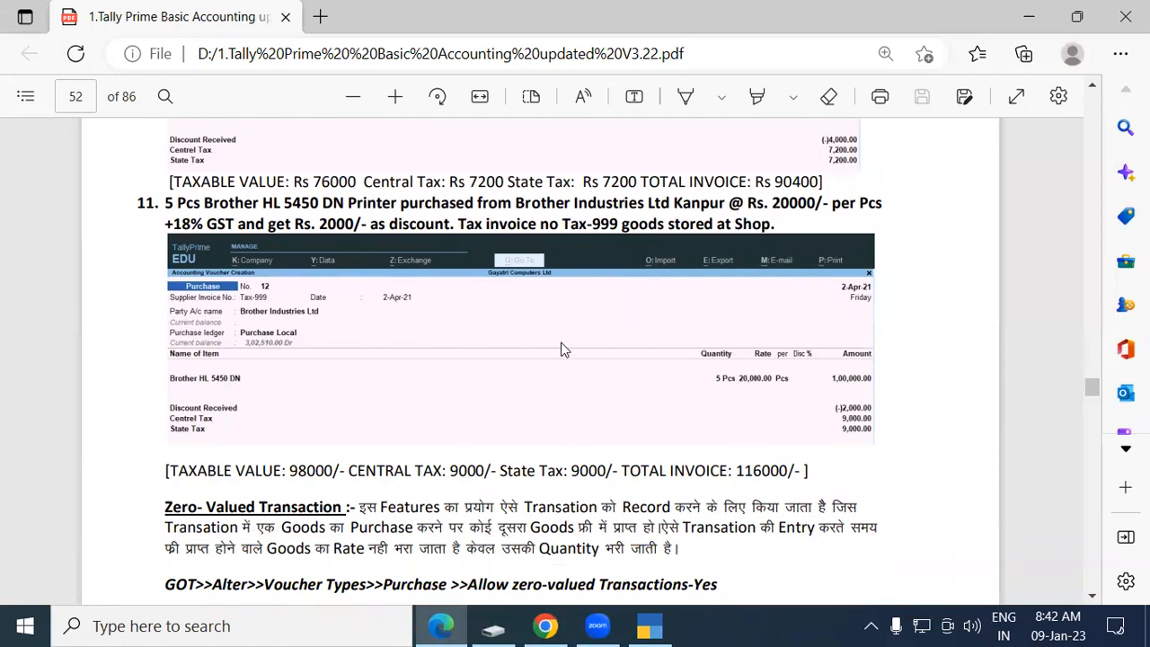
pyautogui.scroll(-2, 439, 331)
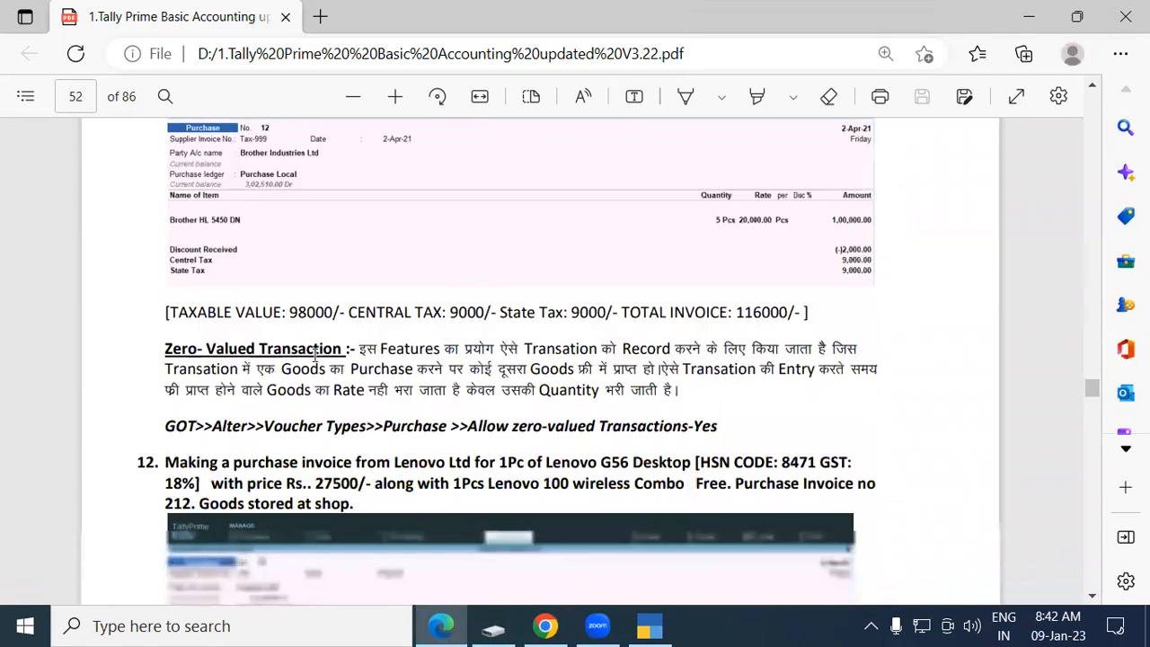
# Highlight the 'Zero- Valued Transaction' heading to point it out.
pyautogui.moveTo(166, 347); pyautogui.dragTo(339, 356)
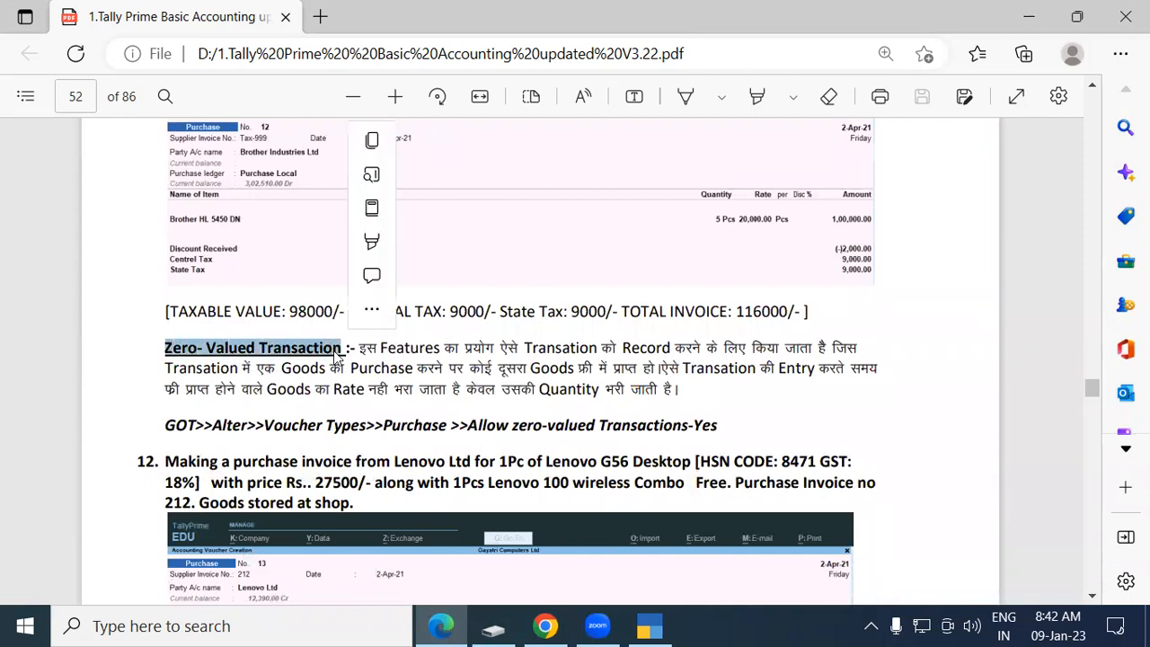
pyautogui.click(337, 355)
pyautogui.moveTo(165, 347); pyautogui.dragTo(340, 356)
pyautogui.click(338, 356)
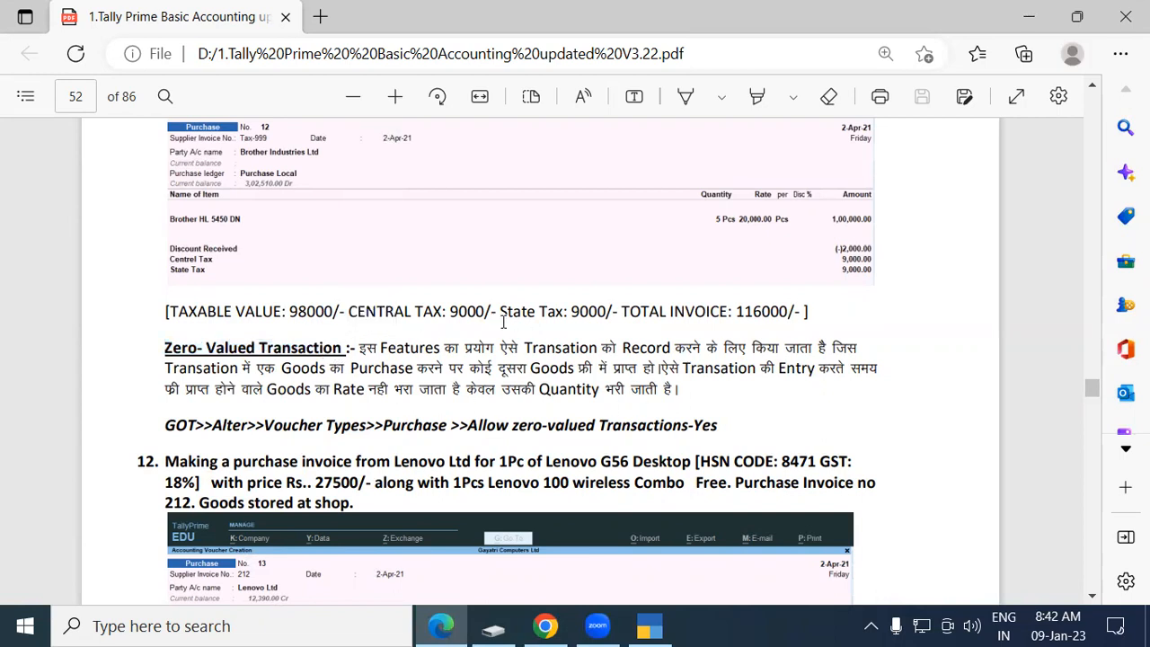
pyautogui.moveTo(164, 348); pyautogui.dragTo(339, 350)
pyautogui.click(337, 349)
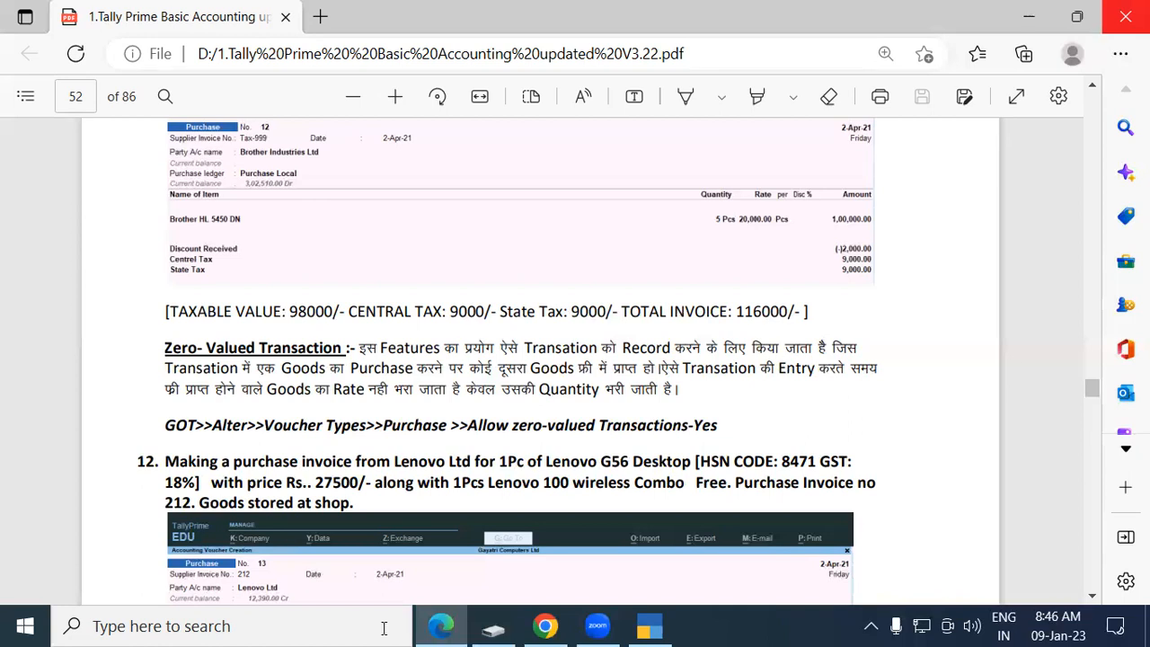
# Highlight exercise 12's purchase from Lenovo Ltd, 1Pc, HSN 8471, 18% GST and price 27500.
pyautogui.scroll(-1, 180, 471)
pyautogui.scroll(-2, 179, 471)
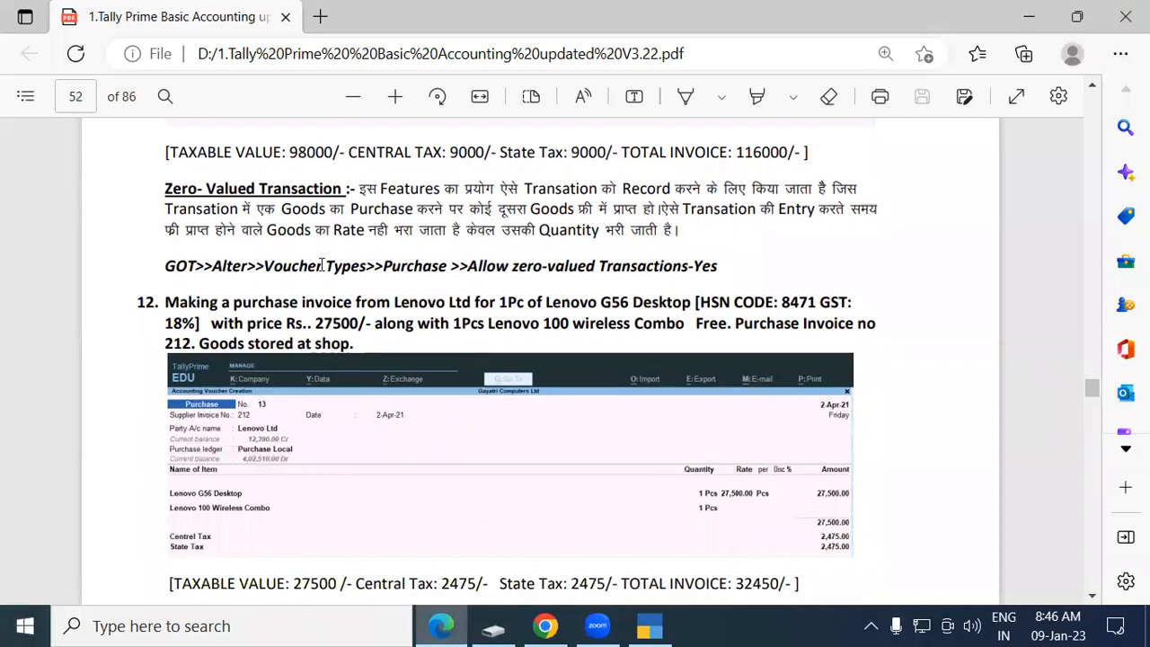
pyautogui.moveTo(232, 301); pyautogui.dragTo(305, 302)
pyautogui.click(305, 302)
pyautogui.moveTo(393, 302); pyautogui.dragTo(518, 303)
pyautogui.click(471, 301)
pyautogui.click(519, 300)
pyautogui.moveTo(782, 302); pyautogui.dragTo(812, 302)
pyautogui.click(811, 302)
pyautogui.moveTo(162, 323); pyautogui.dragTo(188, 327)
pyautogui.click(188, 328)
pyautogui.moveTo(315, 324); pyautogui.dragTo(363, 324)
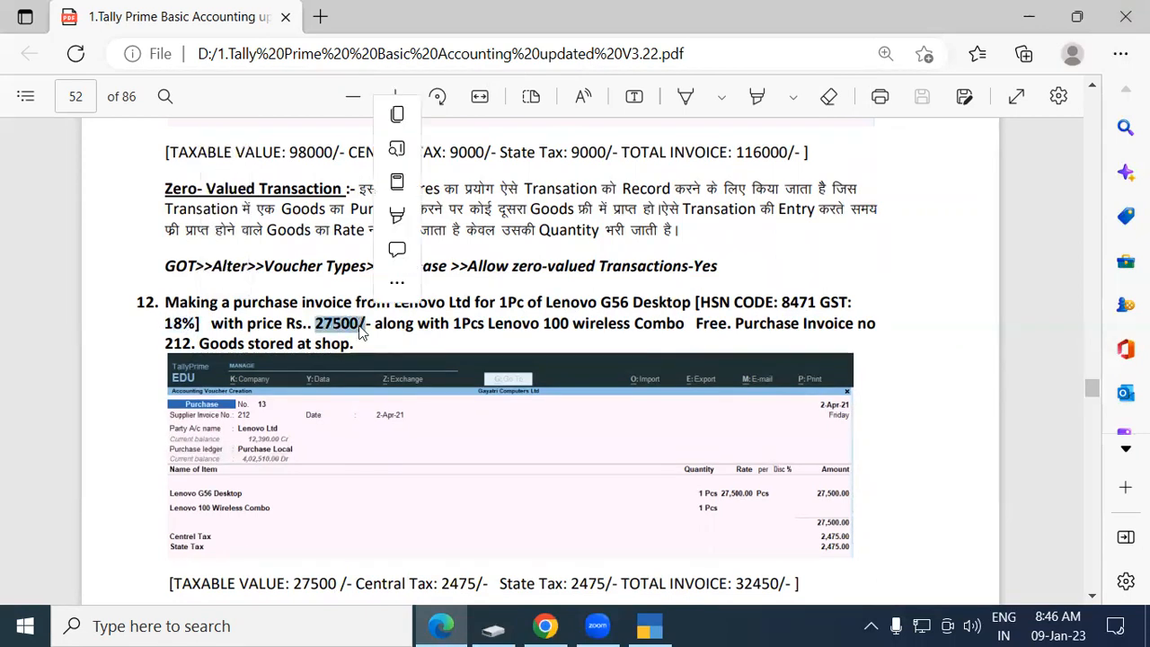
pyautogui.click(363, 323)
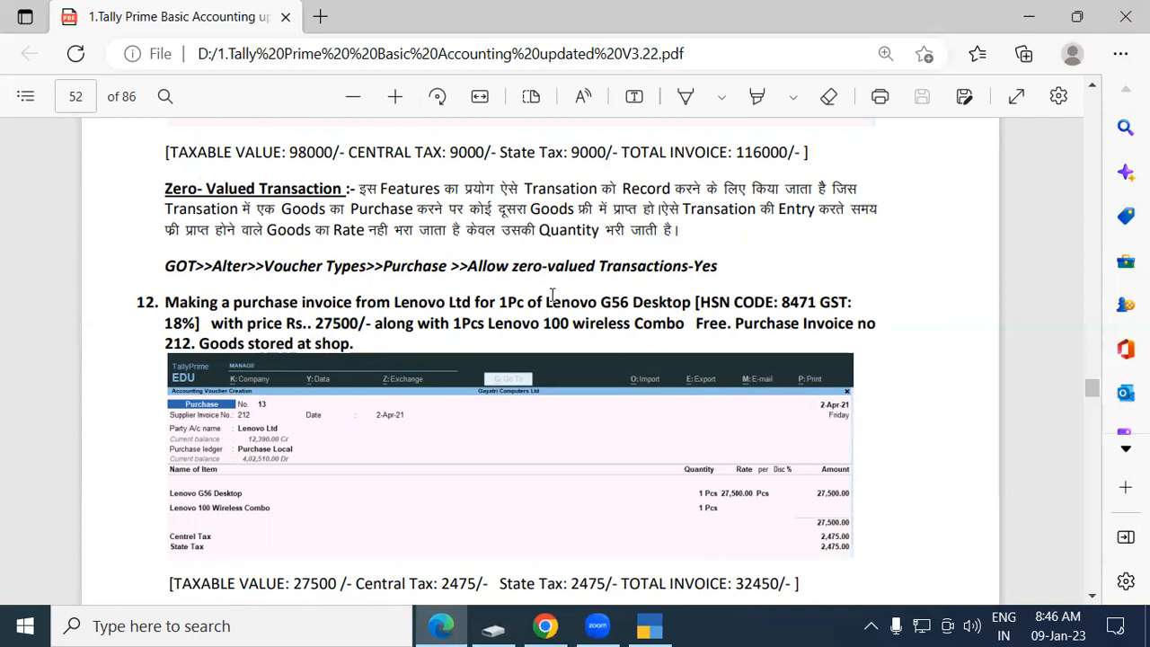
# Highlight the Lenovo G56 Desktop, free Lenovo 100 wireless combo, invoice 212 and Shop godown, then return to TallyPrime.
pyautogui.moveTo(500, 303); pyautogui.dragTo(695, 302)
pyautogui.click(694, 302)
pyautogui.moveTo(491, 323); pyautogui.dragTo(643, 329)
pyautogui.moveTo(454, 324); pyautogui.dragTo(724, 328)
pyautogui.click(653, 332)
pyautogui.click(723, 329)
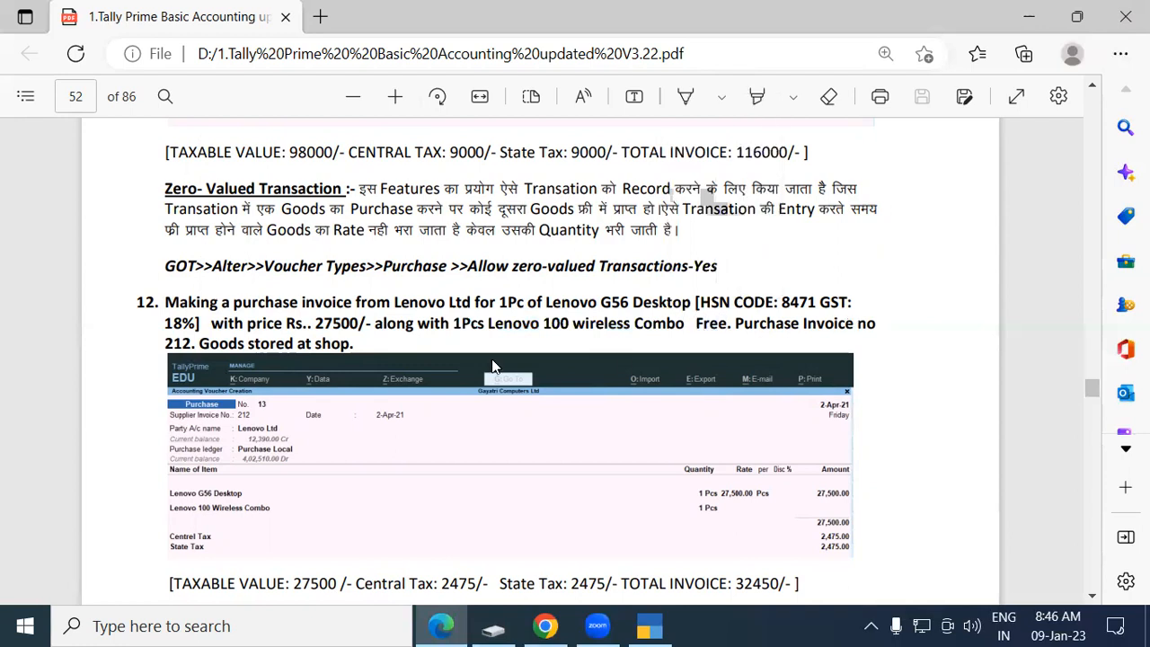
pyautogui.moveTo(173, 342); pyautogui.dragTo(194, 343)
pyautogui.click(194, 343)
pyautogui.moveTo(356, 343); pyautogui.dragTo(315, 343)
pyautogui.click(316, 343)
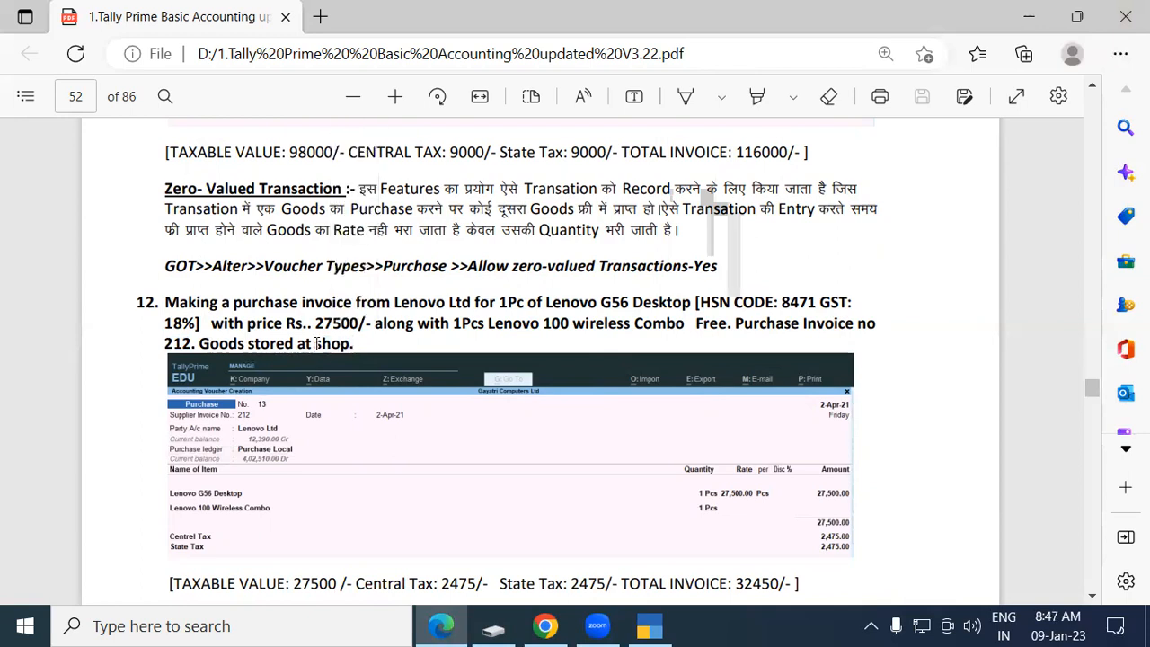
pyautogui.click(649, 626)
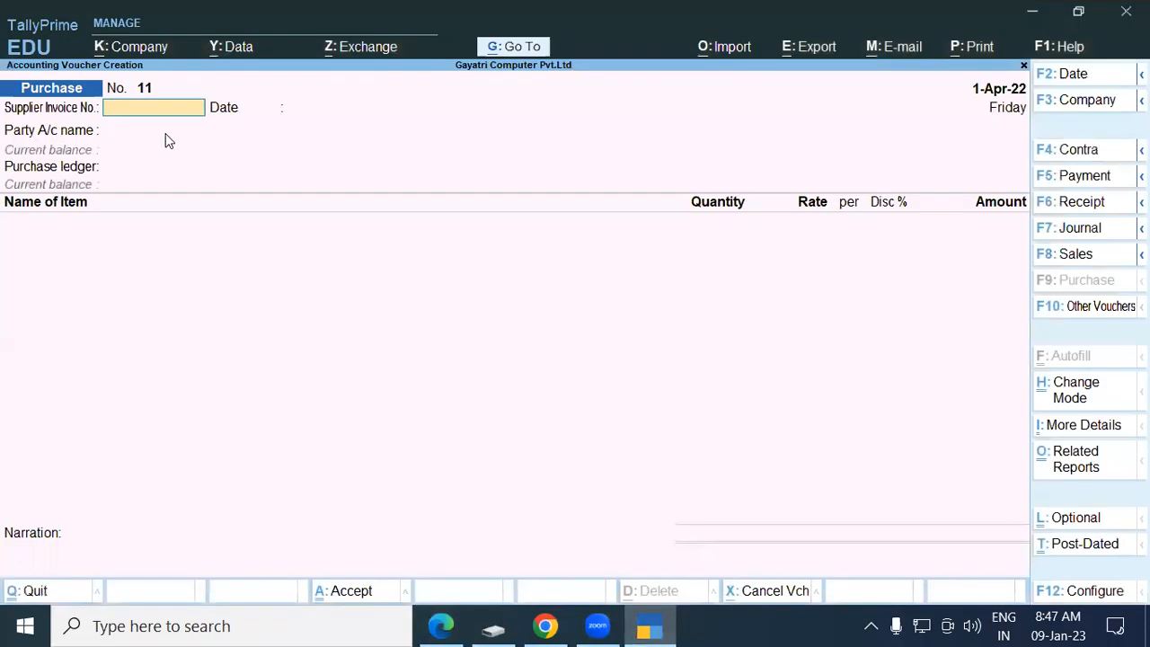
# Enter supplier invoice 212 and select Lenovo Ltd as the party.
pyautogui.write('212')
pyautogui.press('Return')
pyautogui.press('Return')
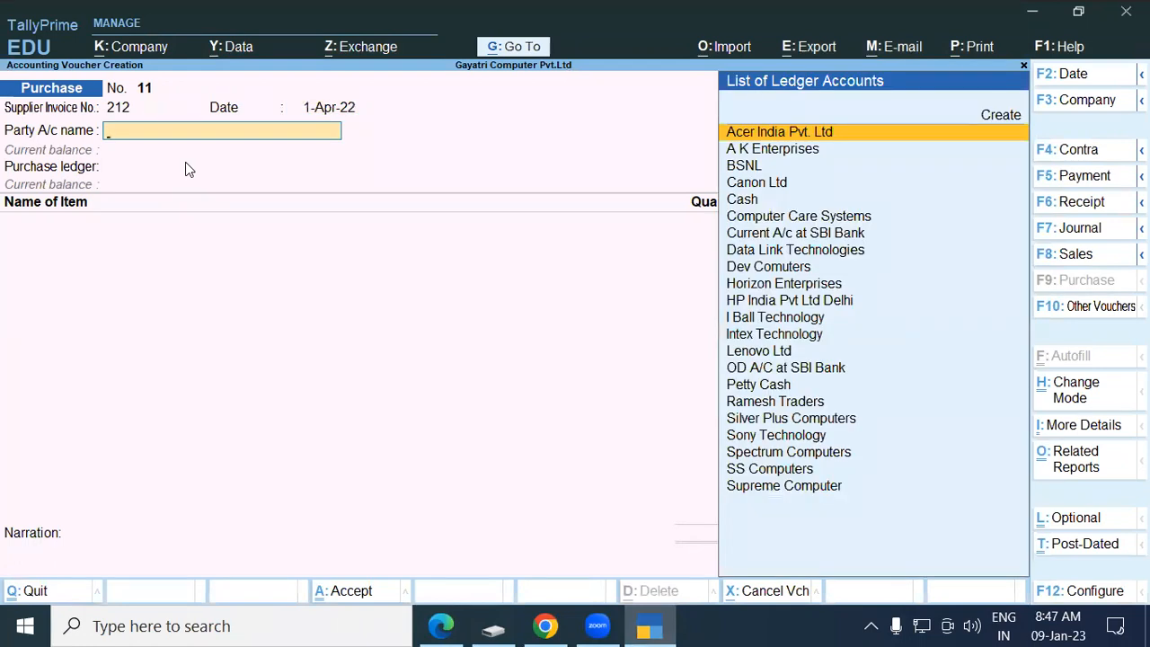
pyautogui.write('Le')
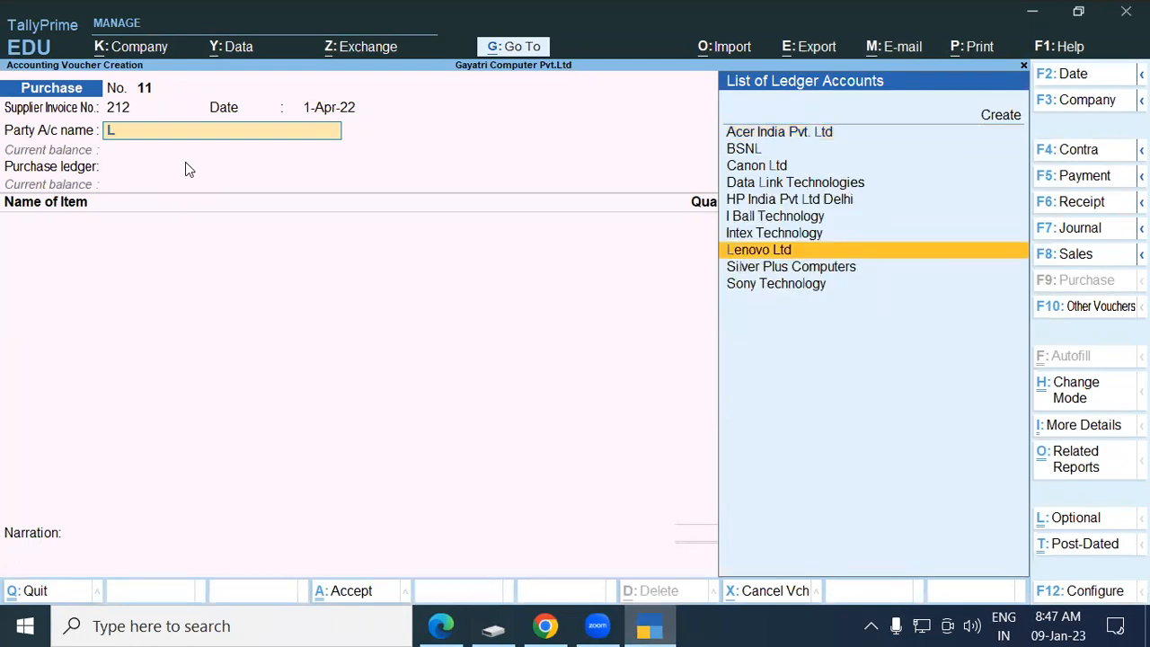
pyautogui.press('Return')
pyautogui.press('Return')
pyautogui.press('Return')
pyautogui.press('Return')
pyautogui.press('Return')
pyautogui.press('Return')
pyautogui.press('Return')
pyautogui.press('Return')
pyautogui.press('Return')
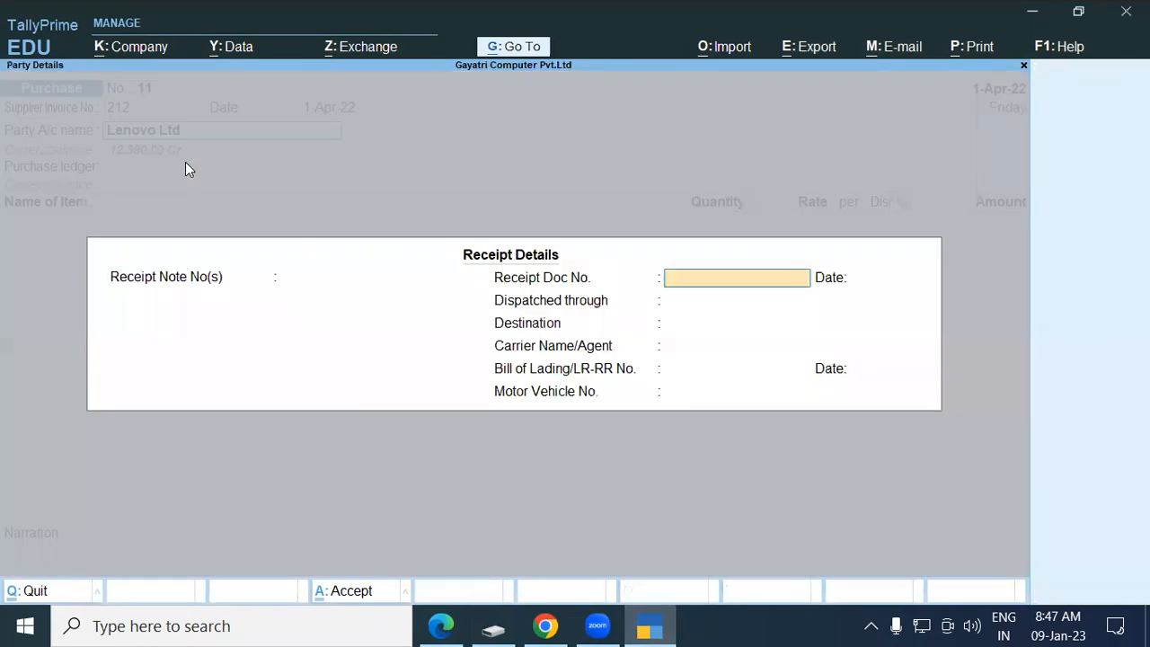
pyautogui.press('Return')
pyautogui.press('Return')
pyautogui.press('Return')
pyautogui.press('Return')
pyautogui.press('Return')
pyautogui.press('Return')
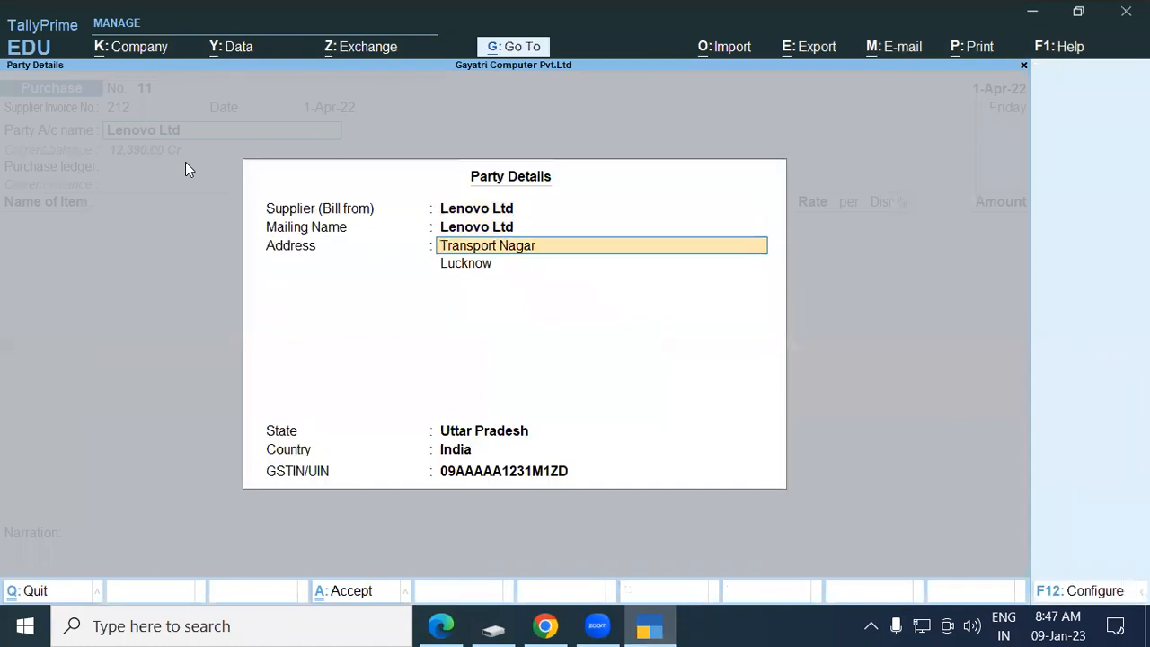
pyautogui.press('Return')
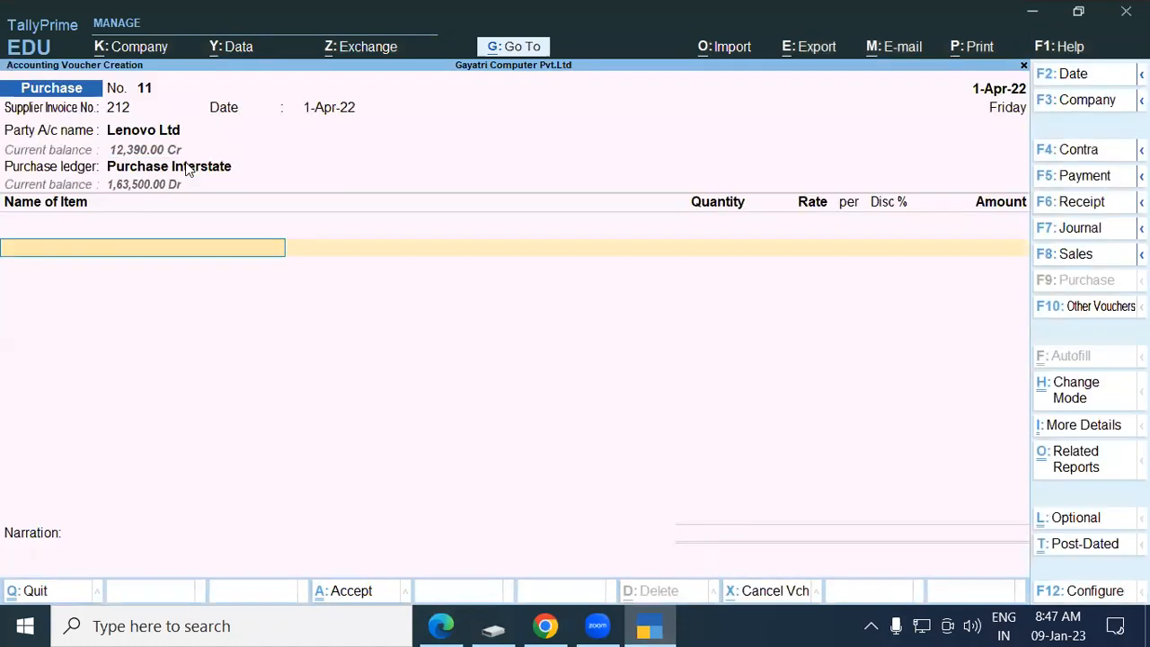
# Choose Purchase Local as the purchase ledger and begin a new stock item.
pyautogui.press('BackSpace')
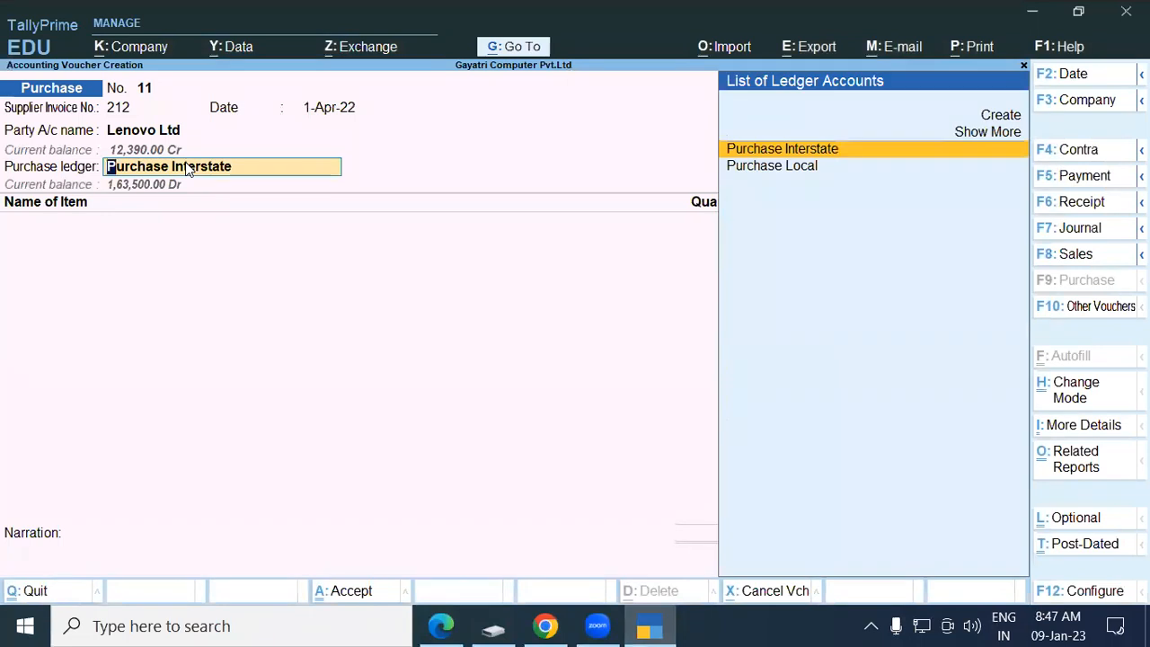
pyautogui.write('Lo')
pyautogui.press('Return')
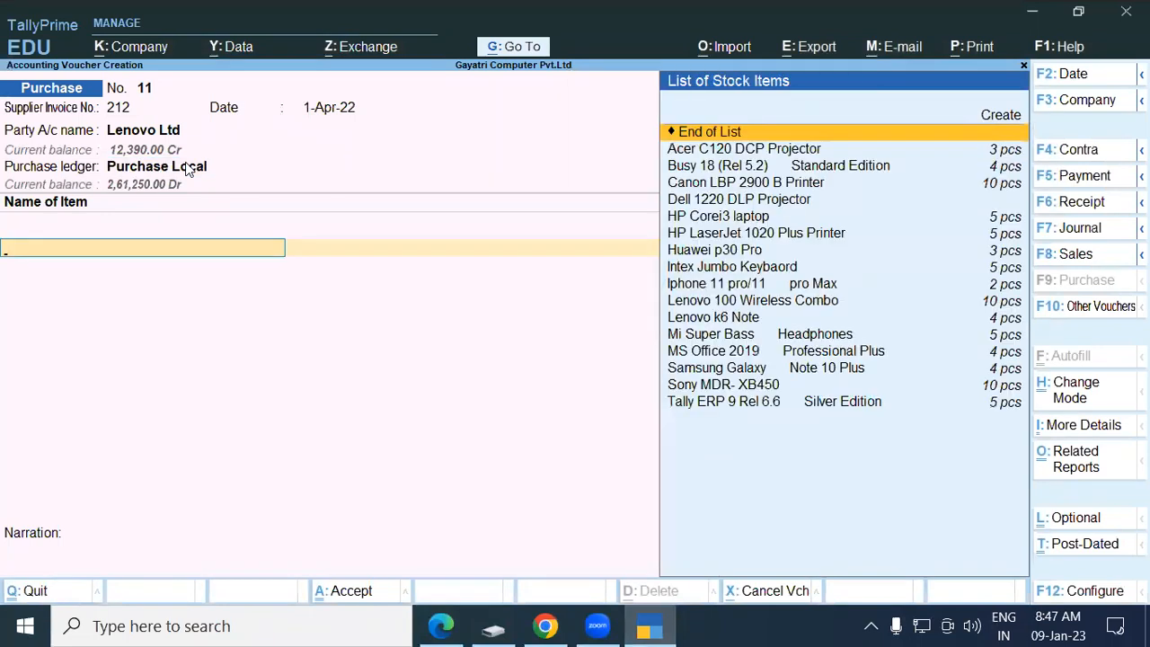
pyautogui.hotkey('alt', 'c')
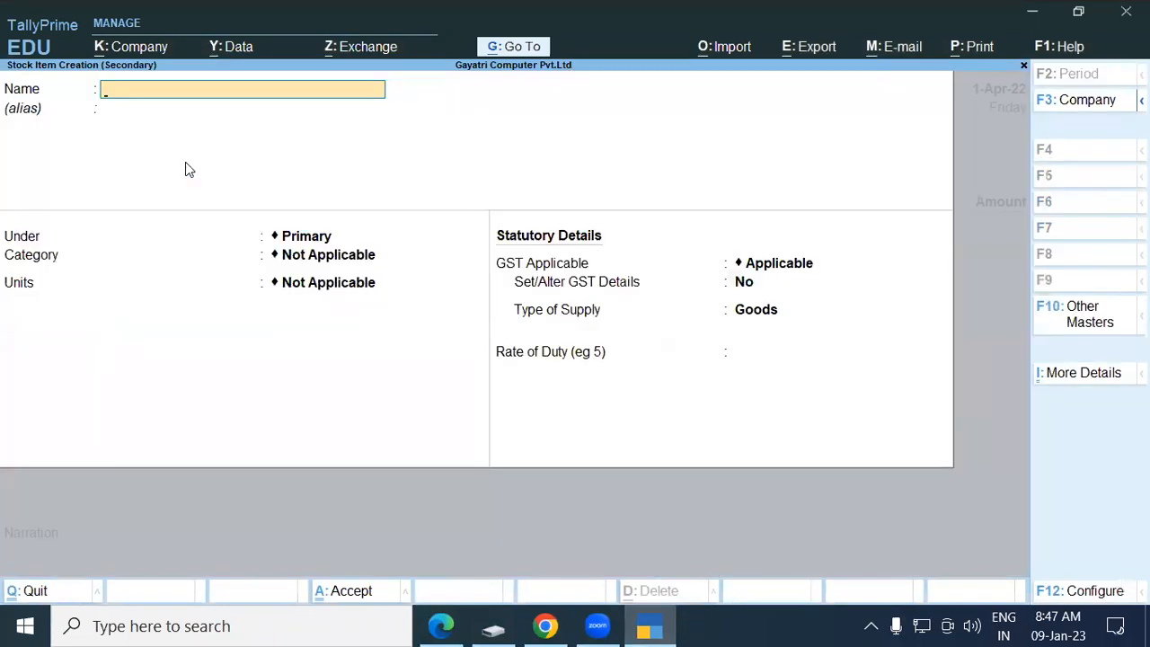
# Name the new stock item 'Lenovo G56 Desktop', copied from the exercise PDF.
pyautogui.hotkey('alt', 'Tab')
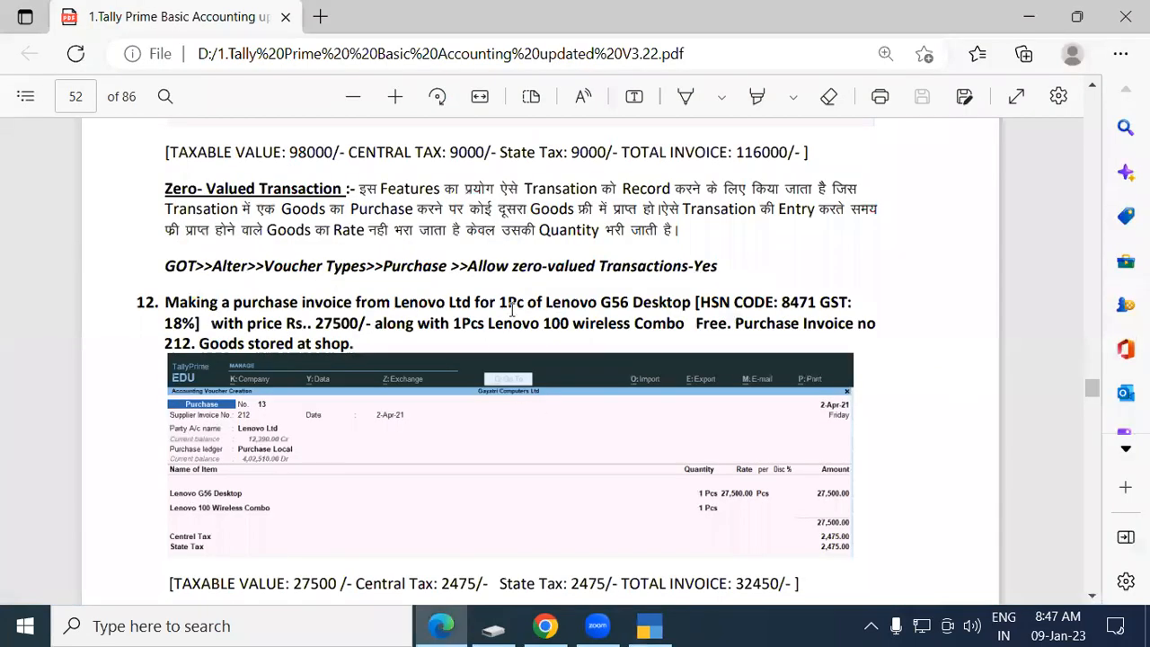
pyautogui.moveTo(546, 303); pyautogui.dragTo(692, 307)
pyautogui.hotkey('ctrl', 'c')
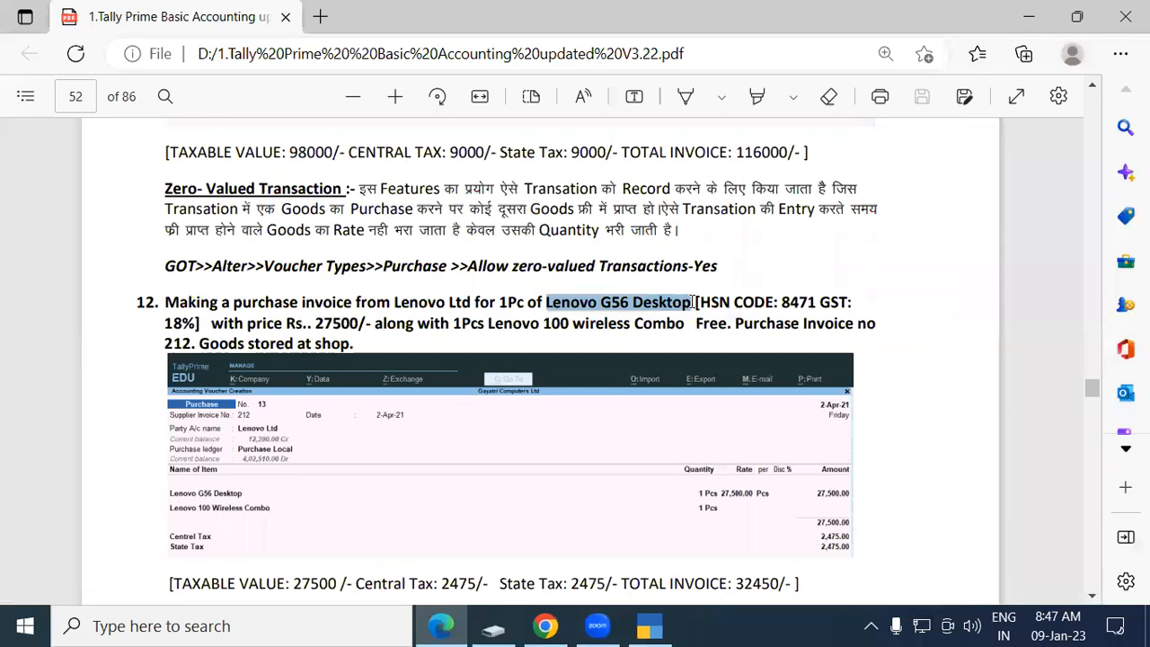
pyautogui.hotkey('alt', 'Tab')
pyautogui.hotkey('ctrl', 'v')
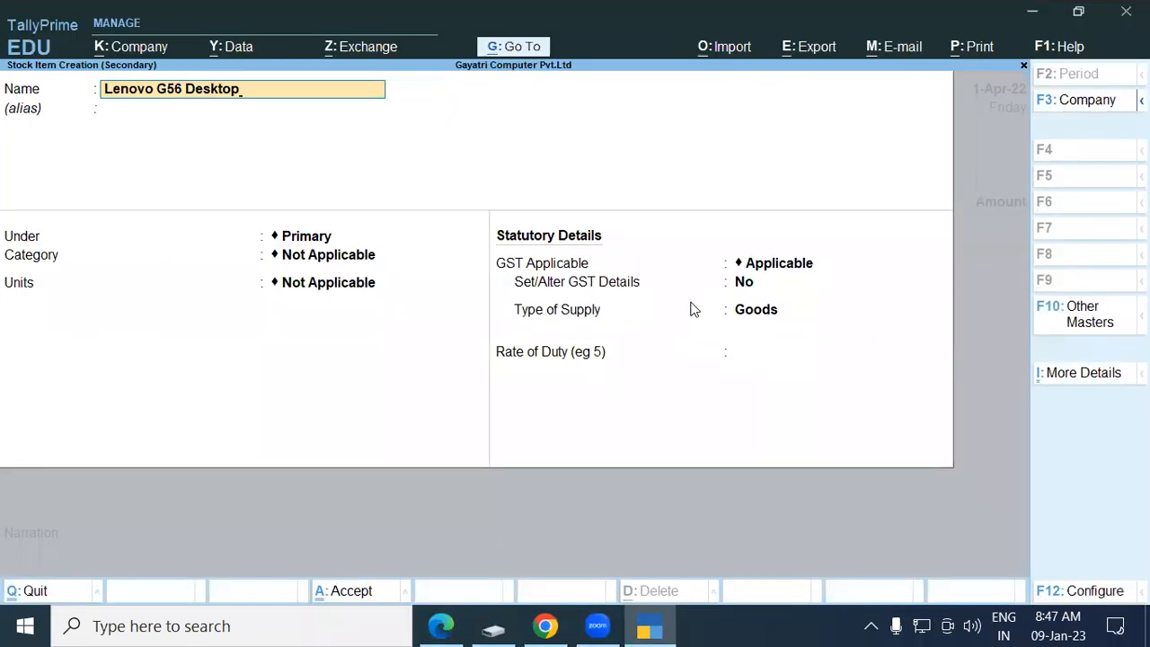
pyautogui.press('Return')
pyautogui.press('Return')
# Create stock group Desktop with GST details enabled and description Desktop.
pyautogui.hotkey('alt', 'c')
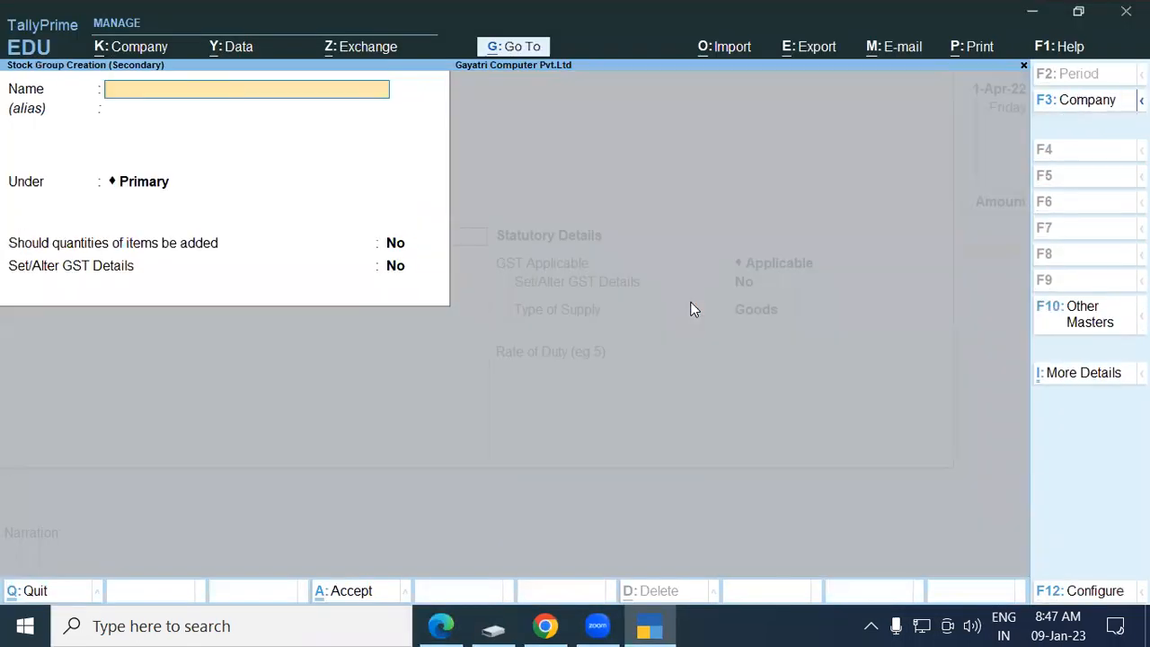
pyautogui.write('Desktop')
pyautogui.press('Return')
pyautogui.press('Return')
pyautogui.press('Return')
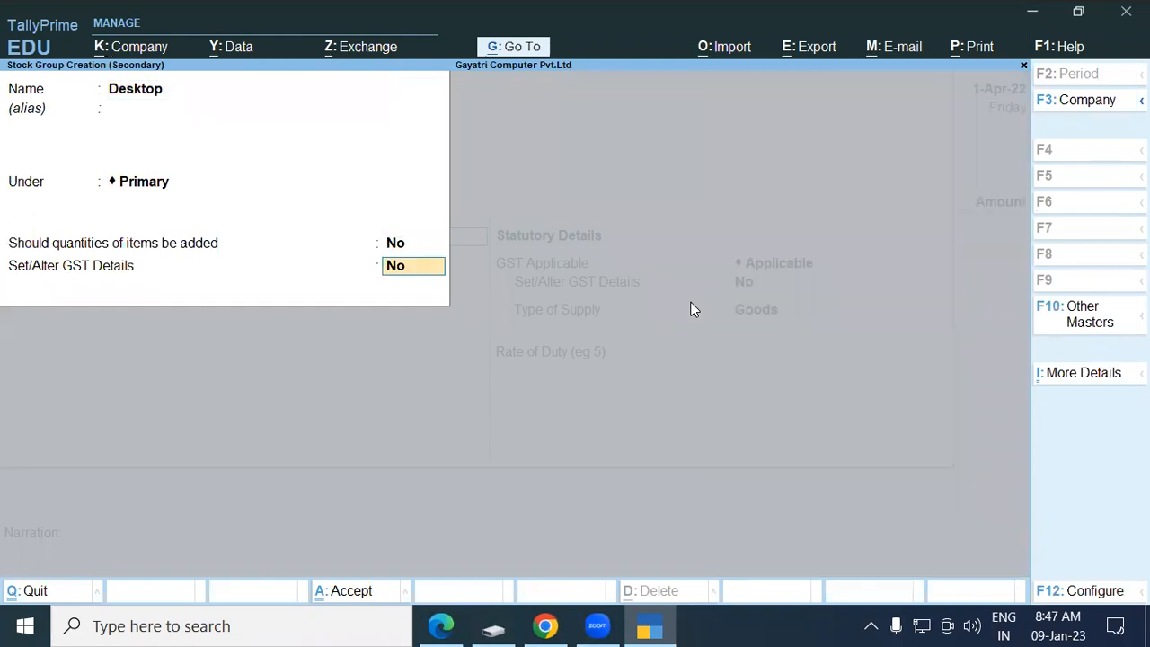
pyautogui.write('y')
pyautogui.press('Return')
pyautogui.write('Deskopt')
pyautogui.press('BackSpace')
pyautogui.press('BackSpace')
pyautogui.press('BackSpace')
pyautogui.press('BackSpace')
pyautogui.write('ktop')
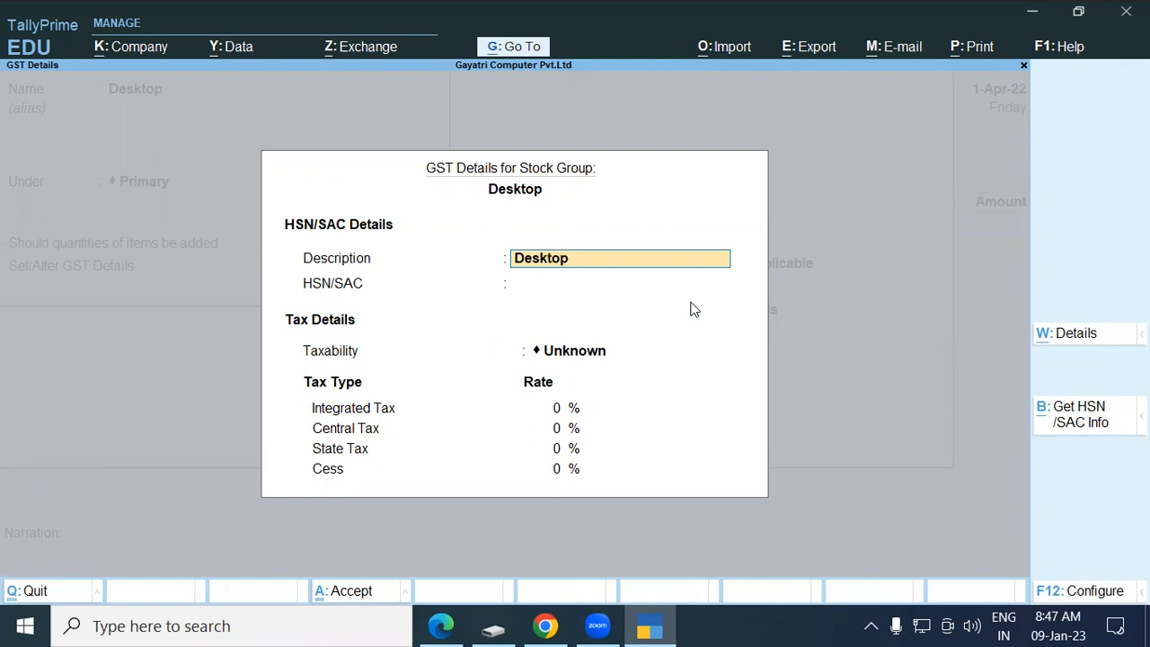
pyautogui.press('Return')
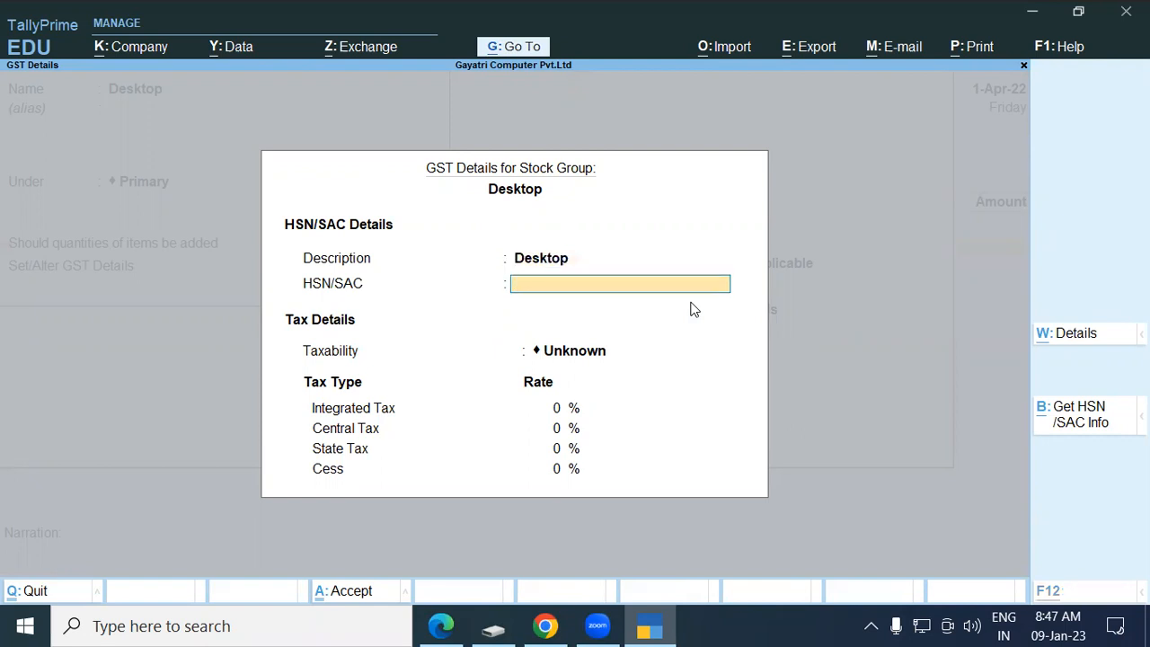
# Give the Desktop group HSN 8471, Taxable status and 18% integrated tax.
pyautogui.hotkey('alt', 'Tab')
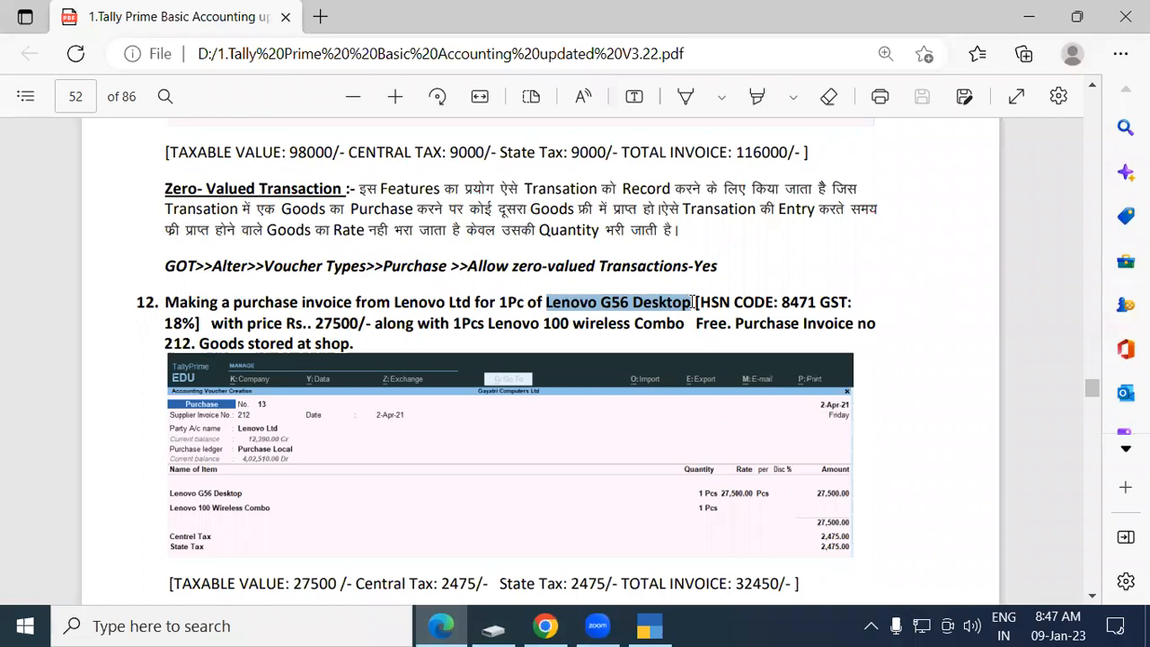
pyautogui.hotkey('alt', 'Tab')
pyautogui.write('8471')
pyautogui.press('Return')
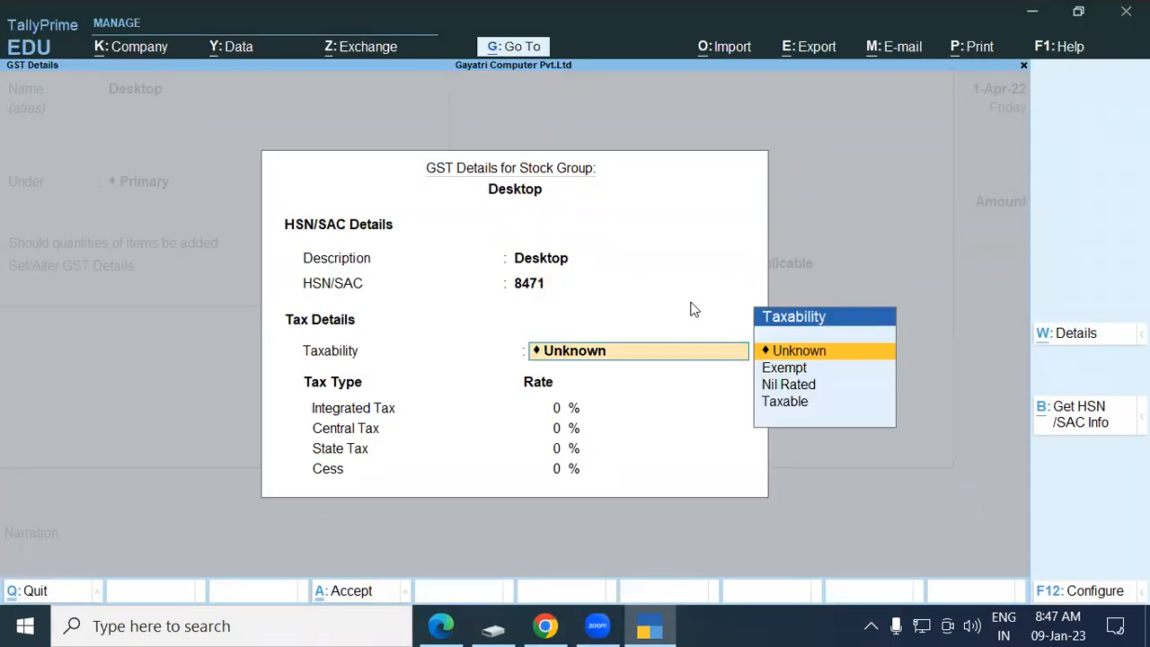
pyautogui.write('T')
pyautogui.press('Return')
pyautogui.write('18')
pyautogui.press('Return')
pyautogui.press('Return')
pyautogui.press('Return')
pyautogui.press('Return')
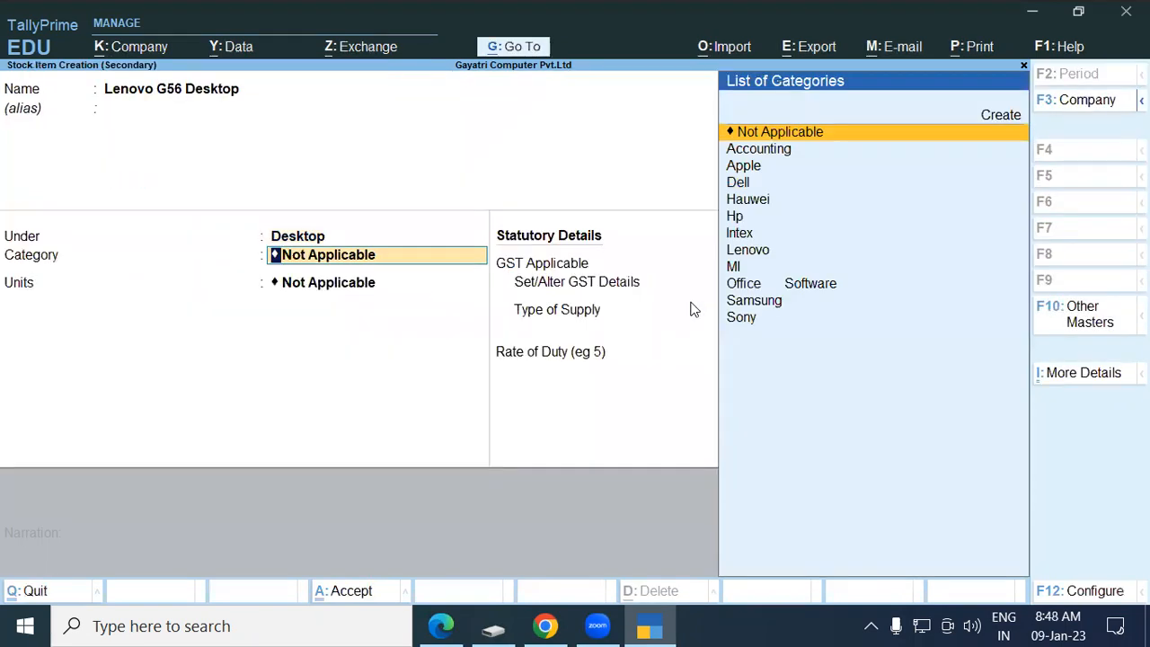
# Set the item's category to Lenovo and unit to pcs, then save the item.
pyautogui.write('Le')
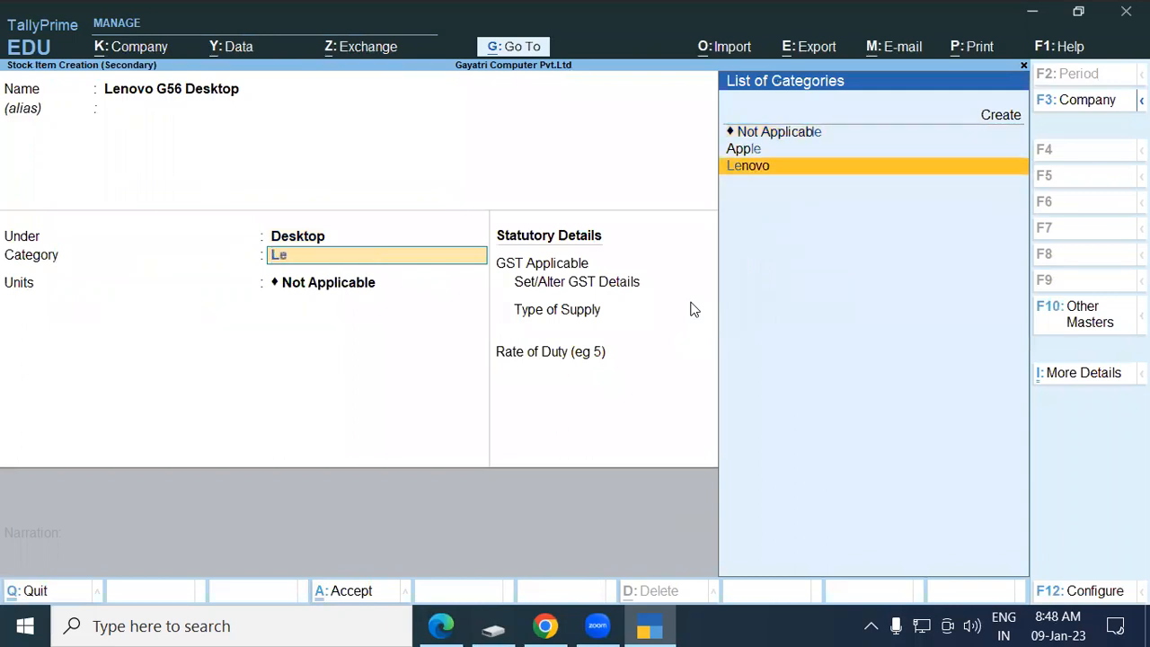
pyautogui.press('Return')
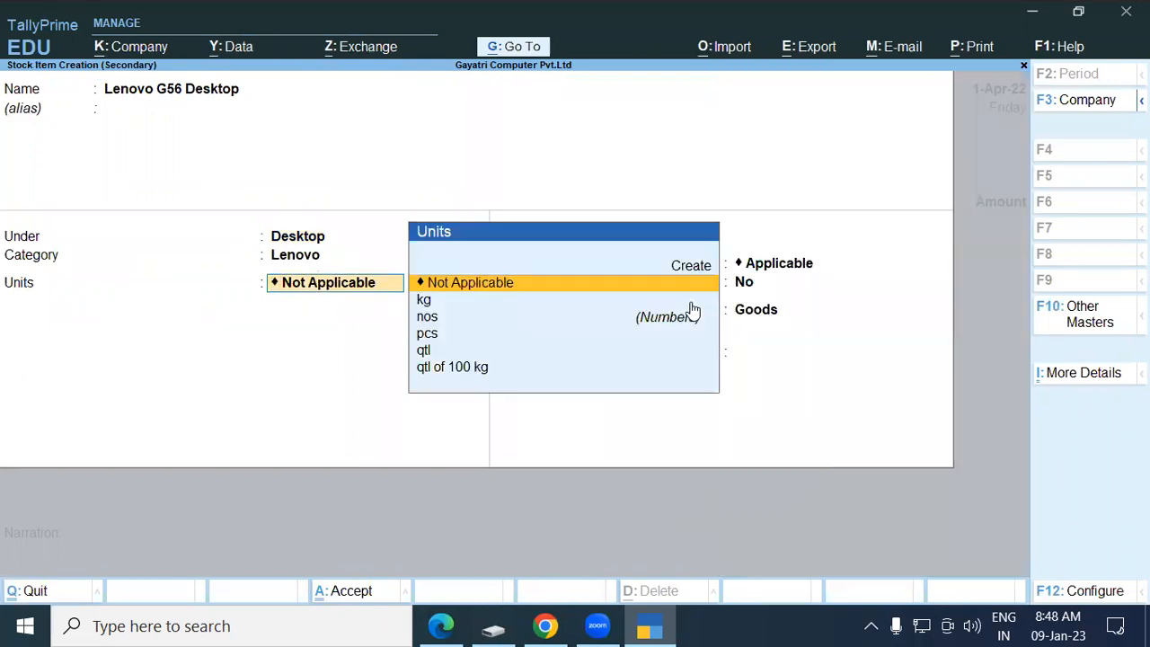
pyautogui.write('pcs')
pyautogui.press('Return')
pyautogui.press('Return')
pyautogui.press('Return')
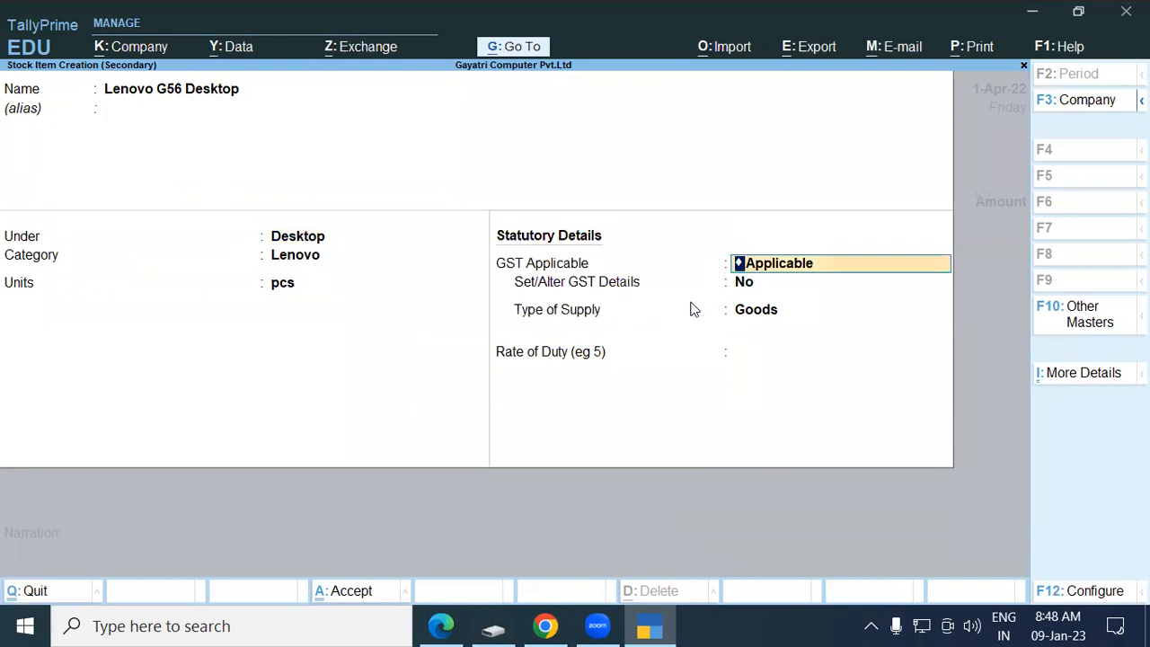
pyautogui.press('Return')
pyautogui.press('Return')
pyautogui.press('Return')
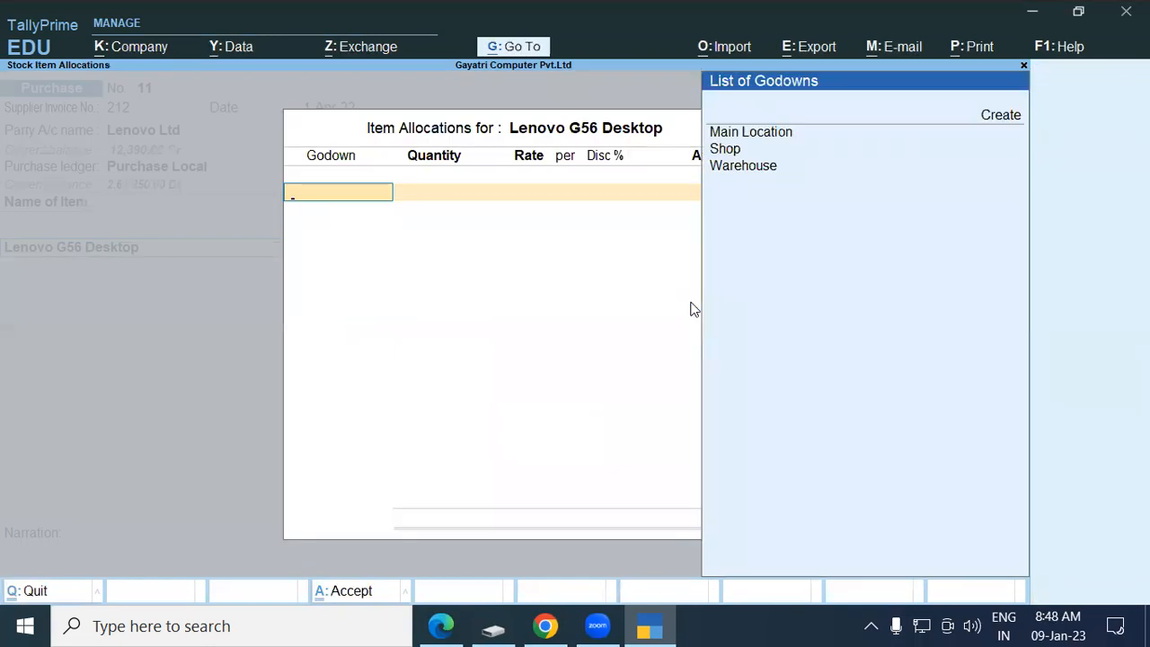
# Allocate 1 pcs to the Shop godown at a rate of 27,500.00.
pyautogui.press('Down')
pyautogui.press('Down')
pyautogui.press('Return')
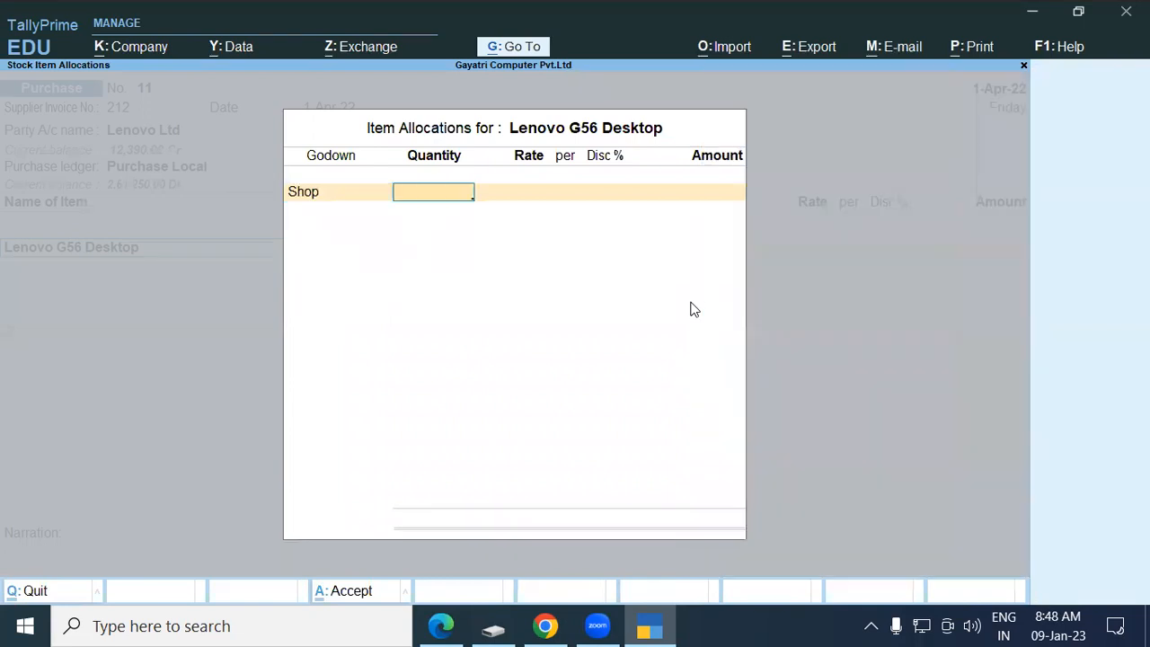
pyautogui.write('1')
pyautogui.press('Return')
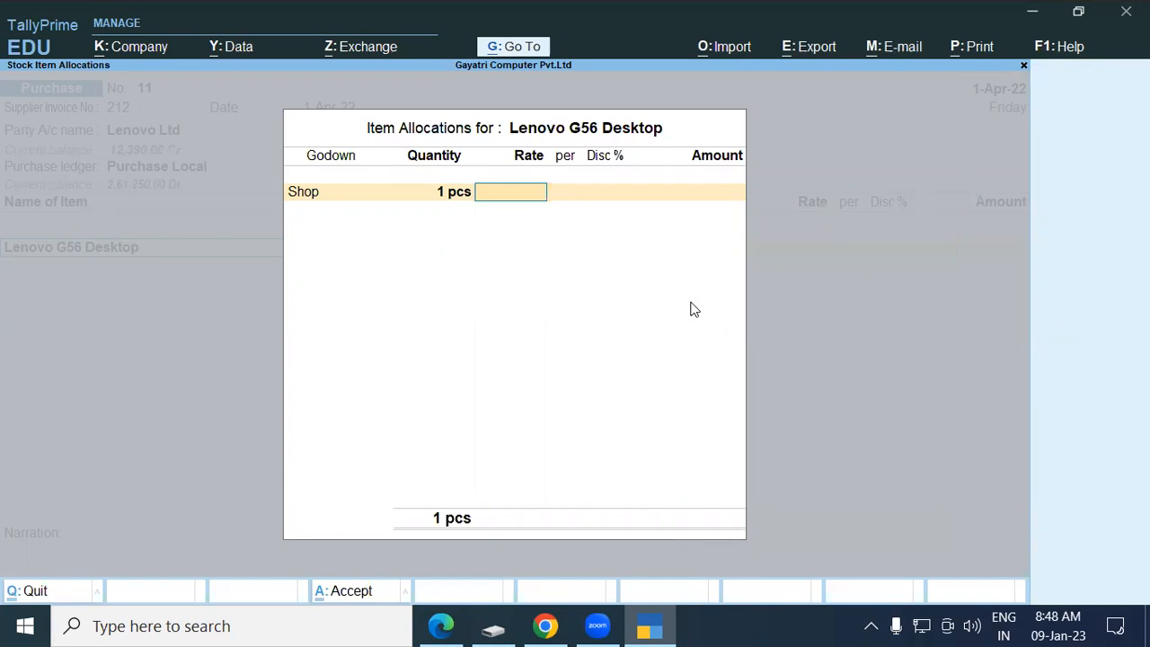
pyautogui.hotkey('alt', 'Tab')
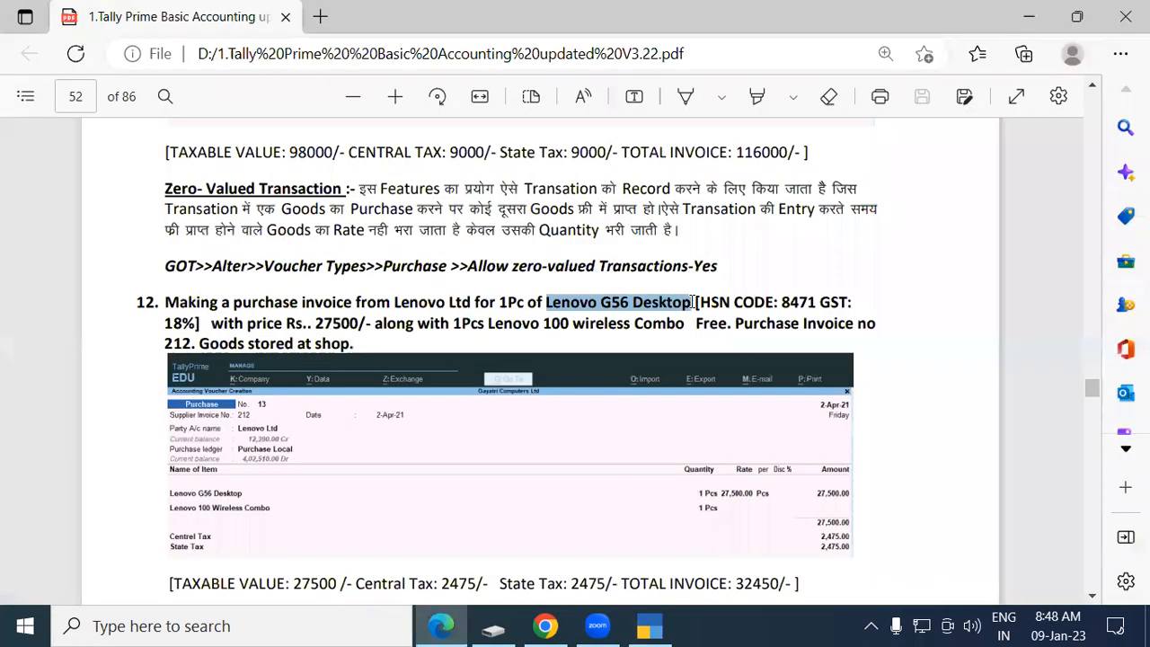
pyautogui.hotkey('alt', 'Tab')
pyautogui.write('24')
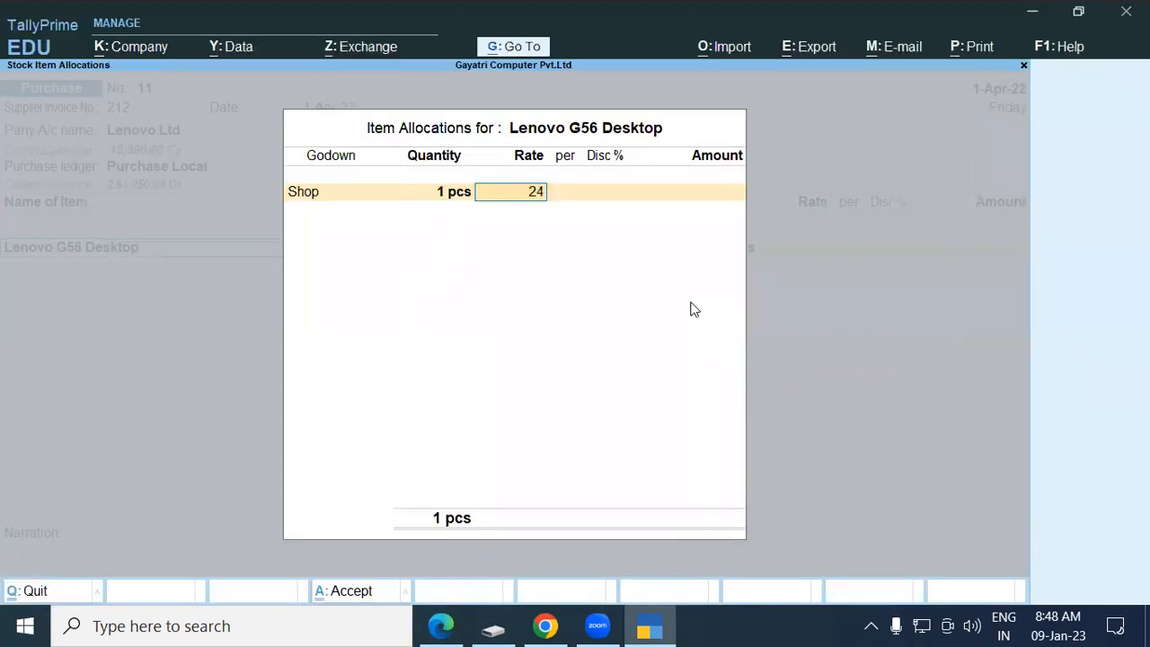
pyautogui.press('BackSpace')
pyautogui.write('7500')
pyautogui.press('Return')
pyautogui.press('Return')
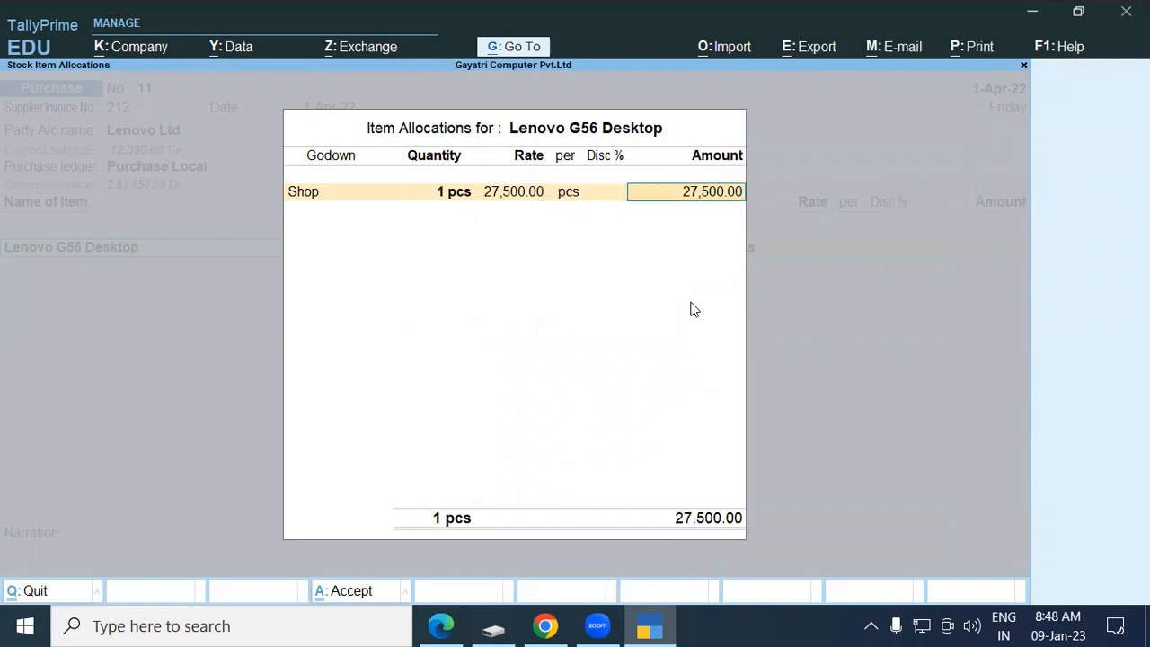
pyautogui.press('Return')
pyautogui.press('Return')
pyautogui.press('Return')
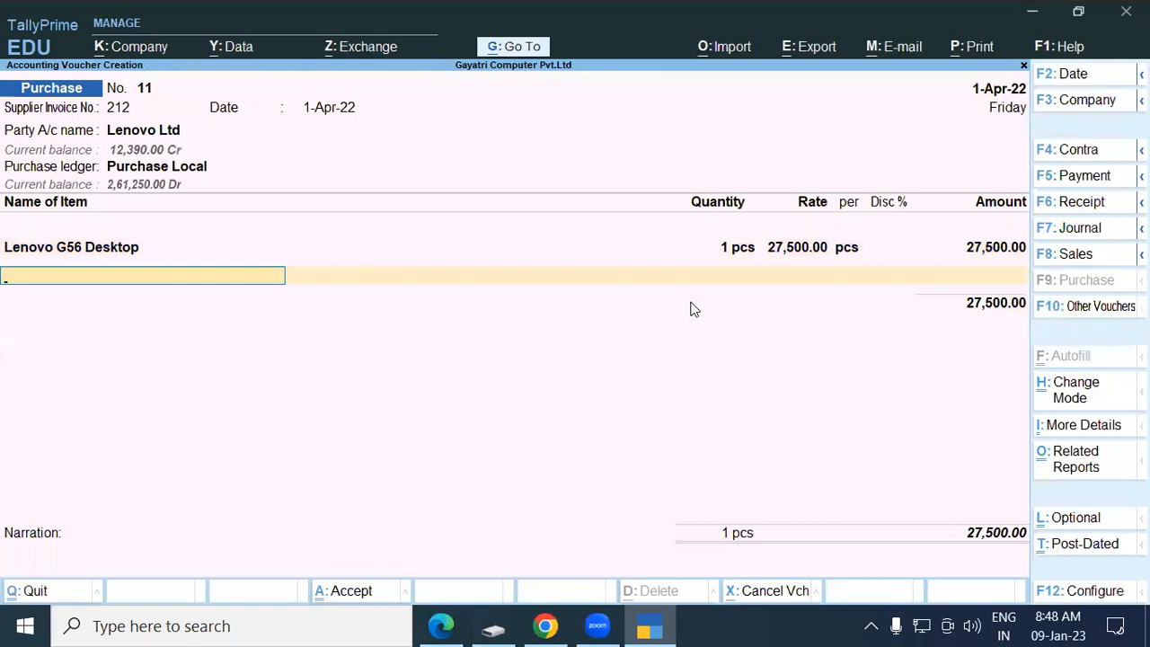
# Add Lenovo 100 Wireless Combo from the Shop godown, 1 pcs at rate 0.
pyautogui.write('Len')
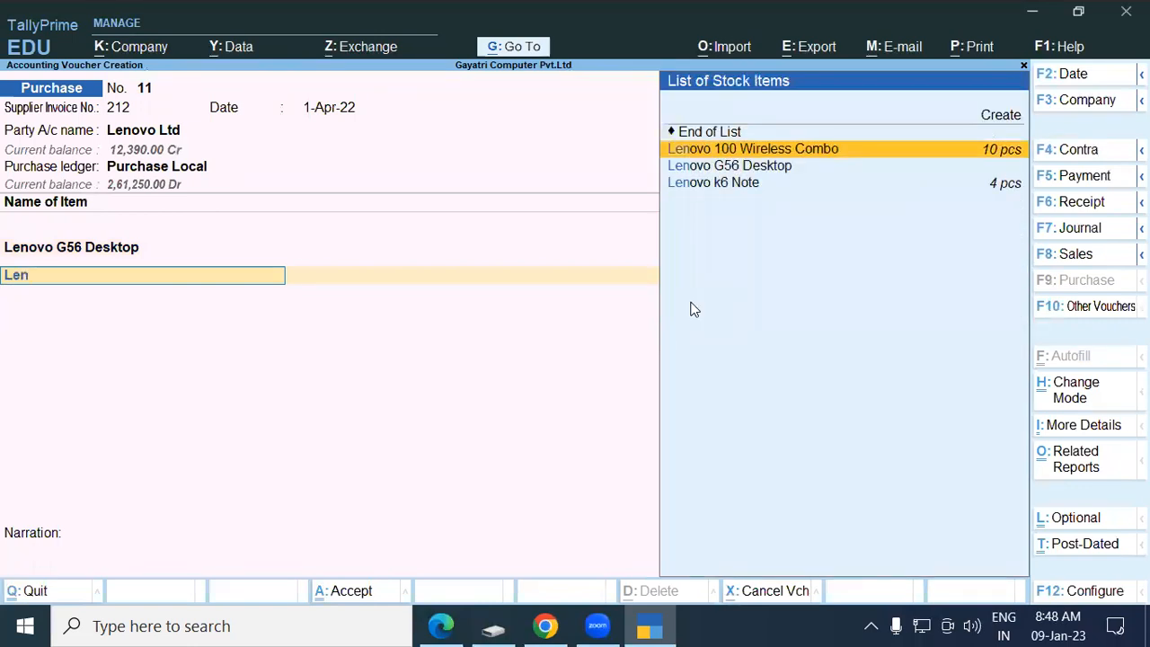
pyautogui.press('Return')
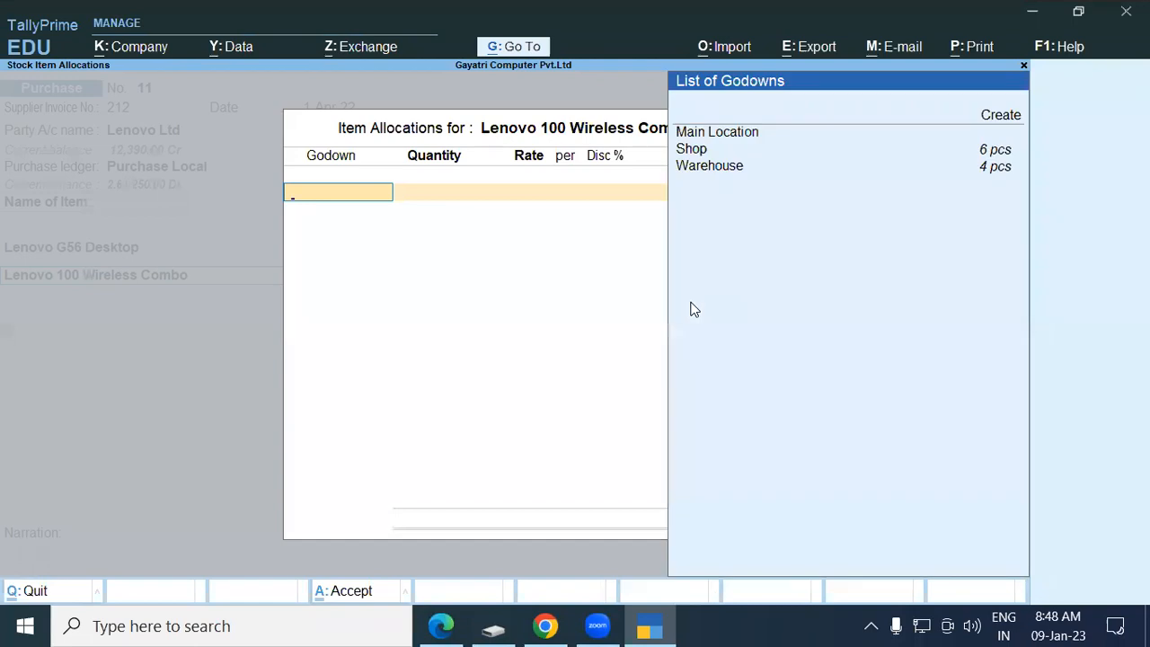
pyautogui.press('Down')
pyautogui.press('Down')
pyautogui.press('Return')
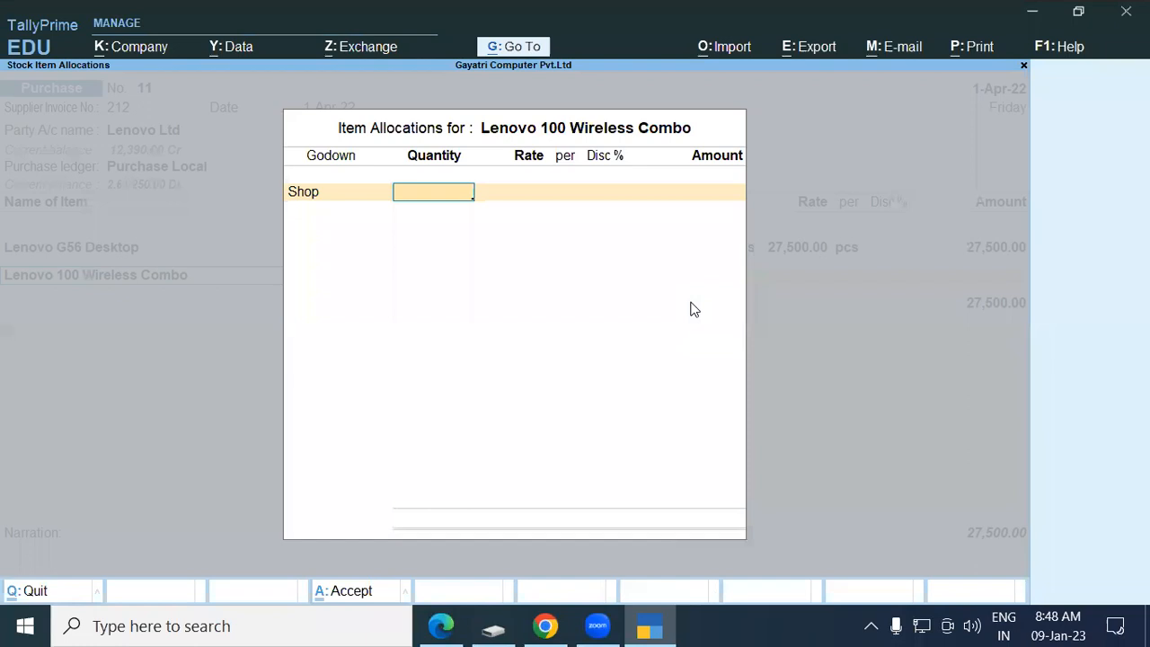
pyautogui.write('1')
pyautogui.press('Return')
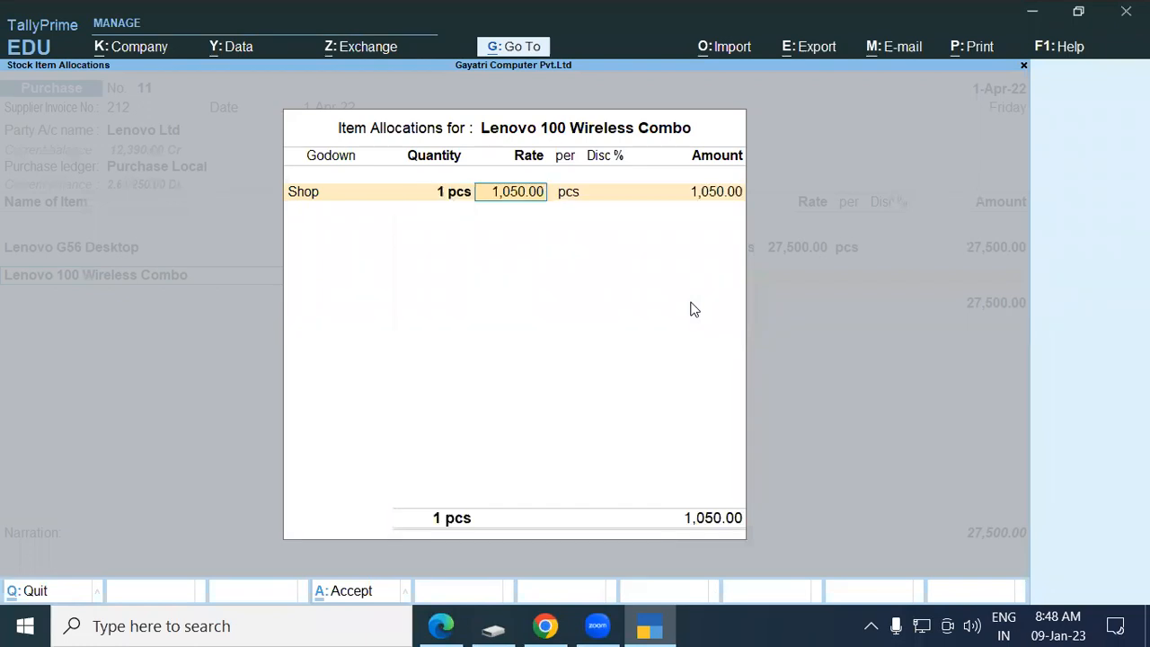
pyautogui.write('0')
pyautogui.press('Return')
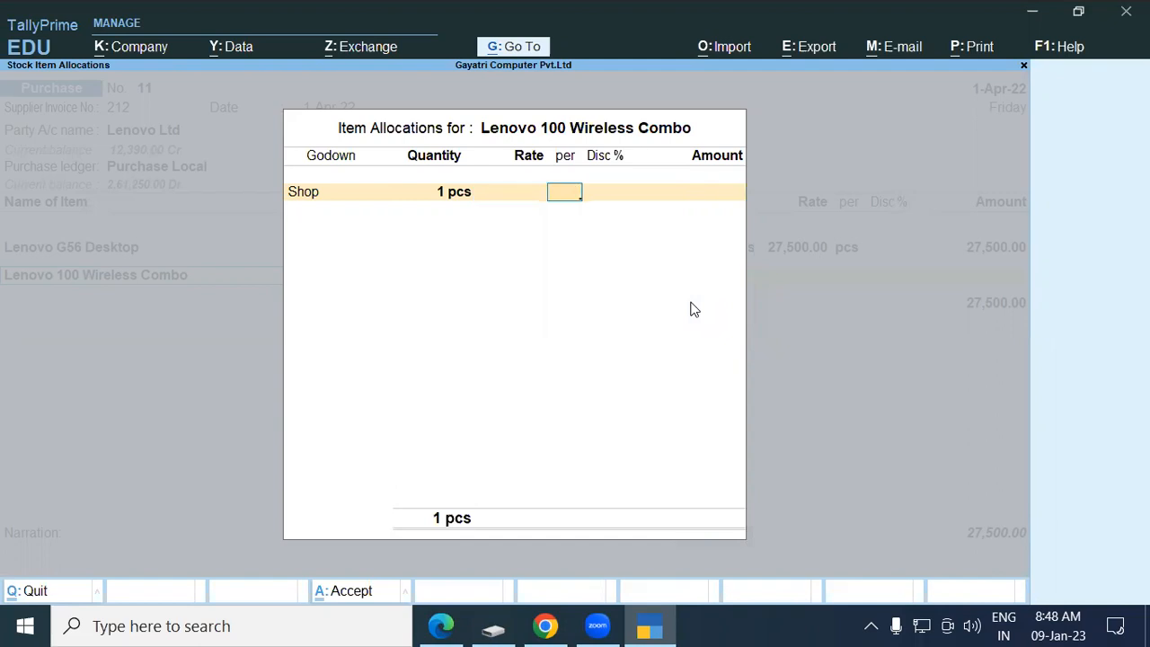
pyautogui.press('Return')
pyautogui.press('Return')
pyautogui.press('Return')
pyautogui.press('Return')
pyautogui.press('Return')
# Add the Central Tax and State Tax ledgers, 2,475.00 each.
pyautogui.write('Cen')
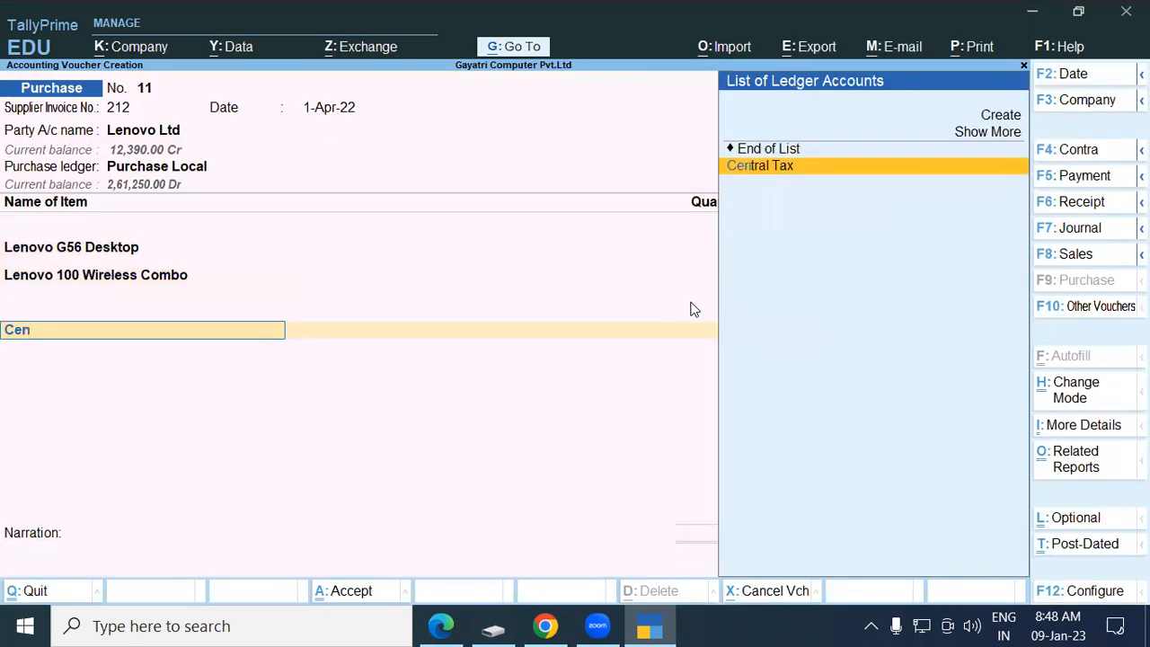
pyautogui.press('Return')
pyautogui.write('Sta')
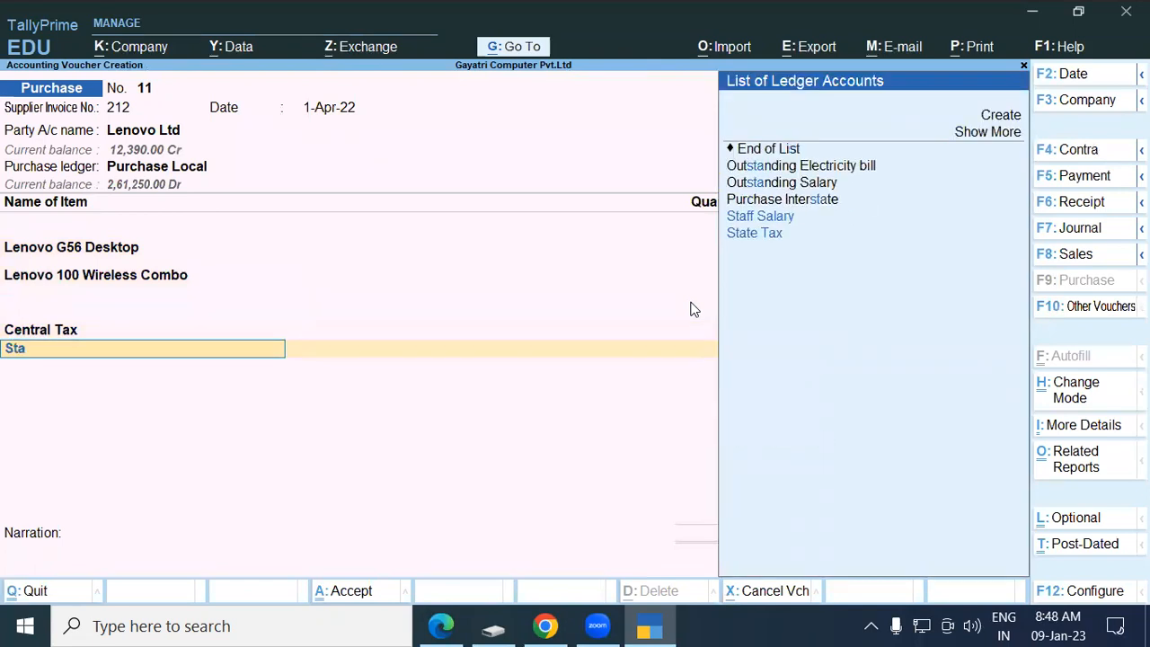
pyautogui.press('Down')
pyautogui.press('Return')
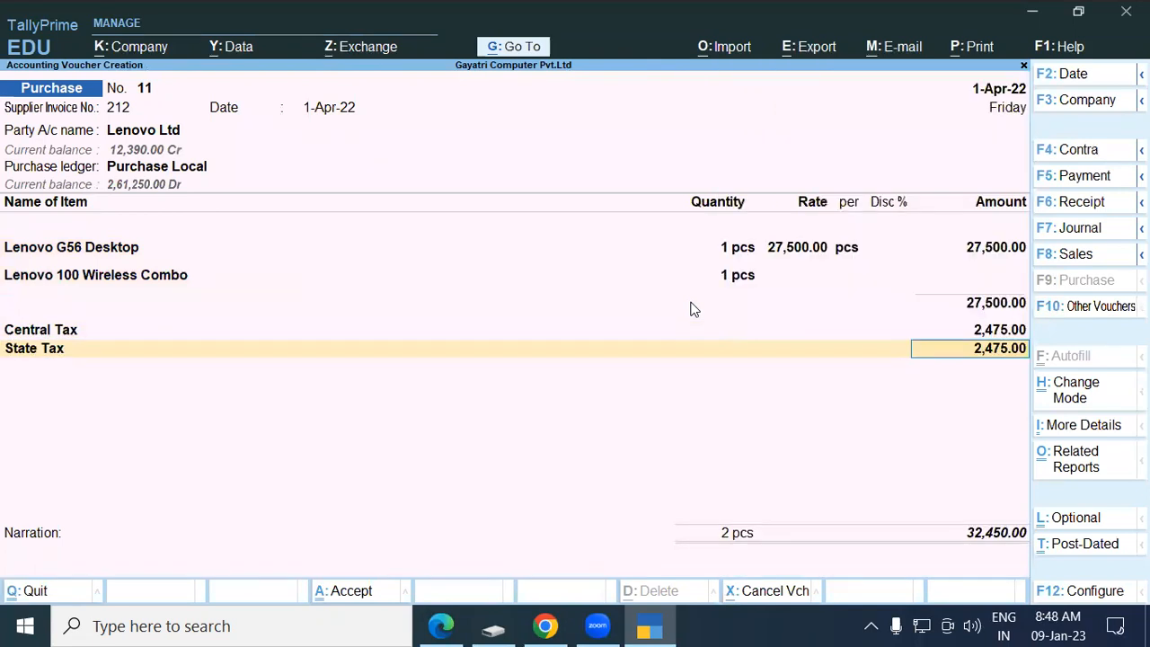
# Record bill reference 212 and save purchase voucher 11, totalling 32,450.
pyautogui.press('Return')
pyautogui.press('Return')
pyautogui.press('Return')
pyautogui.press('Return')
pyautogui.press('Return')
pyautogui.press('Return')
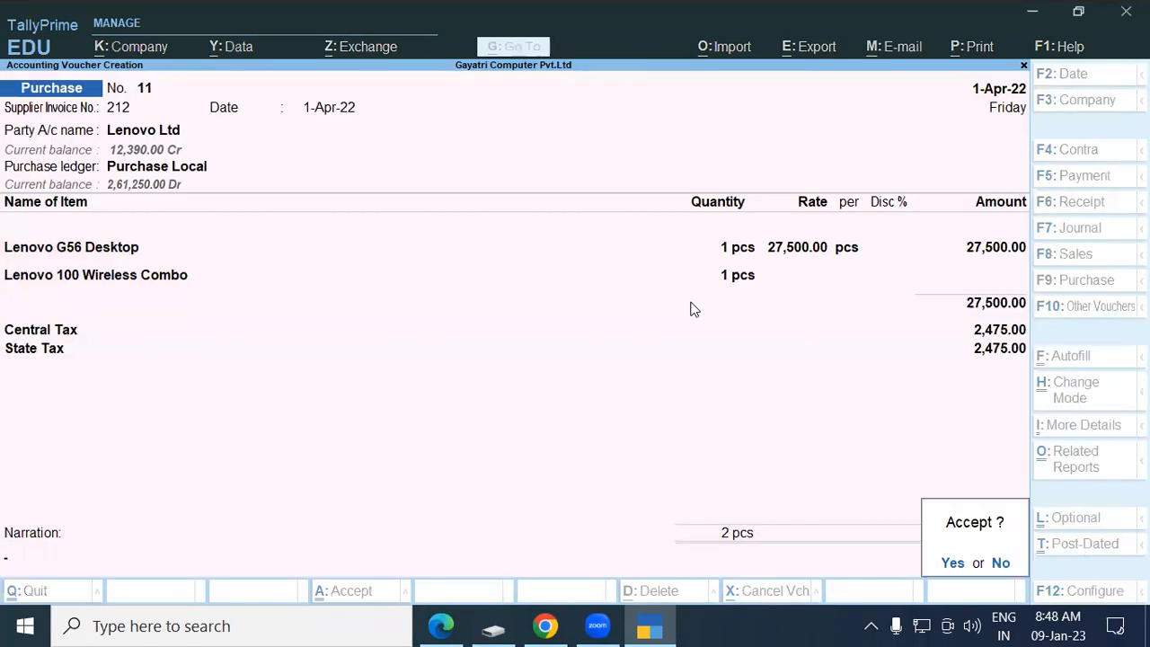
pyautogui.press('Return')
pyautogui.press('Escape')
# Filter the Day Book to Purchase vouchers and inspect Lenovo Ltd voucher 11 for 32,450.00.
pyautogui.press('Return')
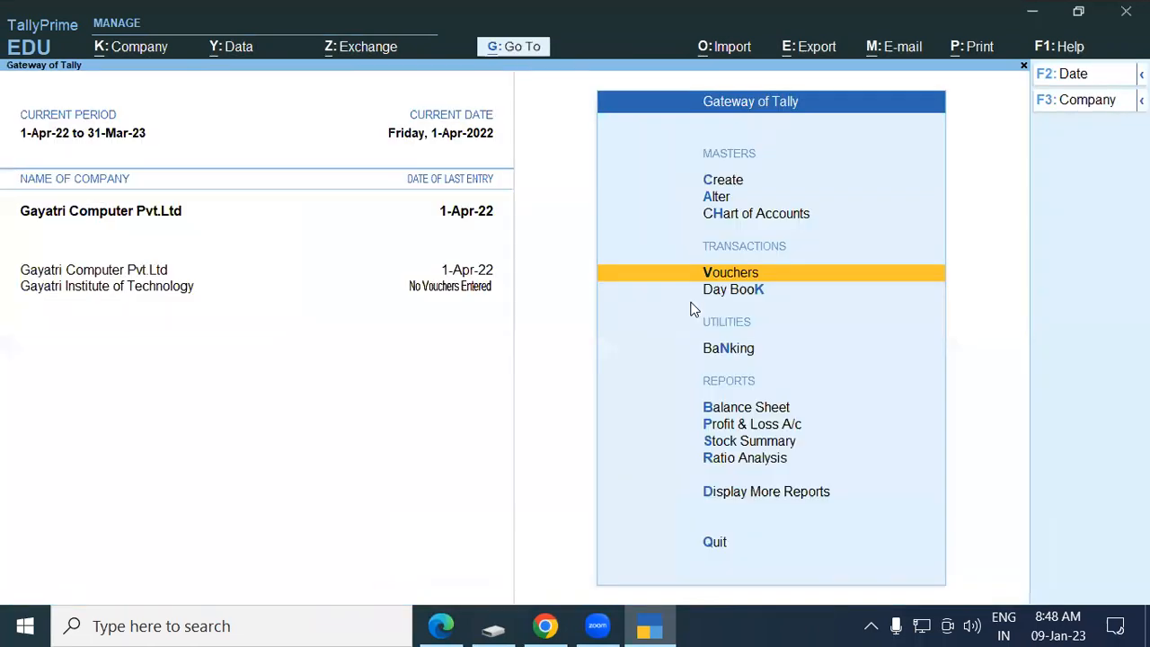
pyautogui.press('Down')
pyautogui.press('Return')
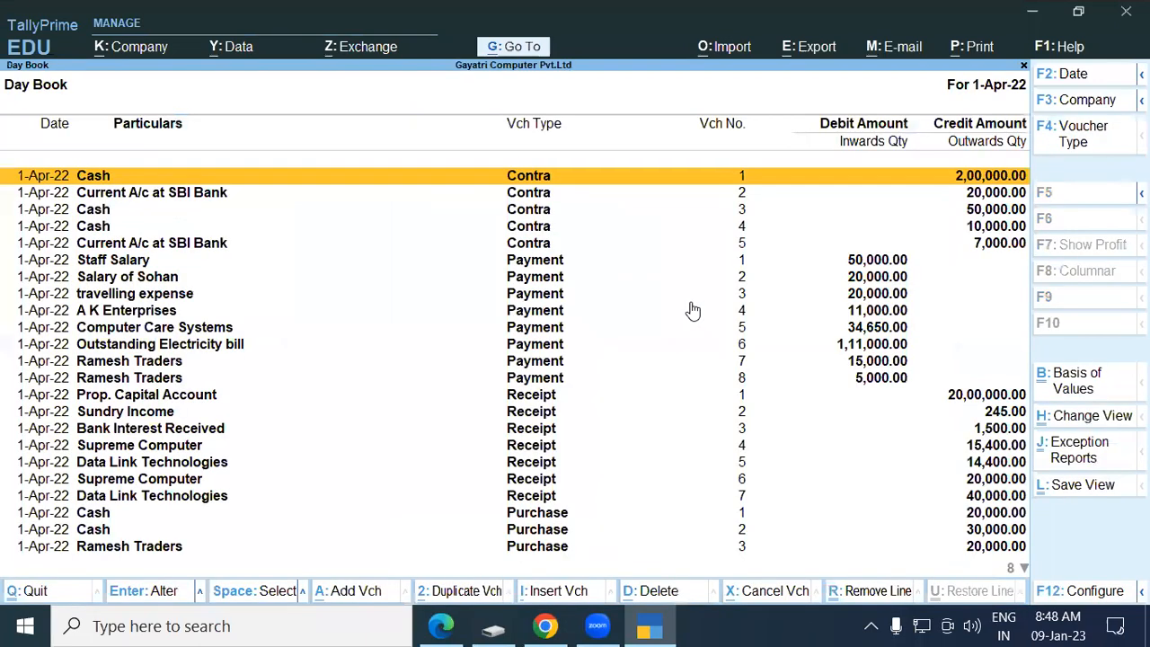
pyautogui.press('Down')
pyautogui.press('Down')
pyautogui.press('Down')
pyautogui.press('Down')
pyautogui.press('Down')
pyautogui.press('Down')
pyautogui.press('Down')
pyautogui.press('Down')
pyautogui.press('Down')
pyautogui.press('Down')
pyautogui.press('Down')
pyautogui.press('Down')
pyautogui.press('Down')
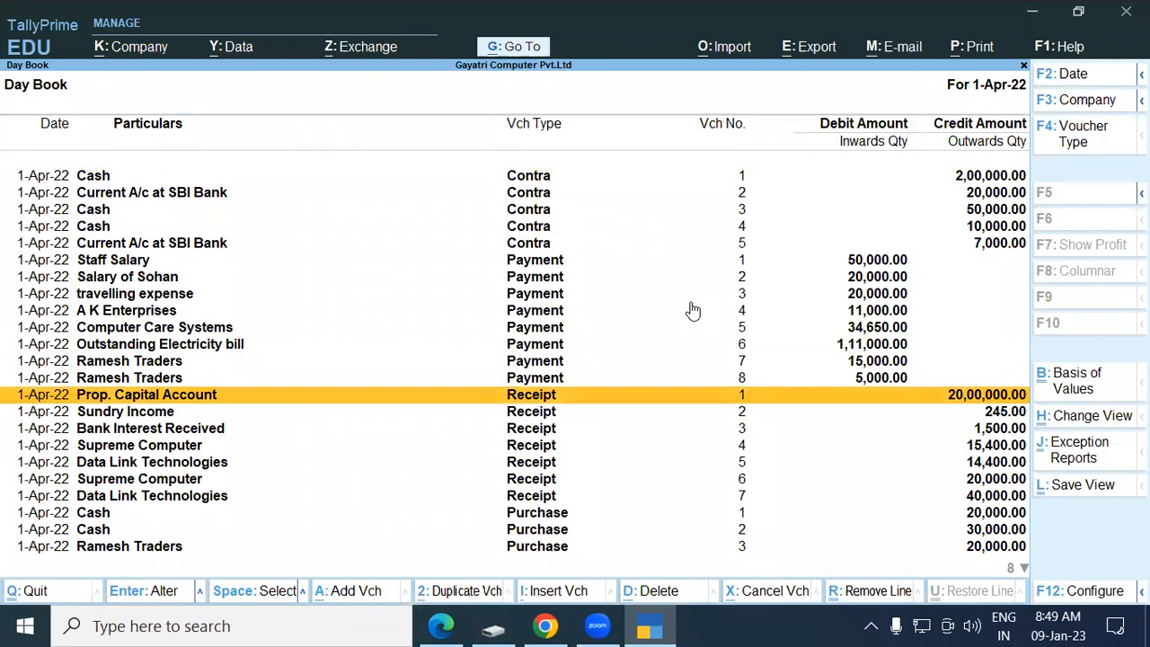
pyautogui.press('F4')
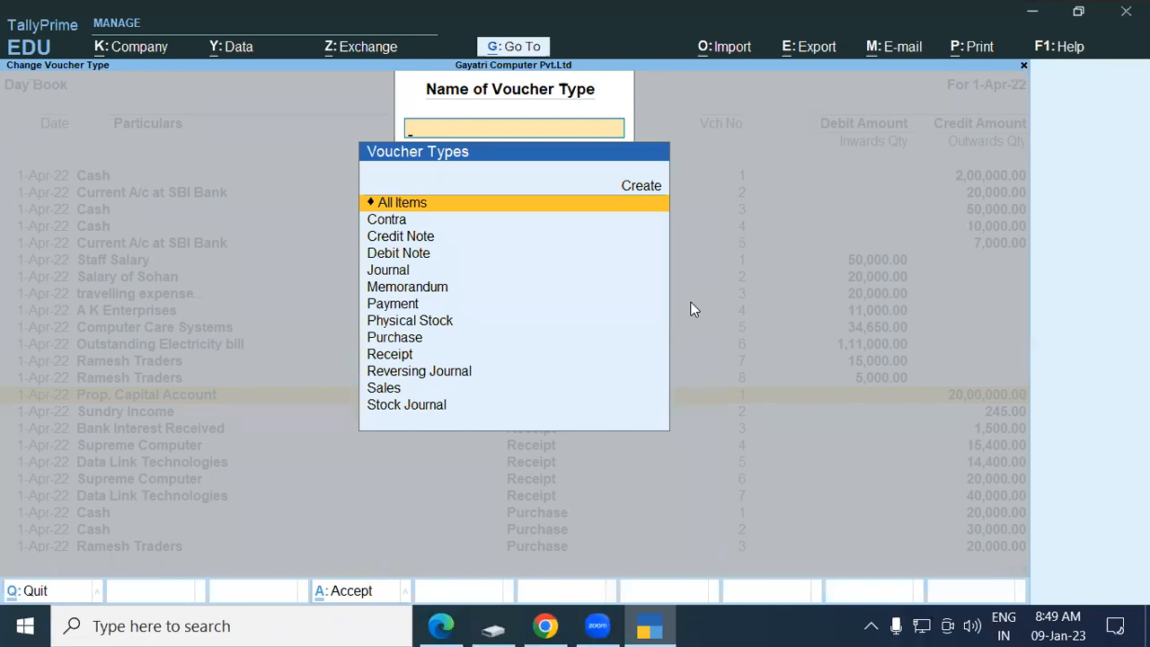
pyautogui.write('Pu')
pyautogui.press('Return')
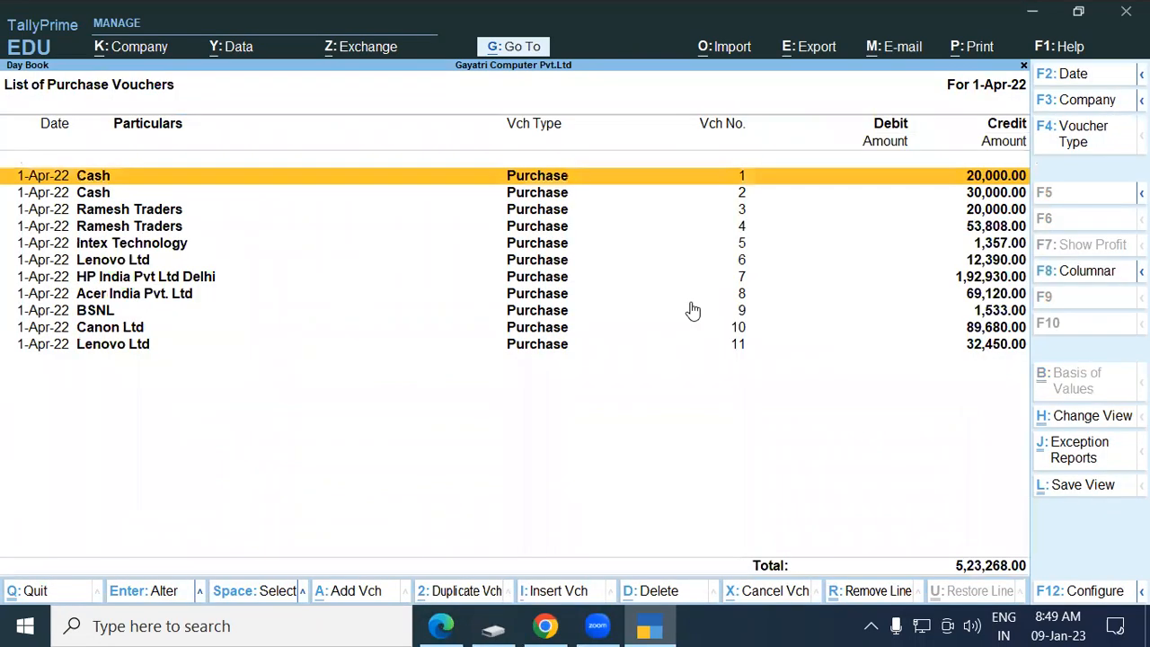
pyautogui.press('Down')
pyautogui.press('Down')
pyautogui.press('Down')
pyautogui.press('Down')
pyautogui.press('Down')
pyautogui.press('Down')
pyautogui.press('Down')
pyautogui.press('Down')
pyautogui.press('Down')
pyautogui.press('Down')
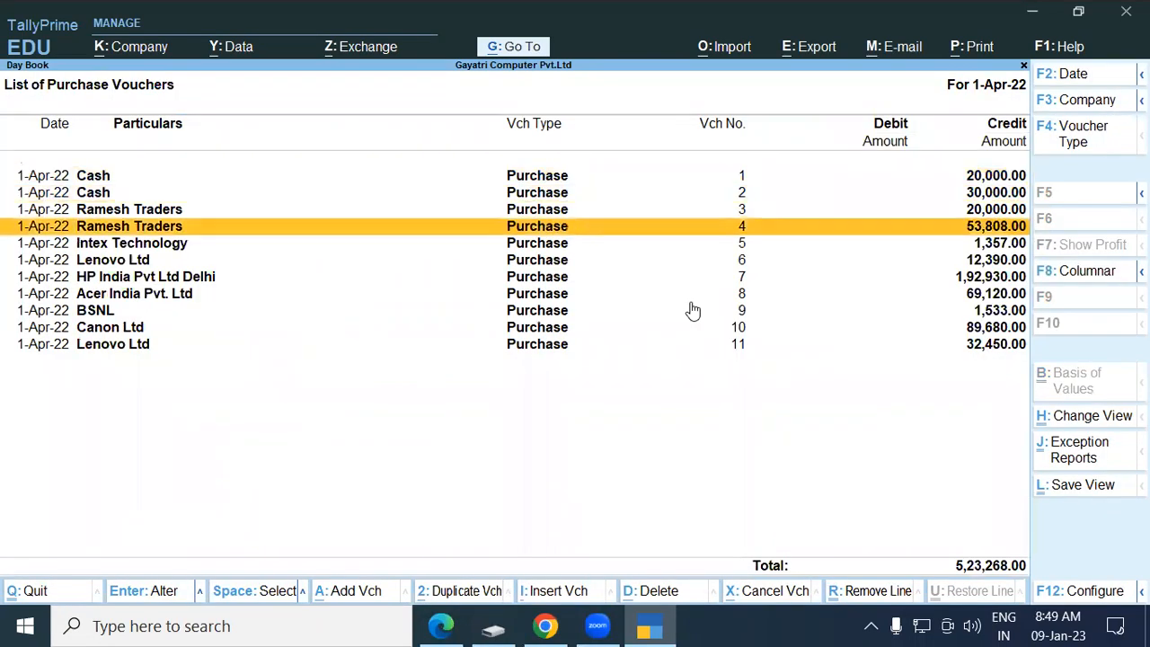
pyautogui.press('Return')
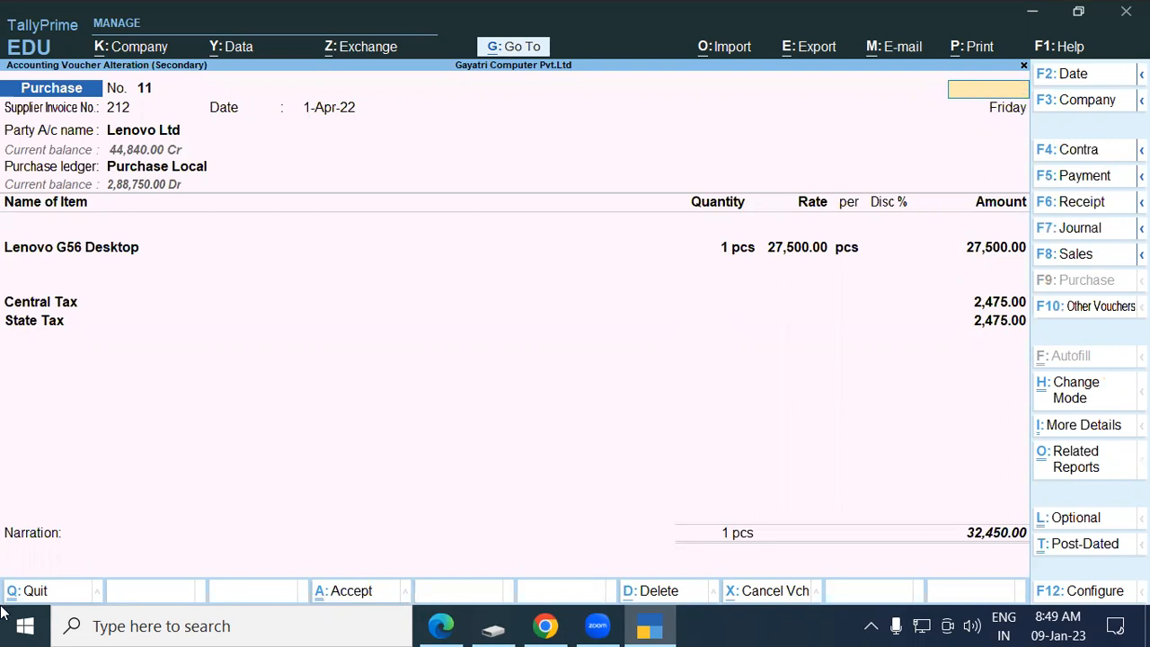
pyautogui.press('Escape')
# Leave the purchase list and open the Purchase voucher type for alteration.
pyautogui.press('y')
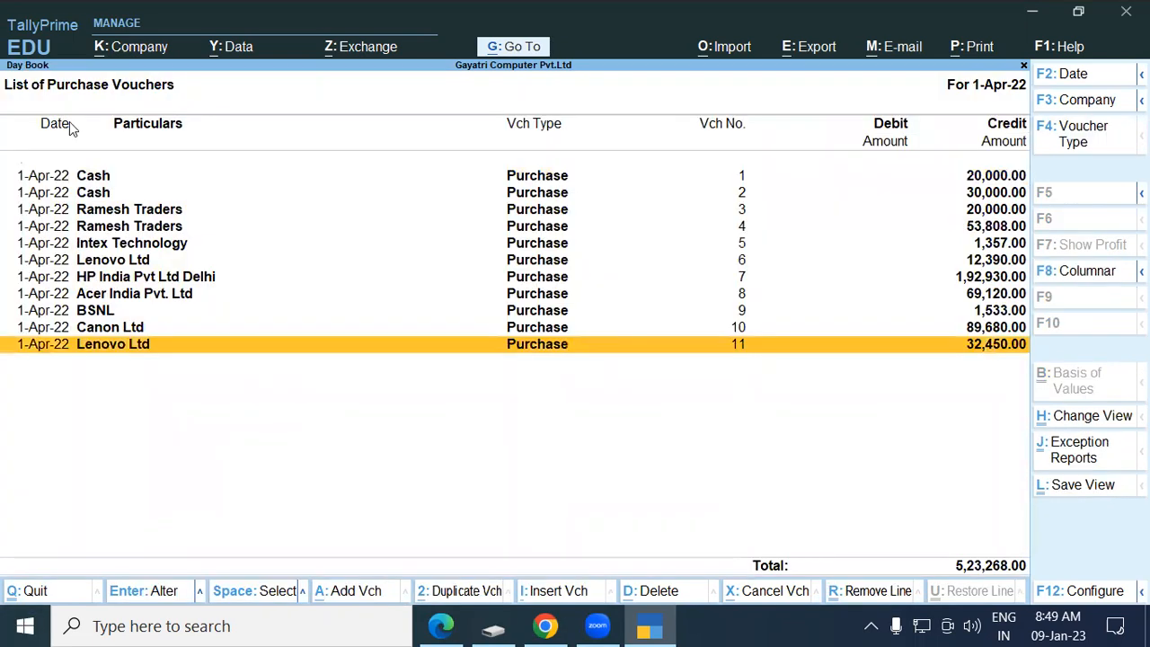
pyautogui.press('Escape')
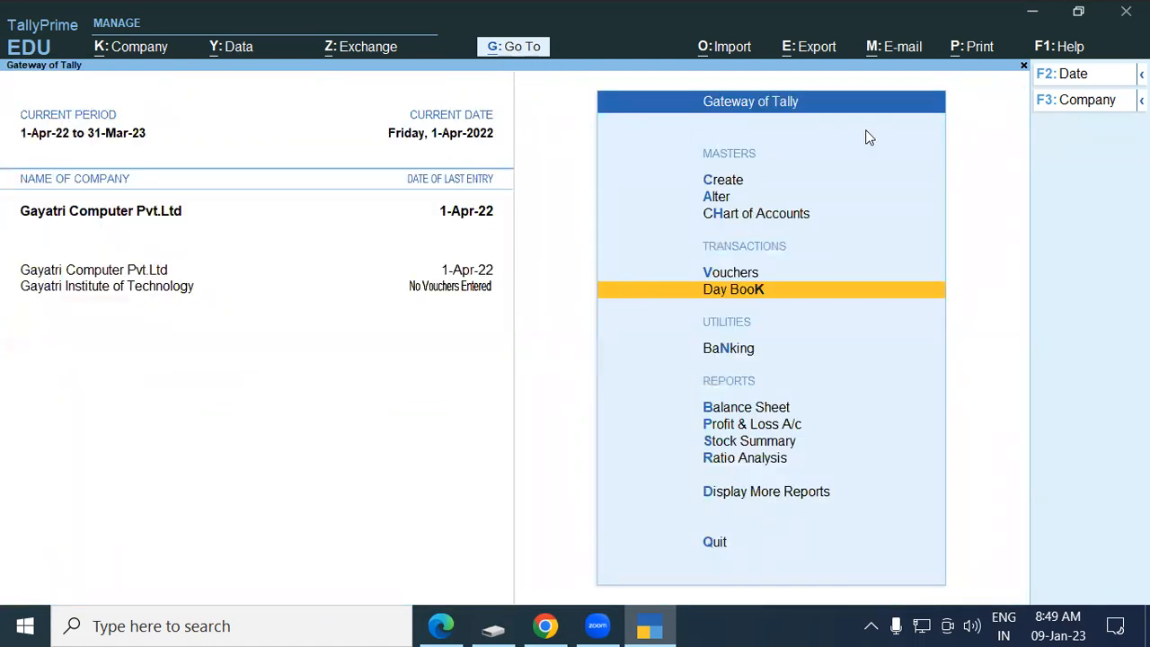
pyautogui.press('Up')
pyautogui.press('Up')
pyautogui.press('Up')
pyautogui.press('Return')
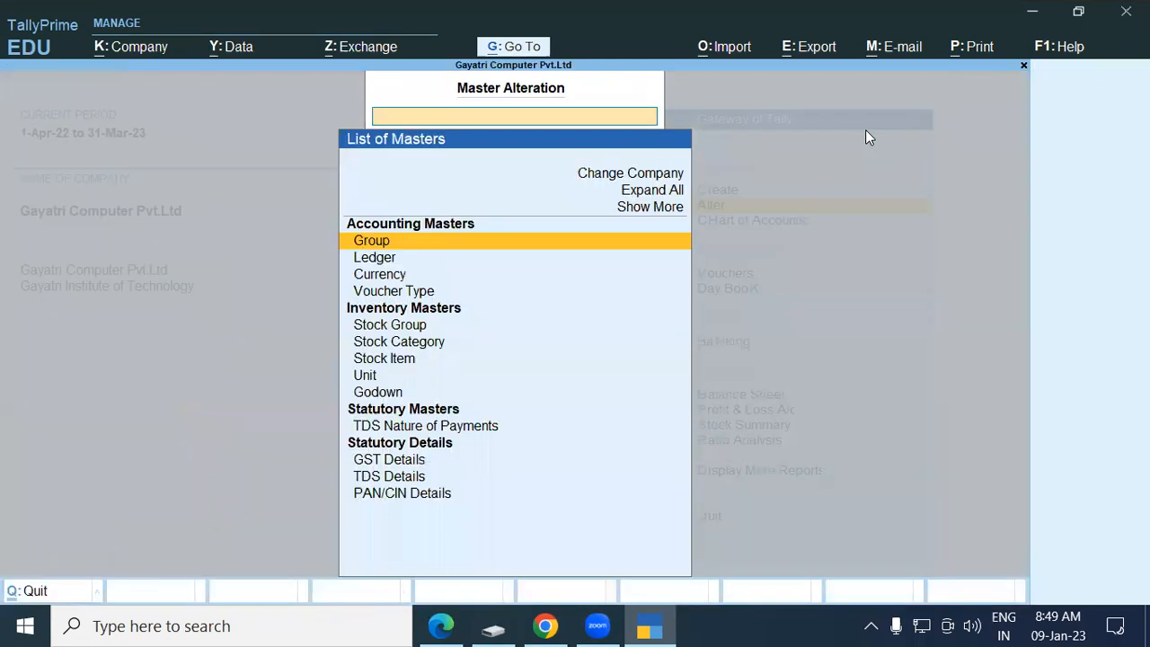
pyautogui.press('Down')
pyautogui.press('Down')
pyautogui.press('Down')
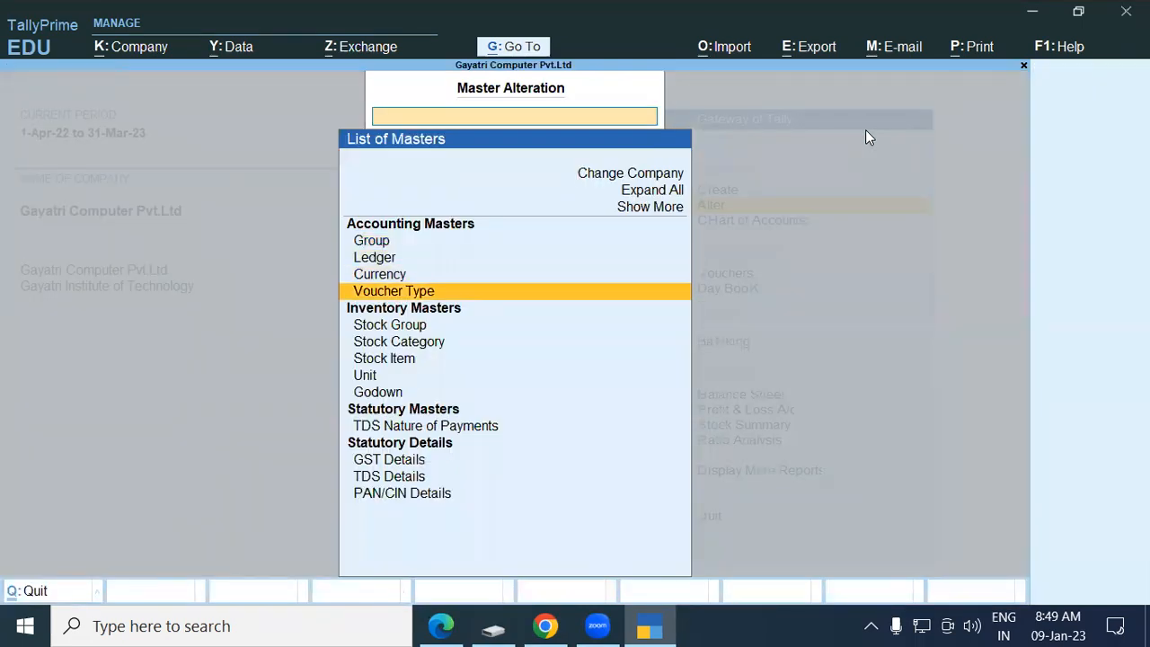
pyautogui.press('Return')
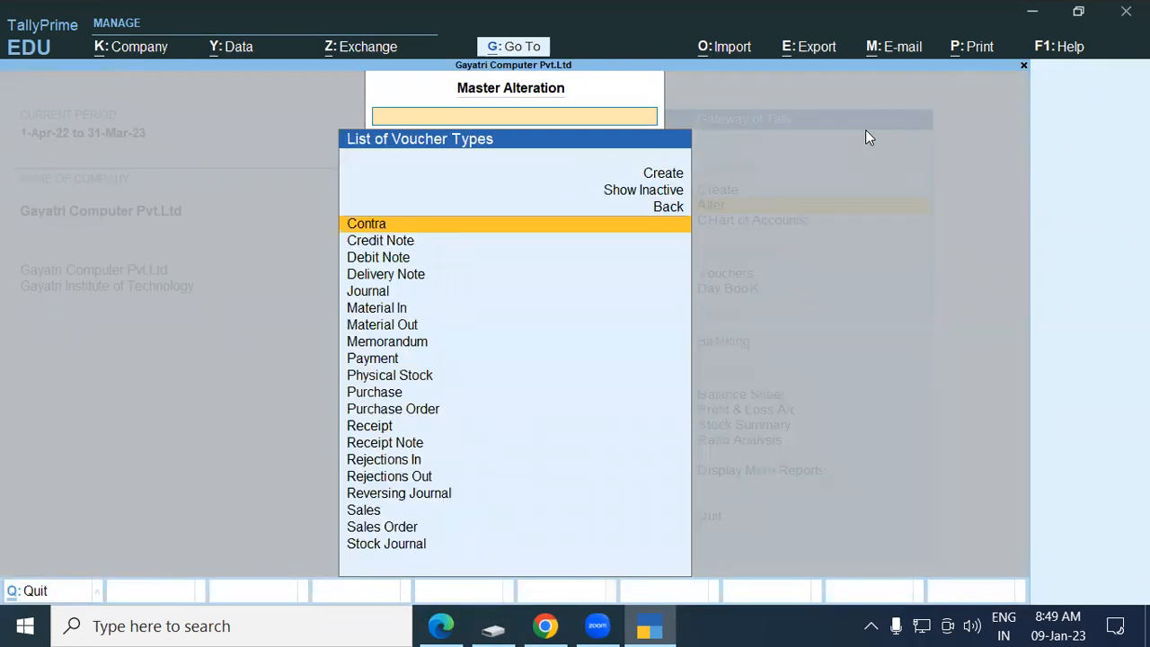
pyautogui.write('Pu')
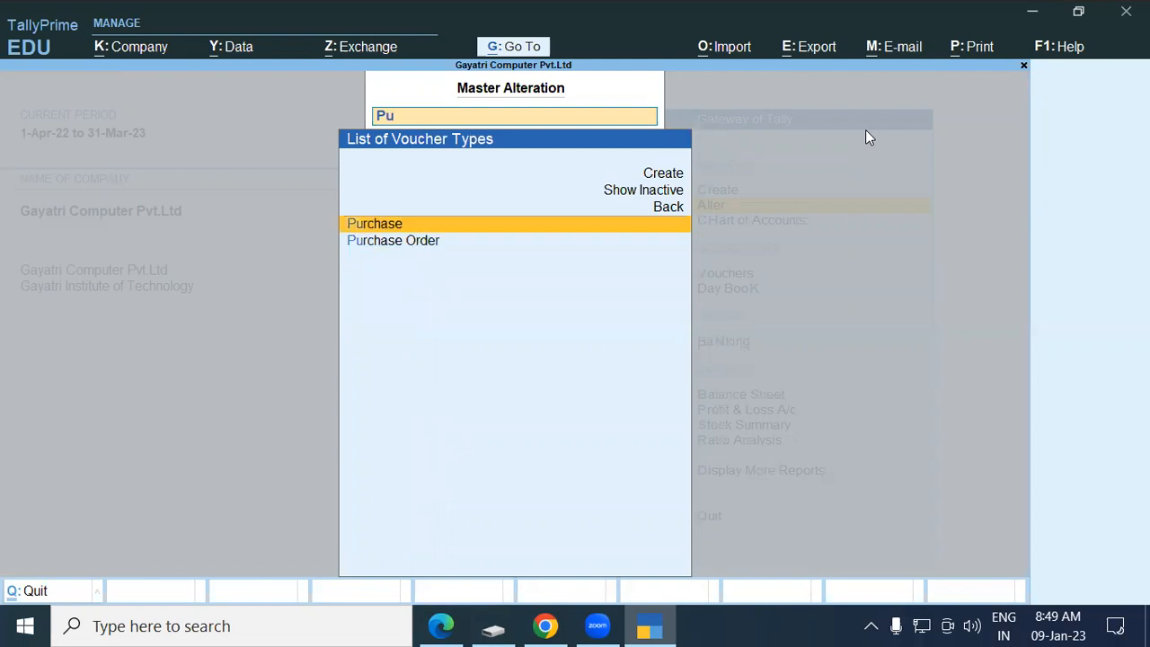
pyautogui.press('Return')
pyautogui.press('Return')
pyautogui.press('Return')
pyautogui.press('Return')
pyautogui.press('Return')
pyautogui.press('Return')
pyautogui.press('Return')
pyautogui.press('Return')
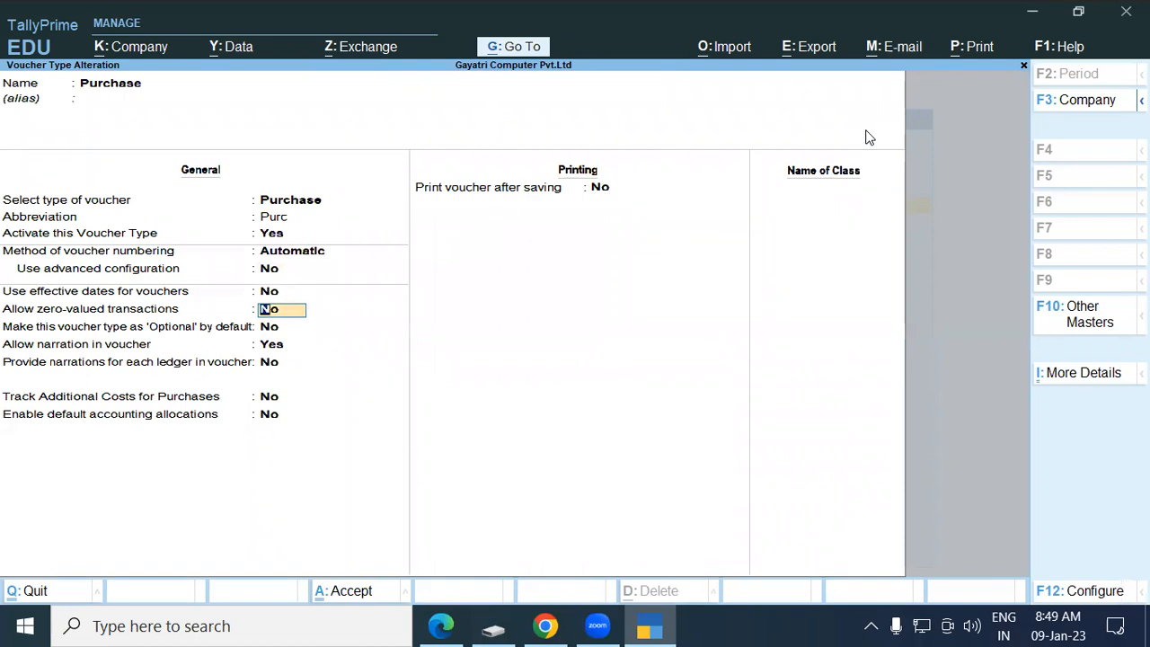
# Set Allow zero-valued transactions to Yes and save the Purchase voucher type.
pyautogui.write('y')
pyautogui.press('Return')
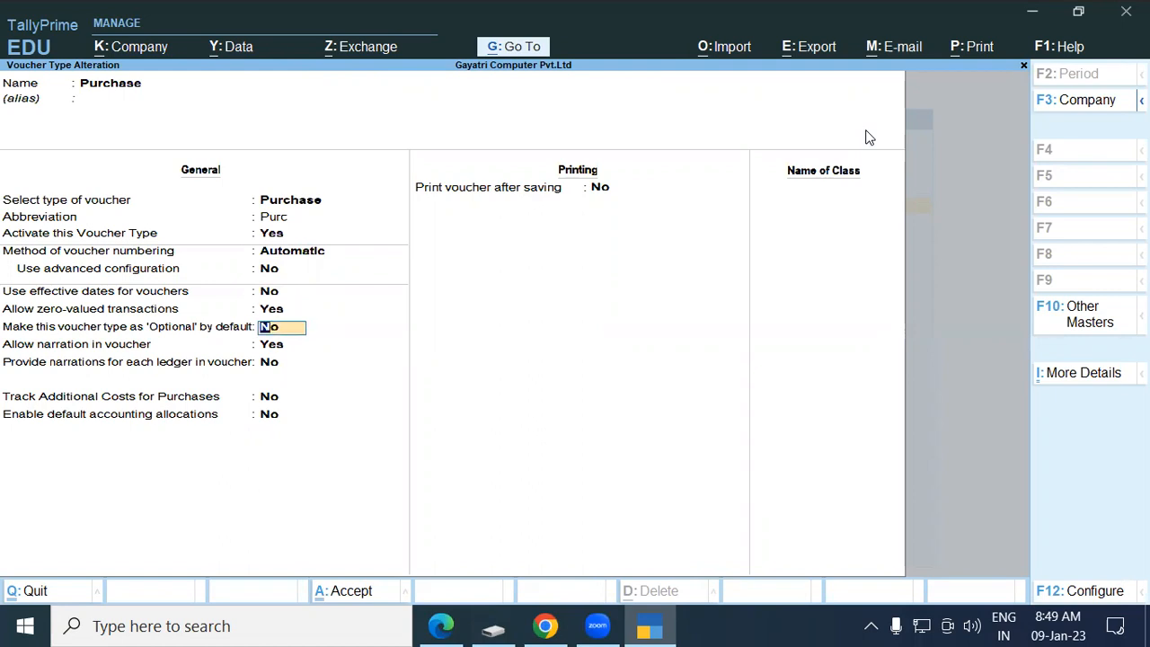
pyautogui.press('ctrl')
pyautogui.hotkey('ctrl', 'a')
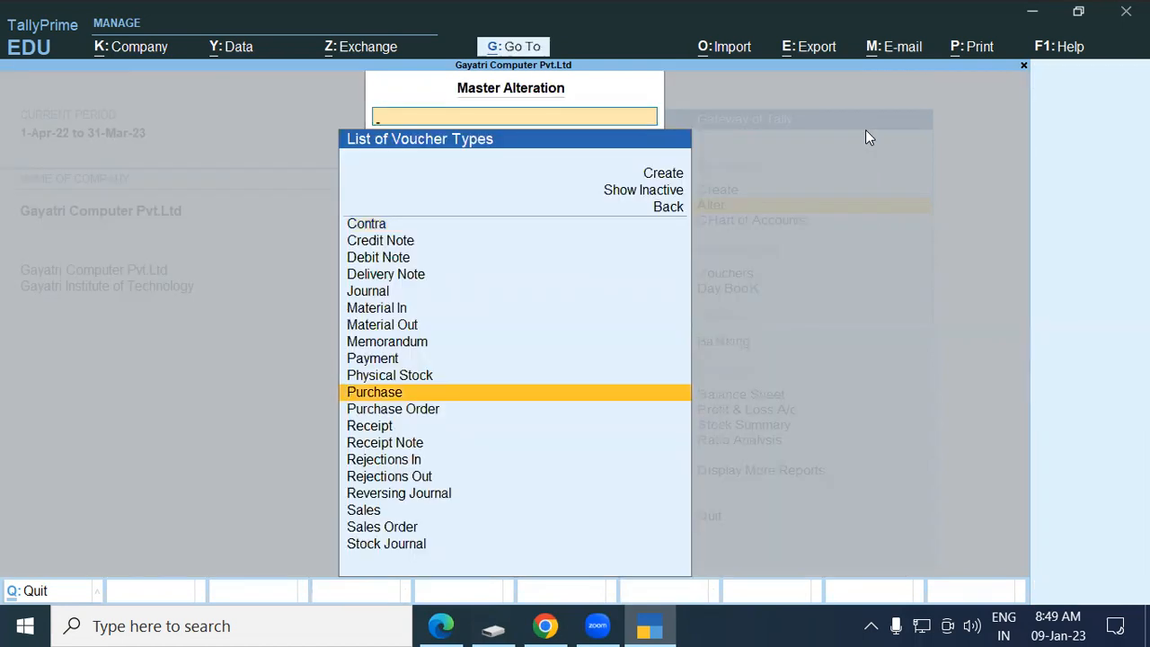
pyautogui.press('Escape')
pyautogui.press('Escape')
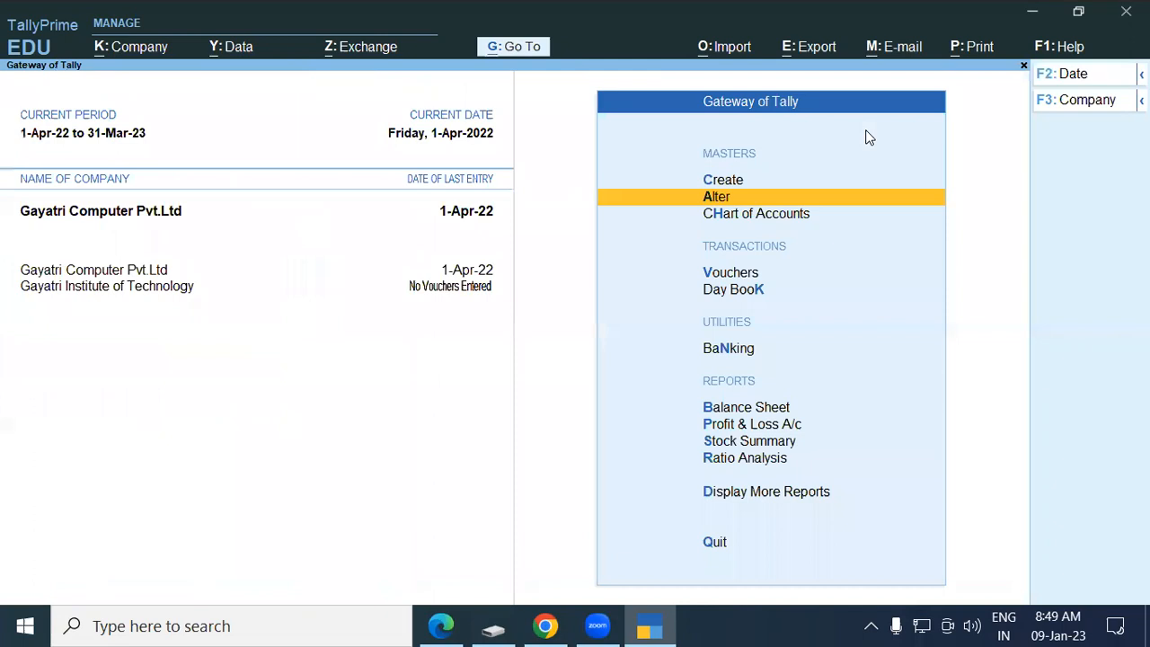
pyautogui.press('Down')
pyautogui.press('Down')
pyautogui.press('Down')
# Open Lenovo Ltd purchase voucher 11 from the Day Book's purchase list for alteration.
pyautogui.press('Return')
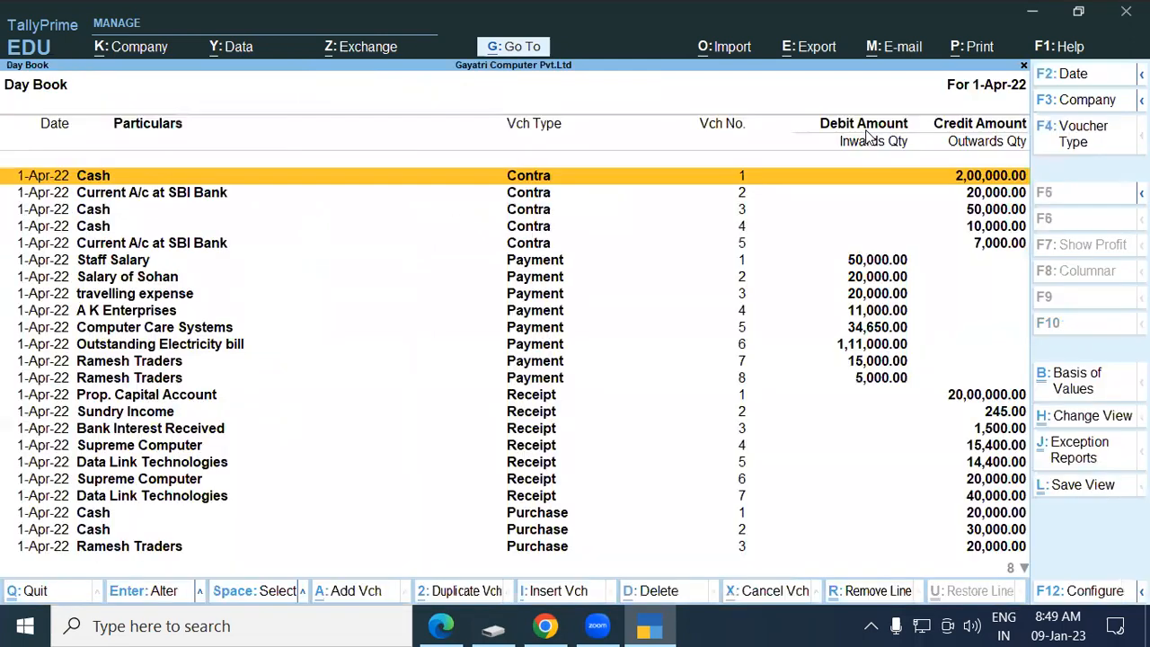
pyautogui.press('F4')
pyautogui.write('Pu')
pyautogui.press('Return')
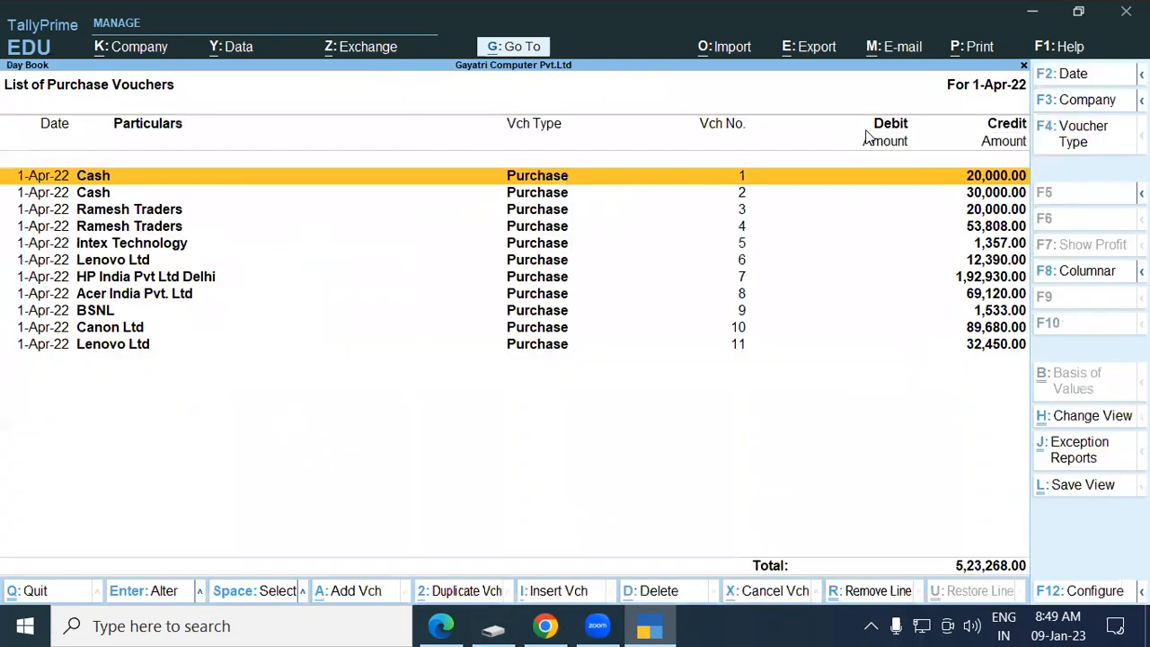
pyautogui.press('Down')
pyautogui.press('Down')
pyautogui.press('Down')
pyautogui.press('Down')
pyautogui.press('Down')
pyautogui.press('Down')
pyautogui.press('Down')
pyautogui.press('Down')
pyautogui.press('Down')
pyautogui.press('Down')
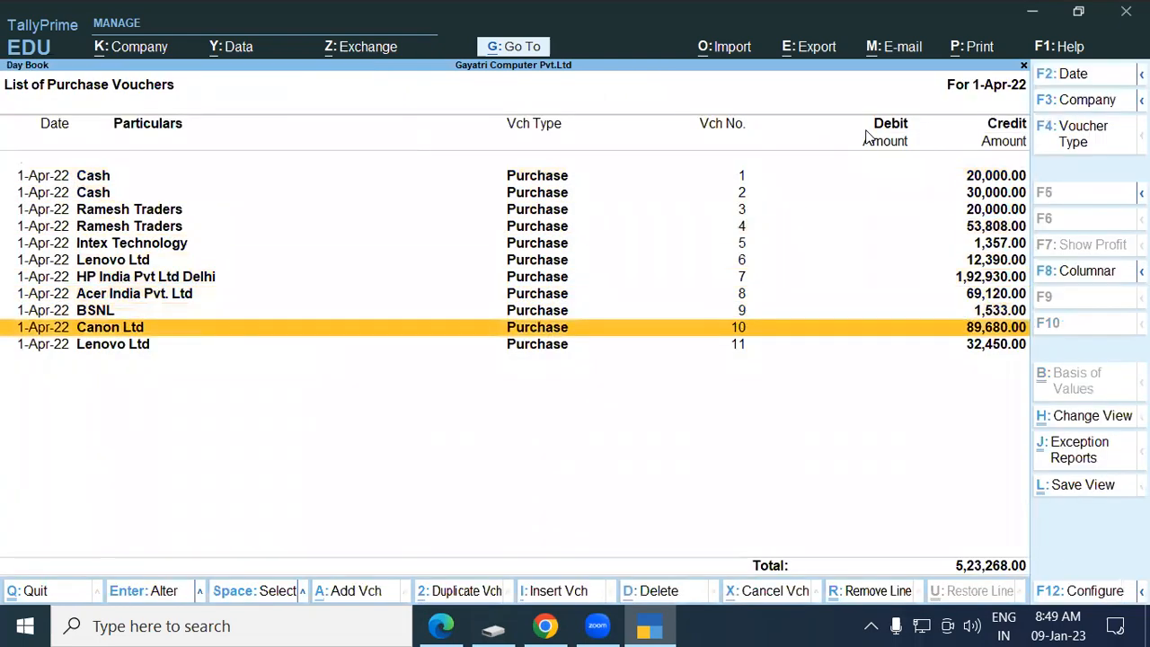
pyautogui.press('Return')
pyautogui.press('Return')
pyautogui.press('Return')
pyautogui.press('Return')
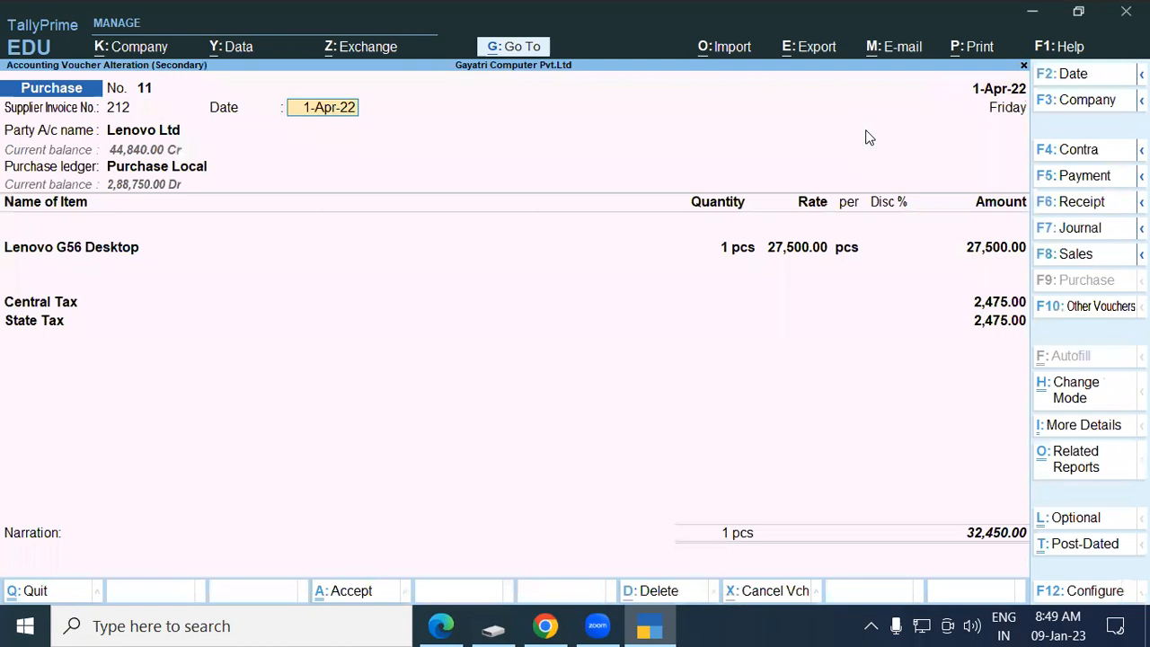
pyautogui.press('Return')
pyautogui.press('Return')
pyautogui.press('Return')
pyautogui.press('Return')
pyautogui.press('Return')
pyautogui.press('Return')
pyautogui.press('Return')
pyautogui.press('Return')
pyautogui.press('Return')
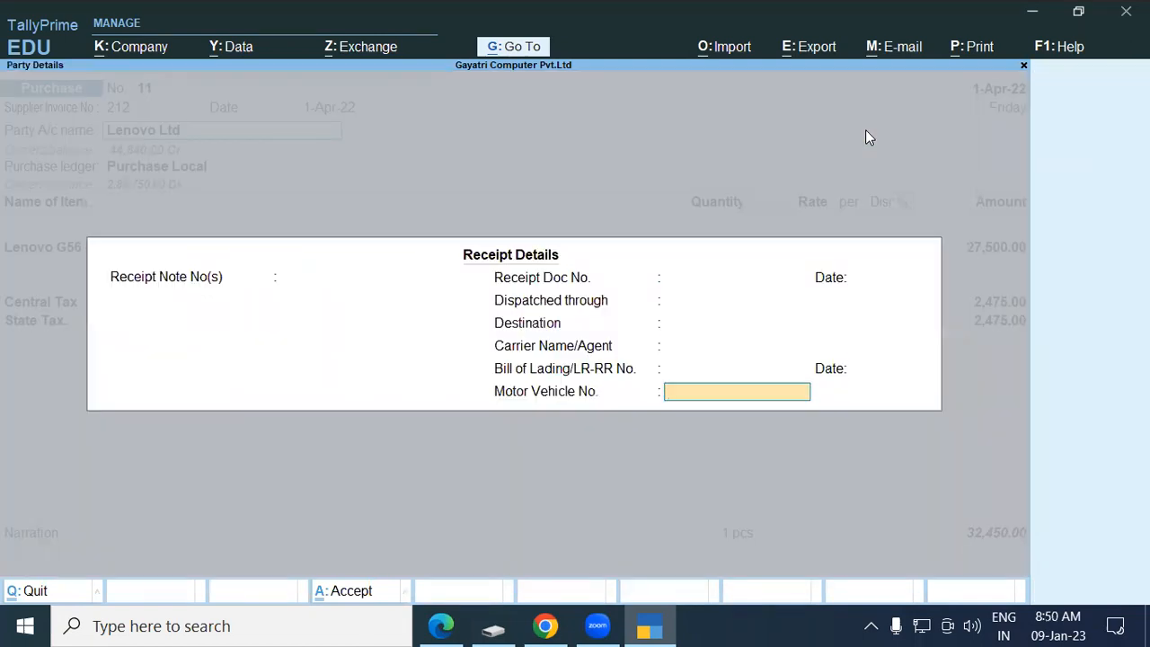
pyautogui.press('Return')
pyautogui.press('Return')
pyautogui.press('Return')
pyautogui.press('Return')
pyautogui.press('Return')
pyautogui.press('Return')
pyautogui.press('Return')
pyautogui.press('Return')
pyautogui.press('Return')
pyautogui.press('Return')
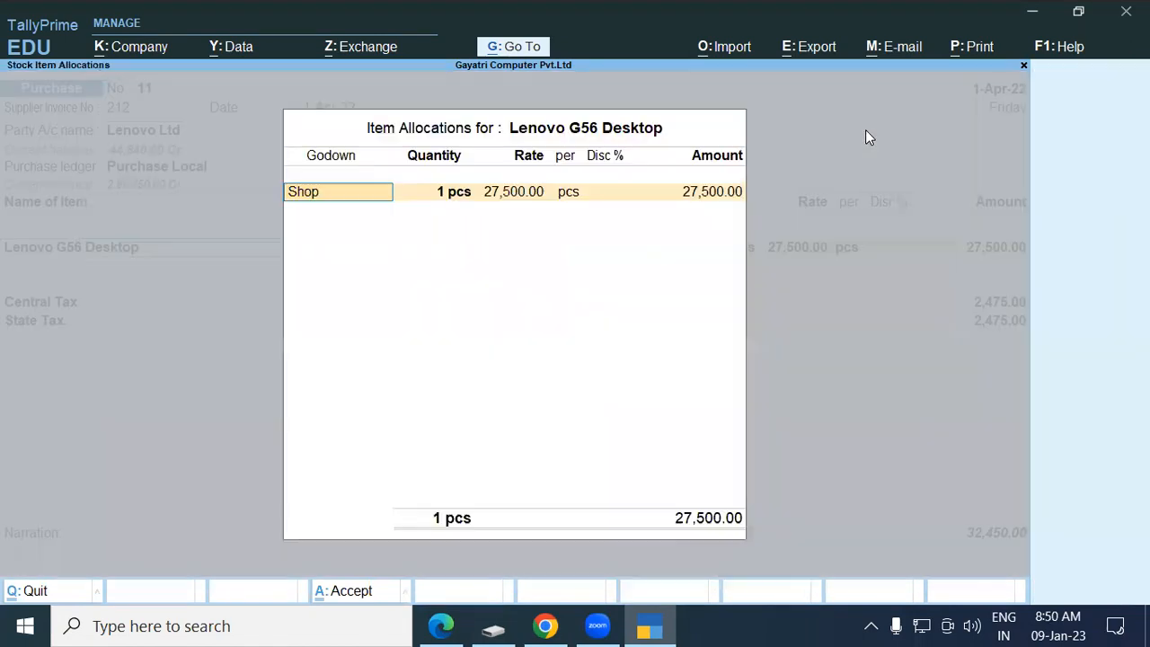
pyautogui.press('Return')
pyautogui.press('Return')
pyautogui.press('Return')
pyautogui.press('Return')
pyautogui.press('Return')
pyautogui.press('Return')
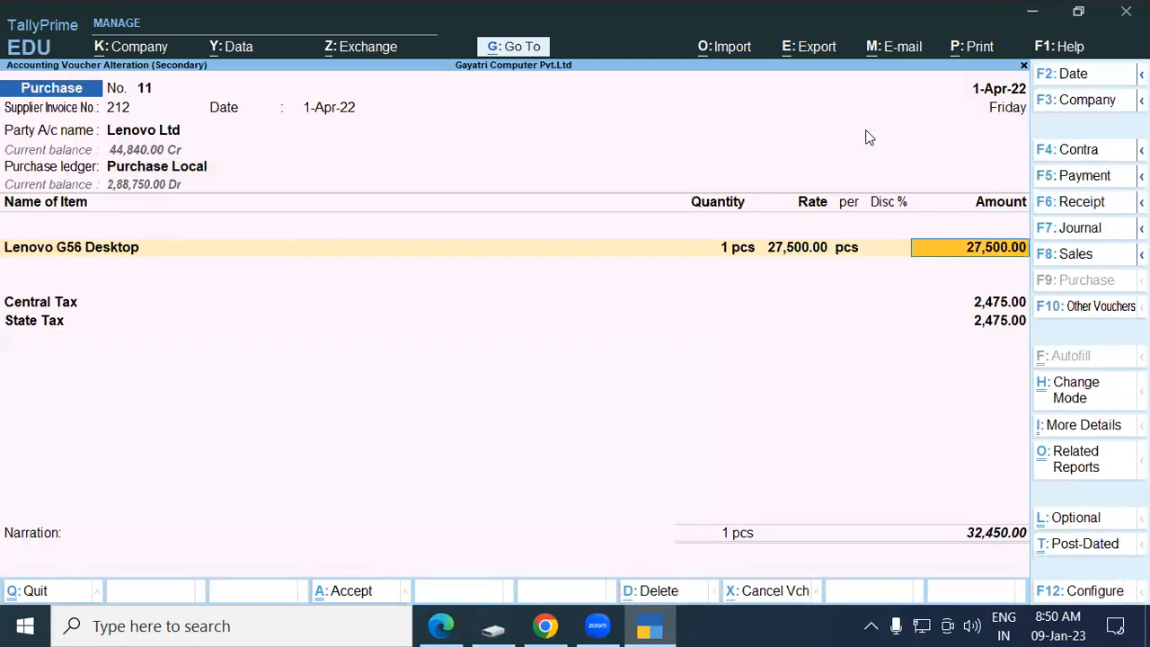
# Add Lenovo 100 Wireless Combo, Shop, 1 pcs at rate 0, and re-save the voucher.
pyautogui.write('Le')
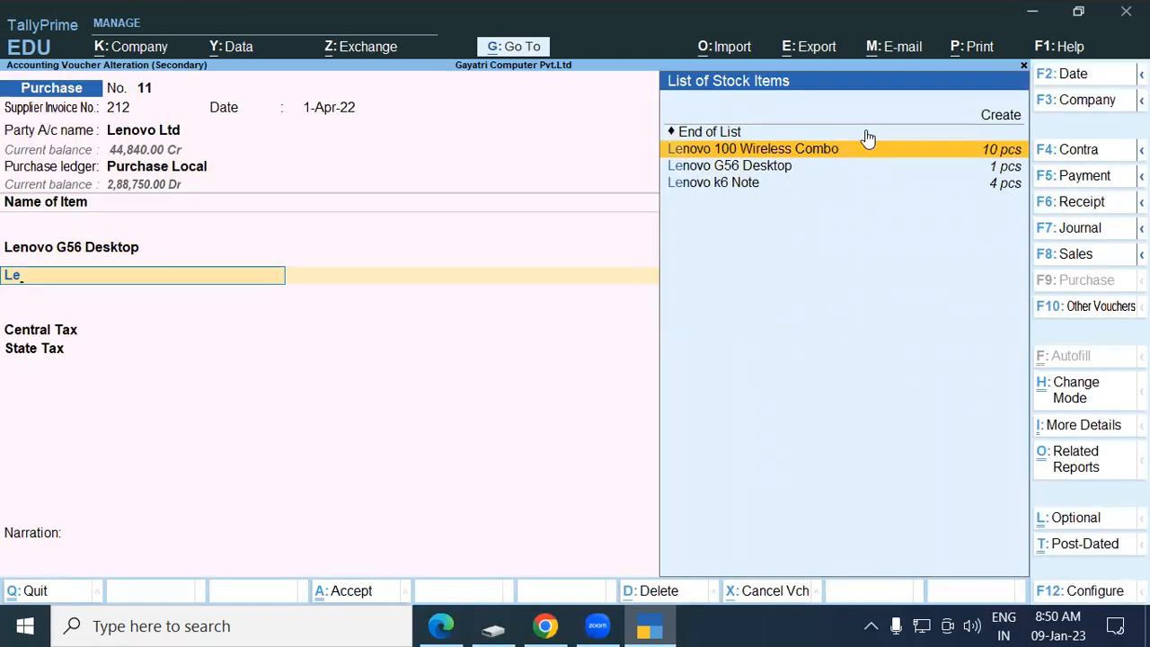
pyautogui.press('Return')
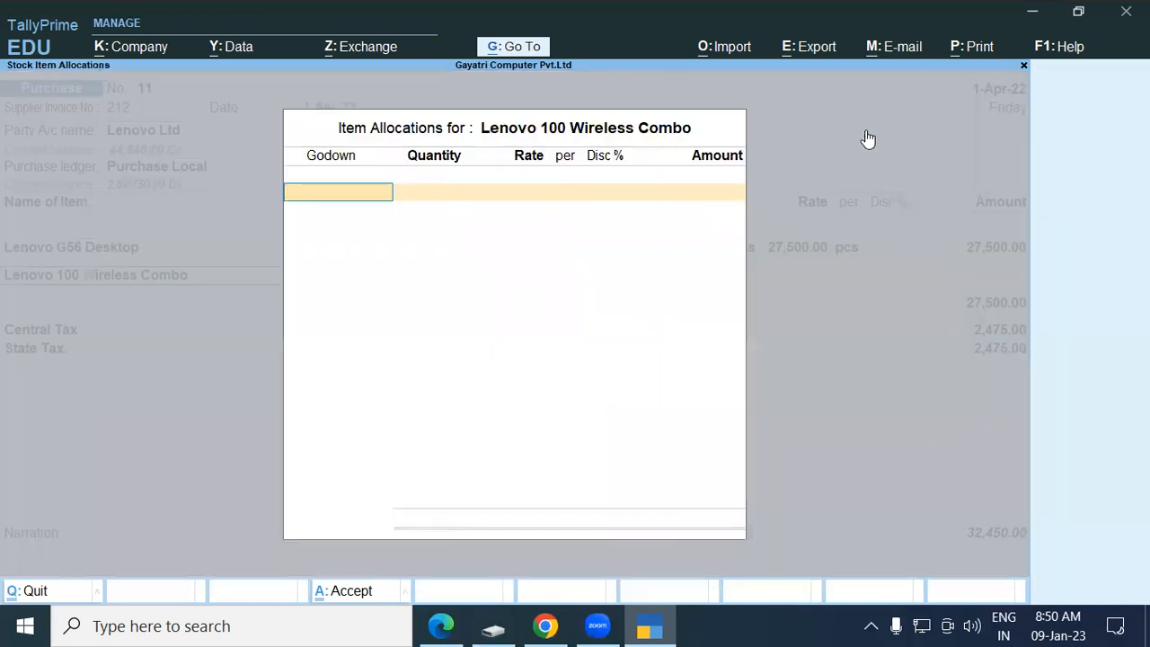
pyautogui.press('Down')
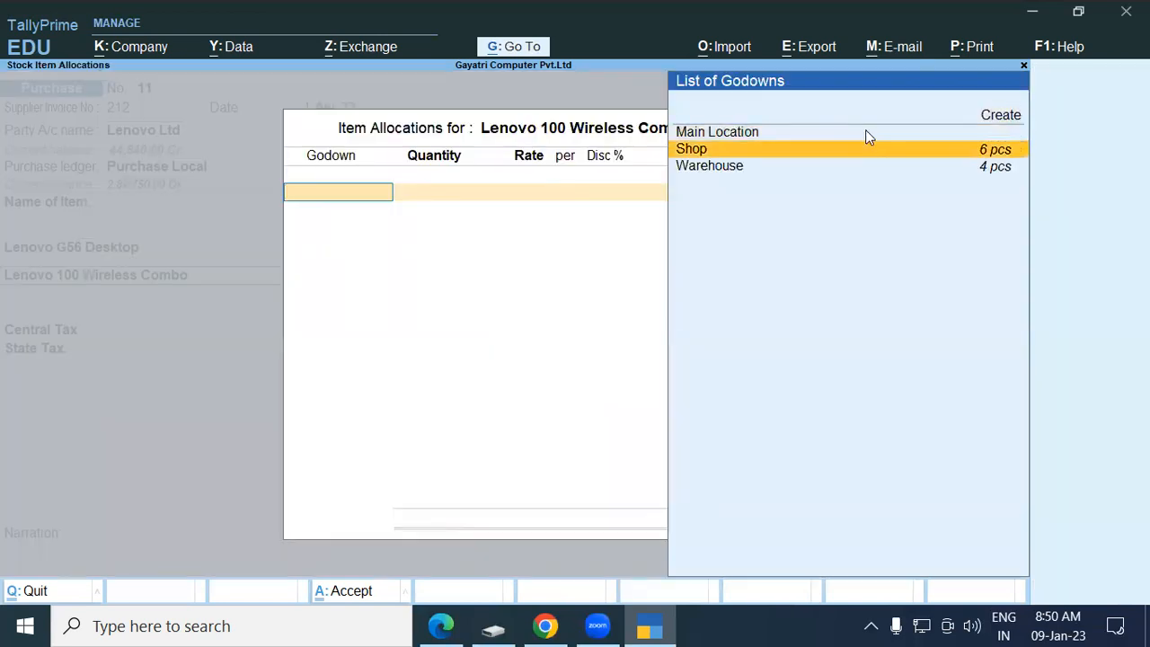
pyautogui.press('Return')
pyautogui.write('1')
pyautogui.press('Return')
pyautogui.write('0')
pyautogui.press('Return')
pyautogui.press('Return')
pyautogui.press('Return')
pyautogui.press('Return')
pyautogui.press('Return')
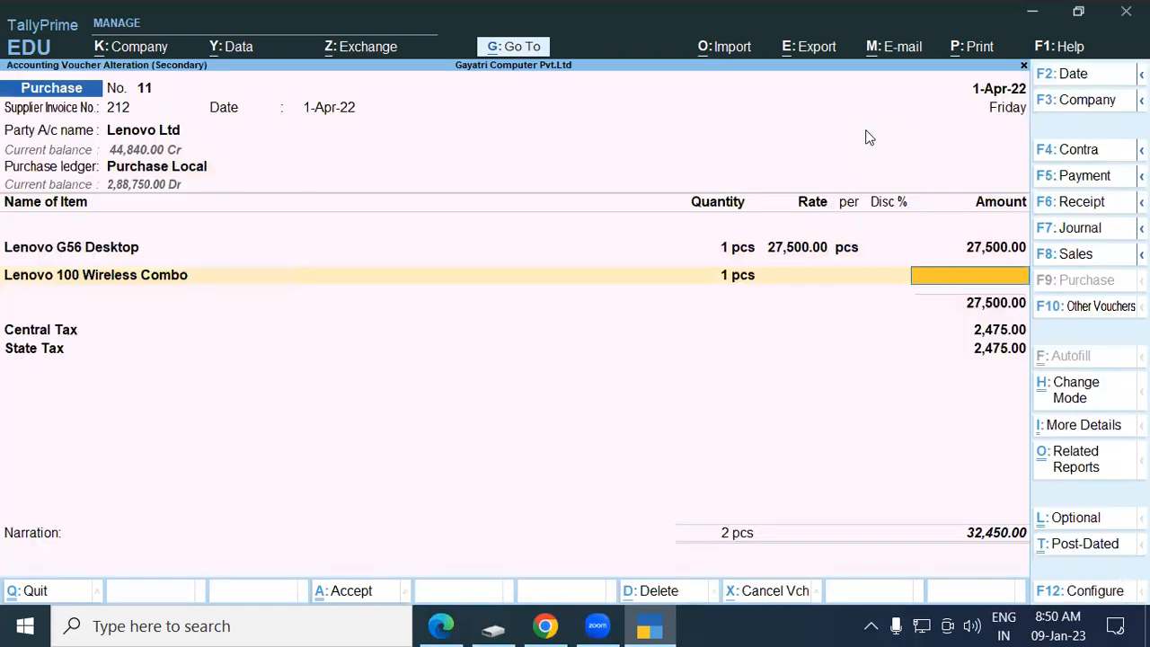
pyautogui.press('Return')
pyautogui.press('Return')
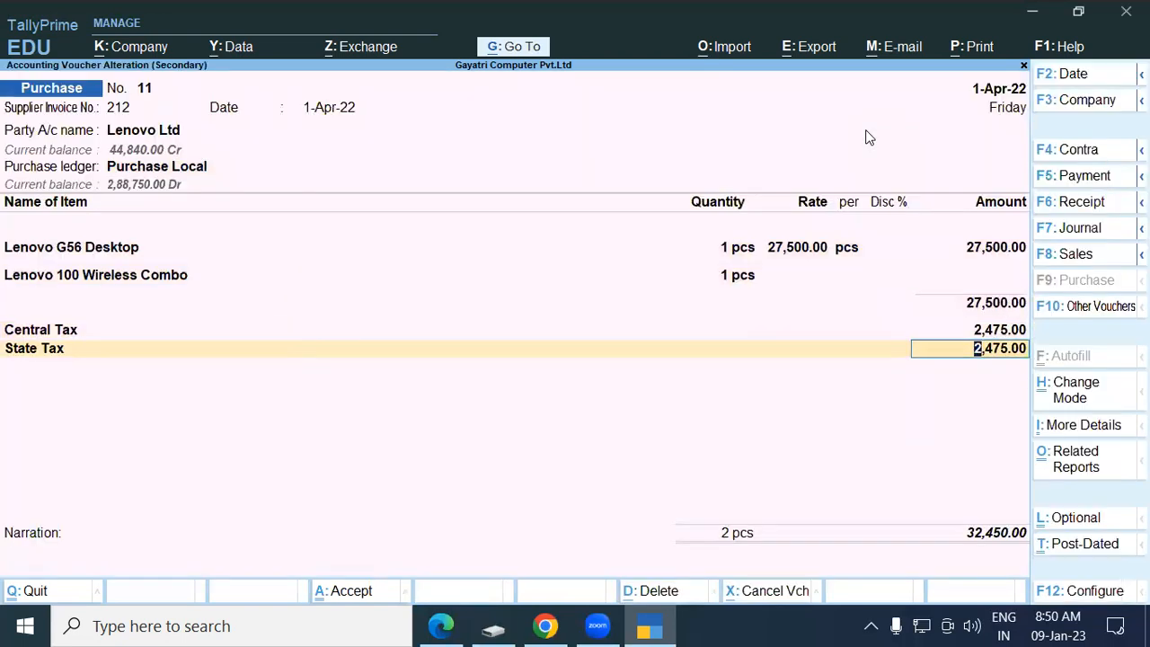
pyautogui.press('Return')
pyautogui.press('Return')
pyautogui.press('Return')
pyautogui.press('Return')
pyautogui.press('Return')
pyautogui.press('Return')
pyautogui.press('Return')
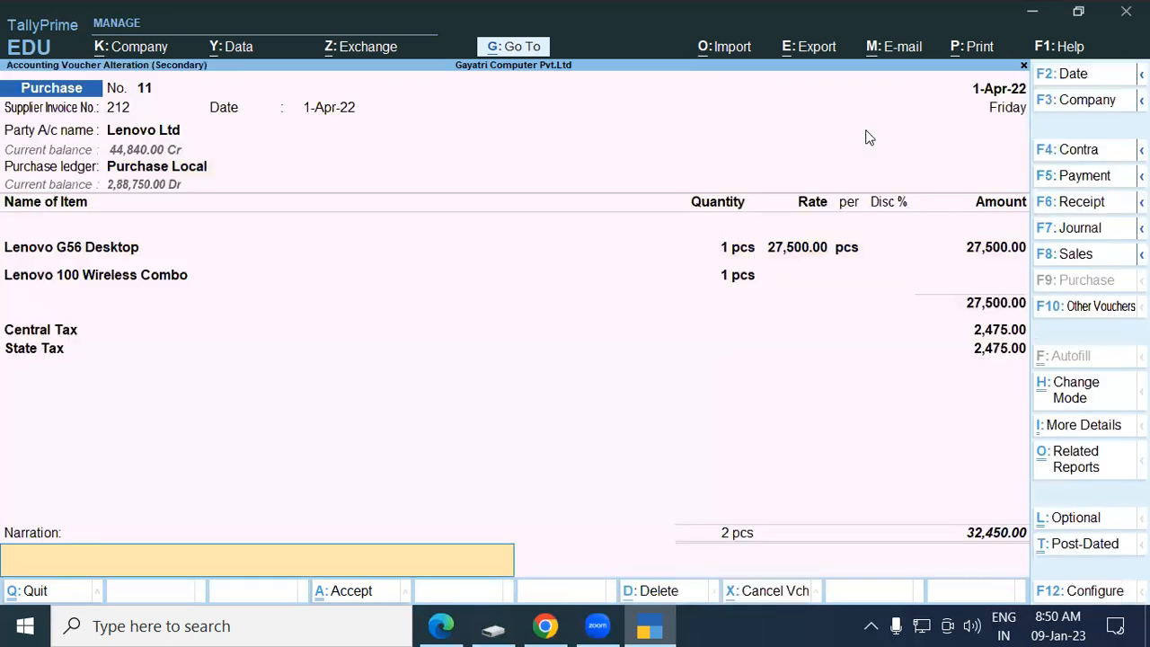
pyautogui.press('Return')
pyautogui.press('Return')
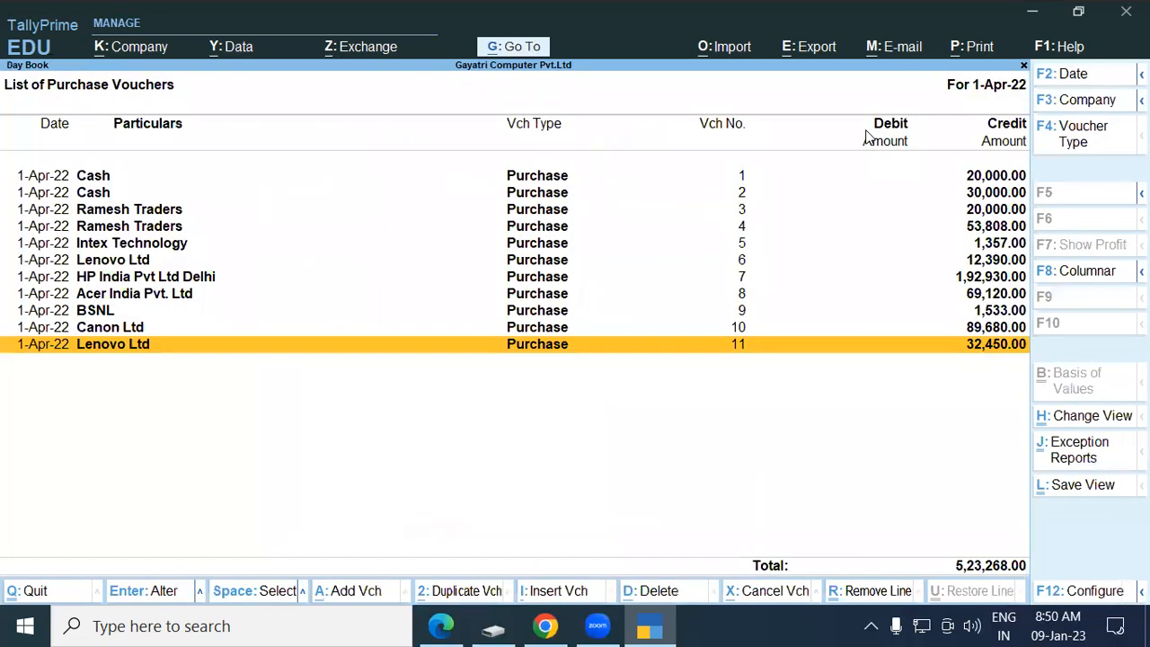
pyautogui.press('Return')
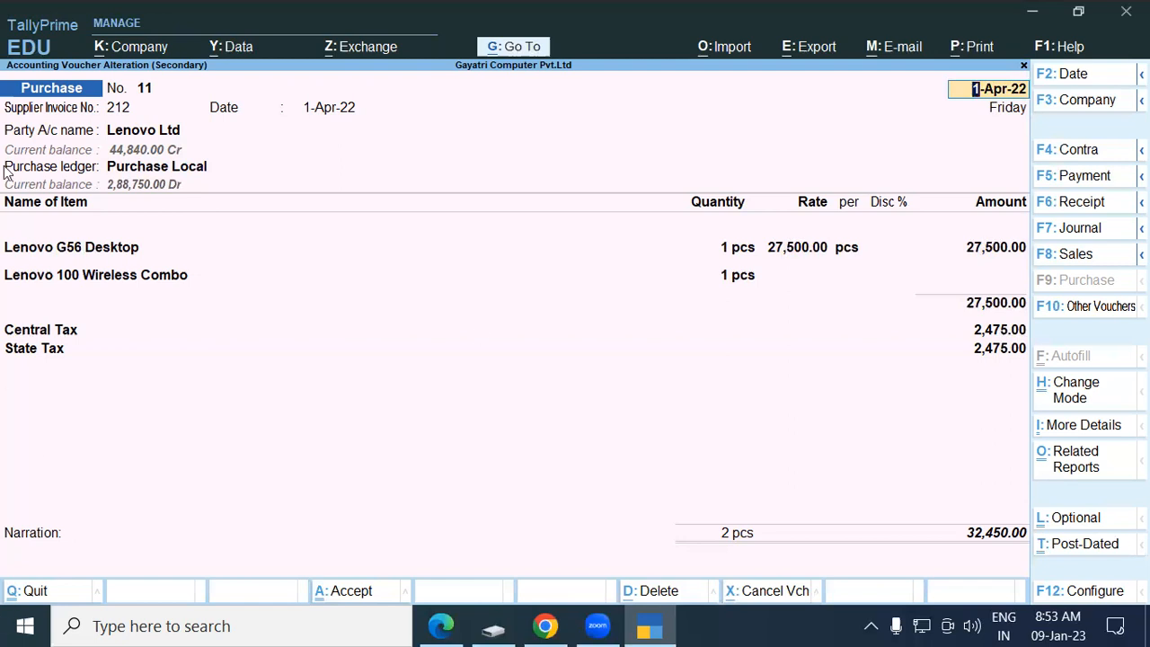
# Bring up the tutorial PDF in Edge and review the text around items 12 and 13.
pyautogui.click(441, 625)
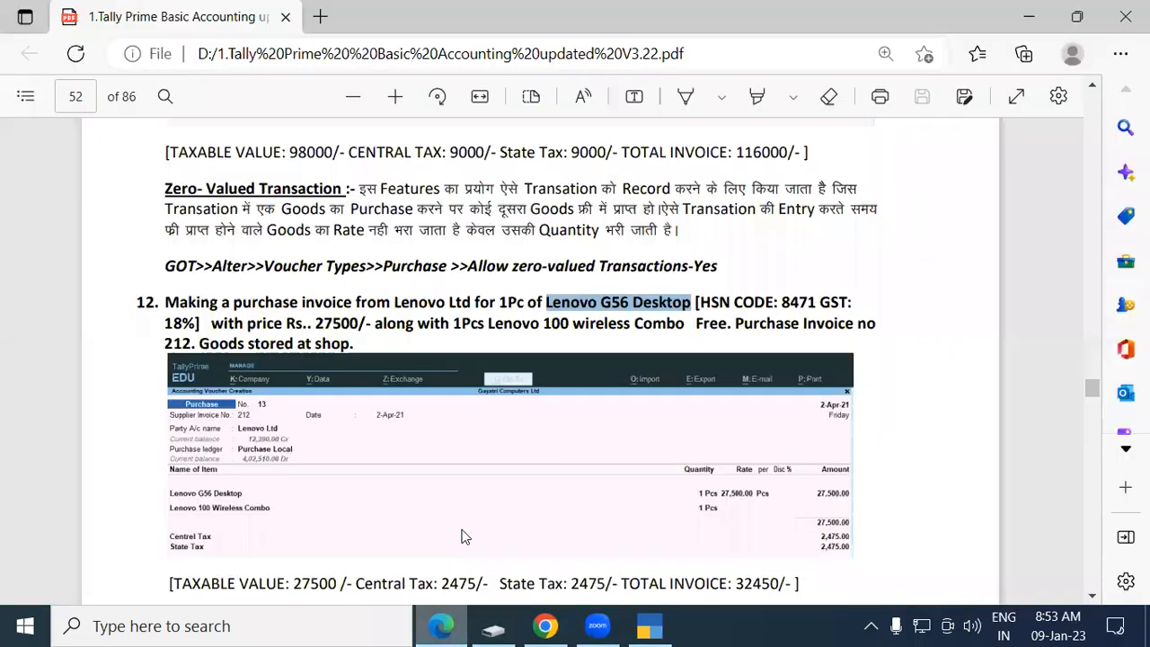
pyautogui.click(385, 268)
pyautogui.scroll(-2, 281, 284)
pyautogui.scroll(4, 281, 284)
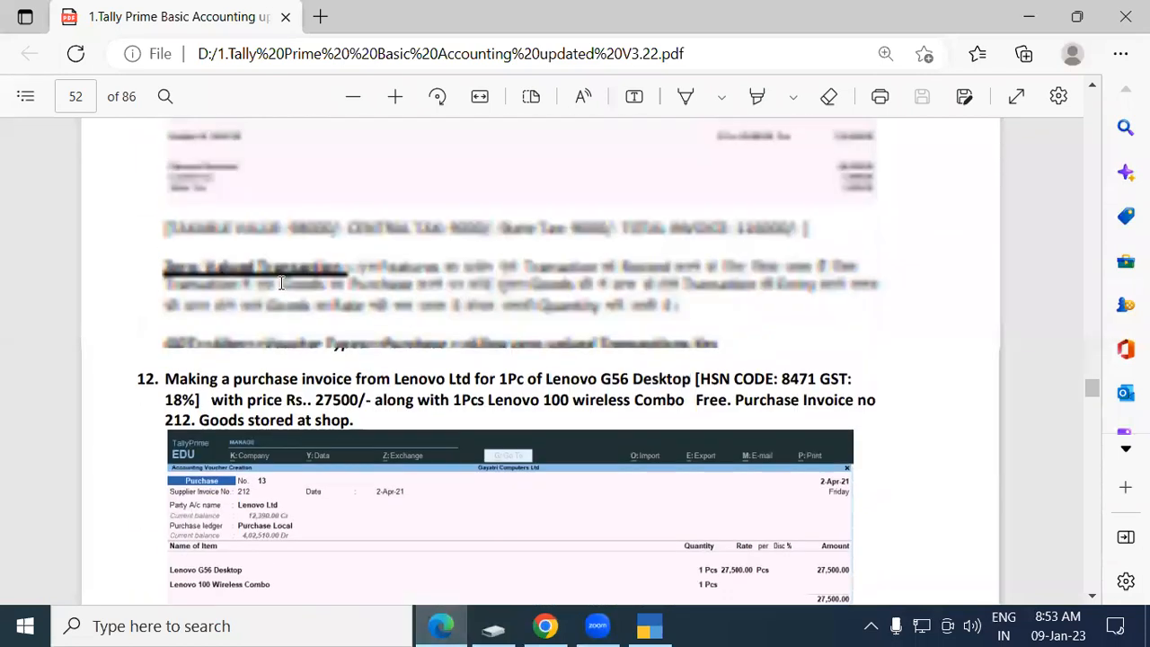
pyautogui.scroll(4, 281, 284)
pyautogui.scroll(-9, 271, 296)
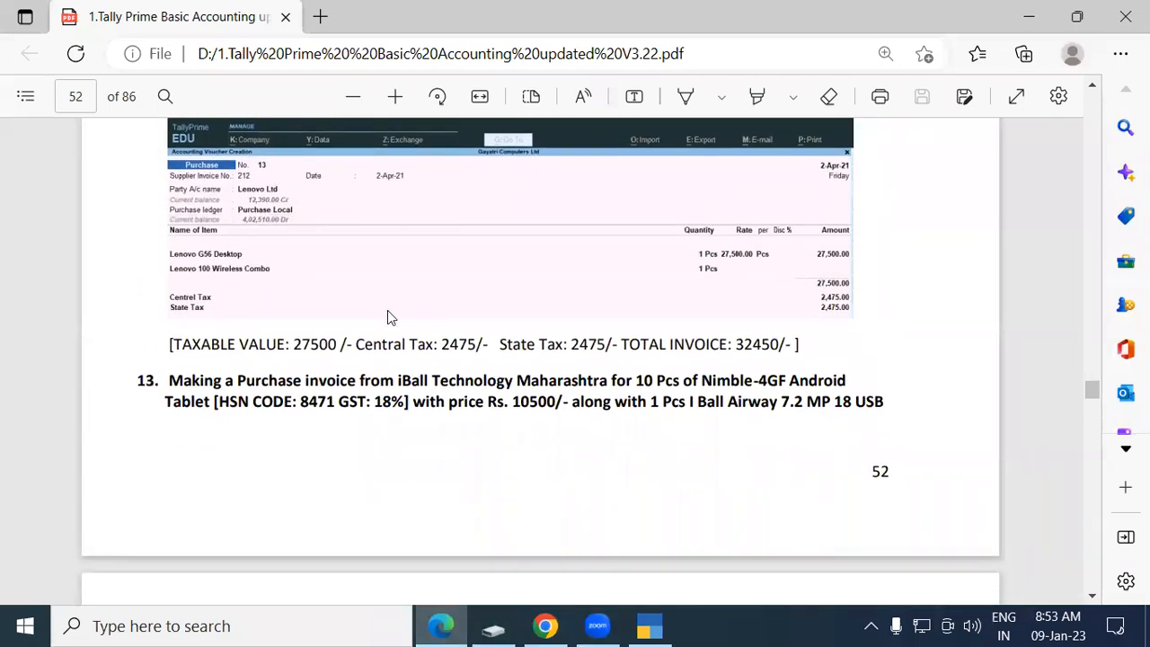
pyautogui.scroll(3, 493, 310)
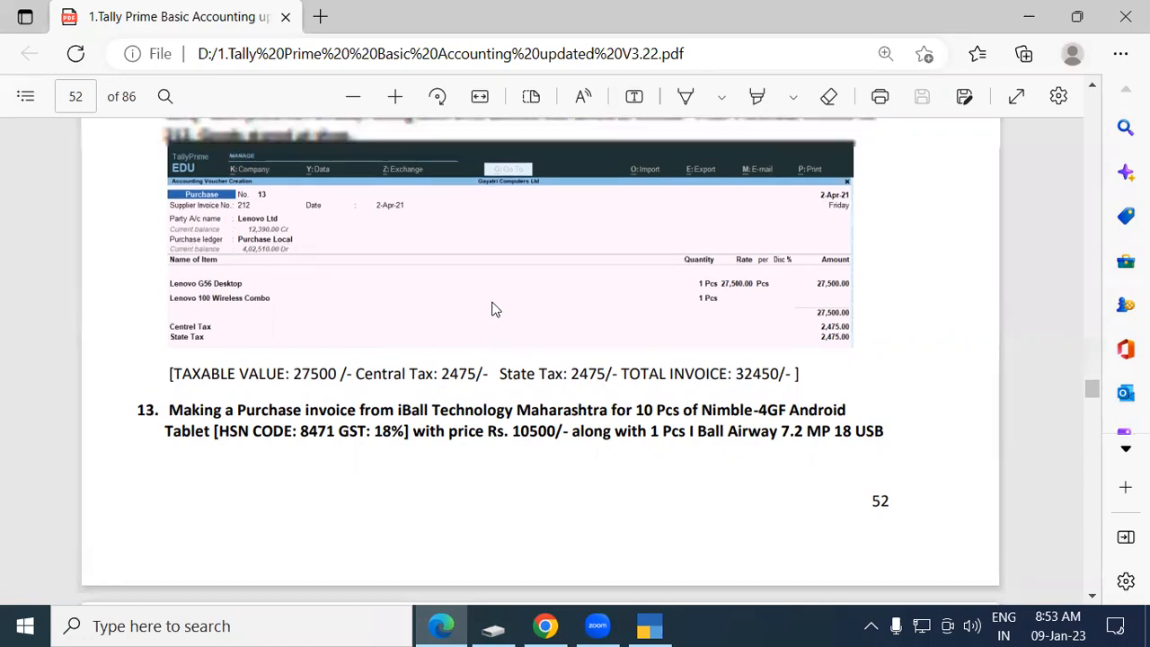
pyautogui.scroll(-4, 314, 314)
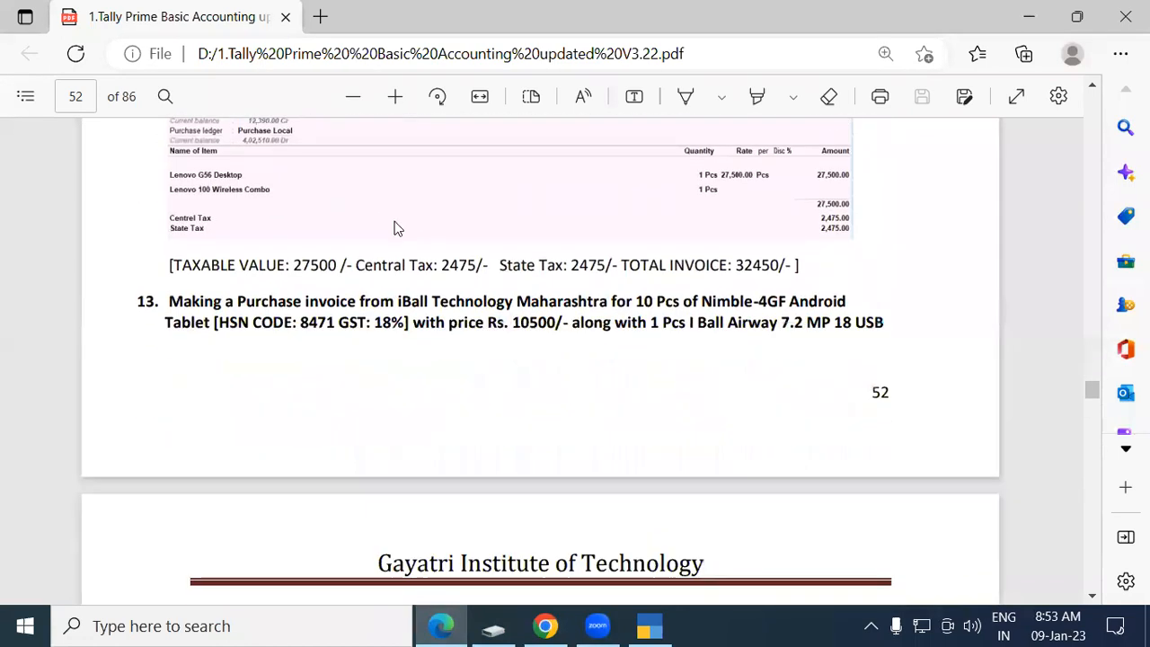
pyautogui.moveTo(191, 308); pyautogui.dragTo(888, 333)
pyautogui.click(885, 339)
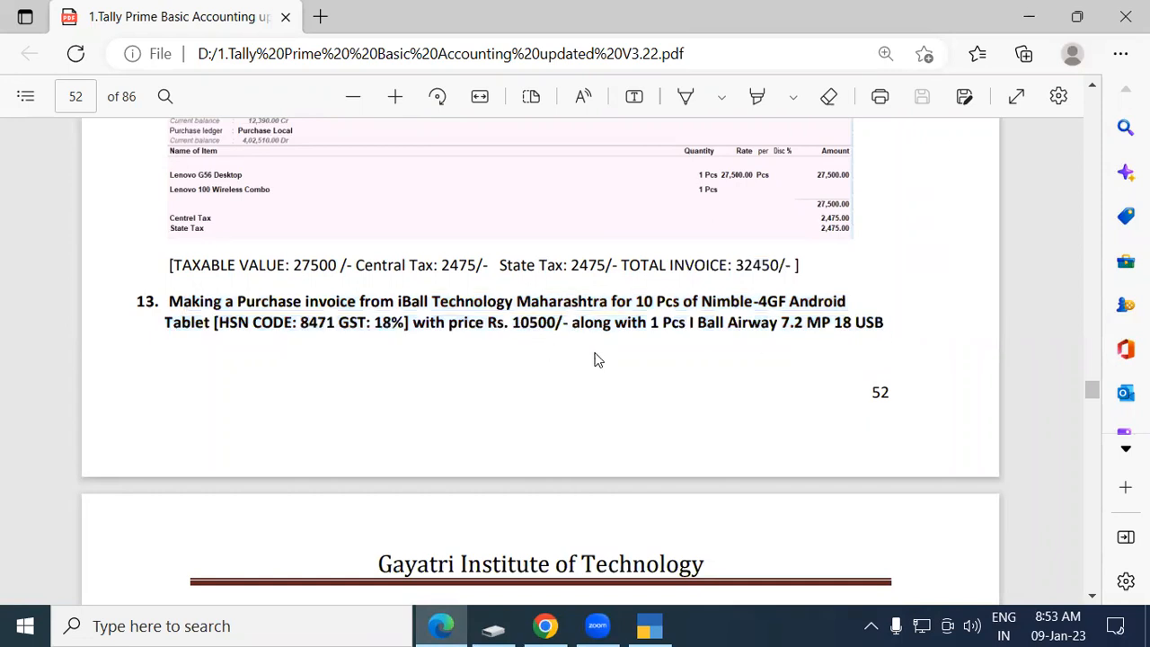
# Scroll to page 53's Add Description For Stock Items section and exercise 15's Dell purchase.
pyautogui.scroll(-3, 741, 349)
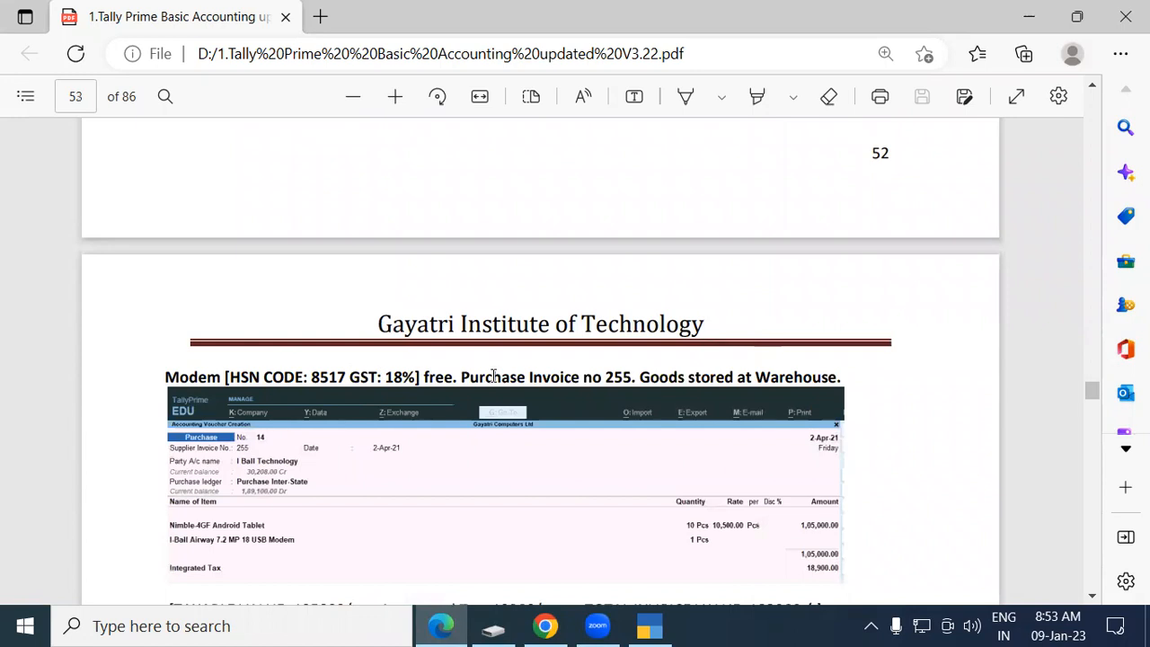
pyautogui.scroll(3, 302, 481)
pyautogui.scroll(-3, 592, 352)
pyautogui.scroll(-4, 592, 352)
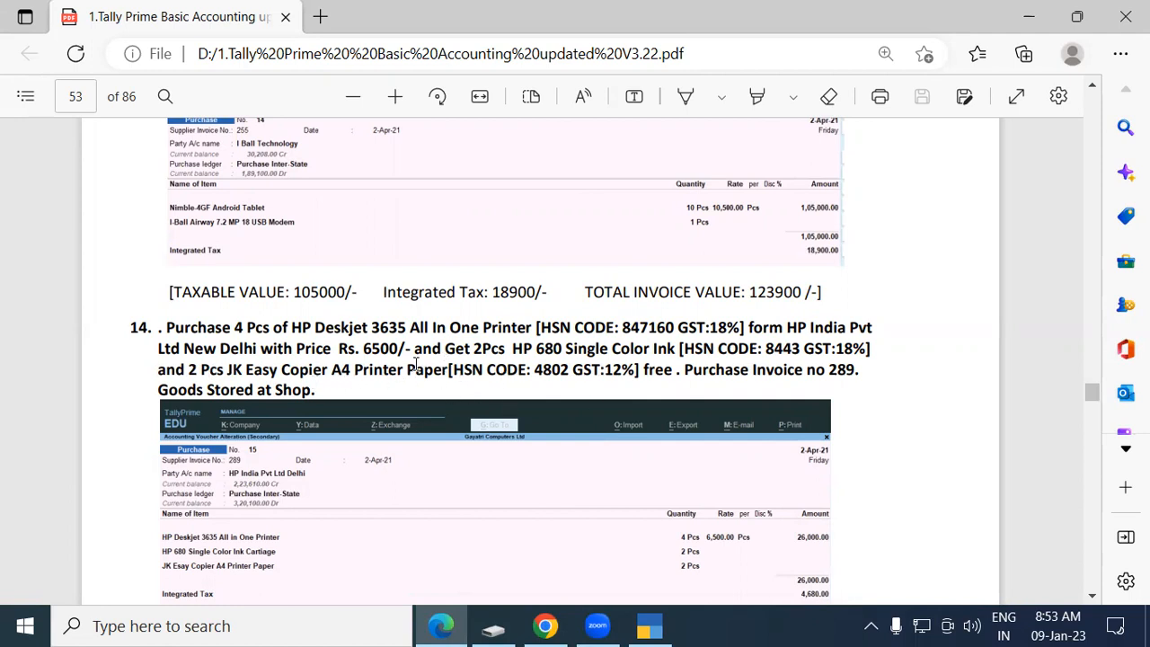
pyautogui.scroll(-3, 443, 360)
pyautogui.scroll(-1, 528, 344)
pyautogui.scroll(3, 528, 344)
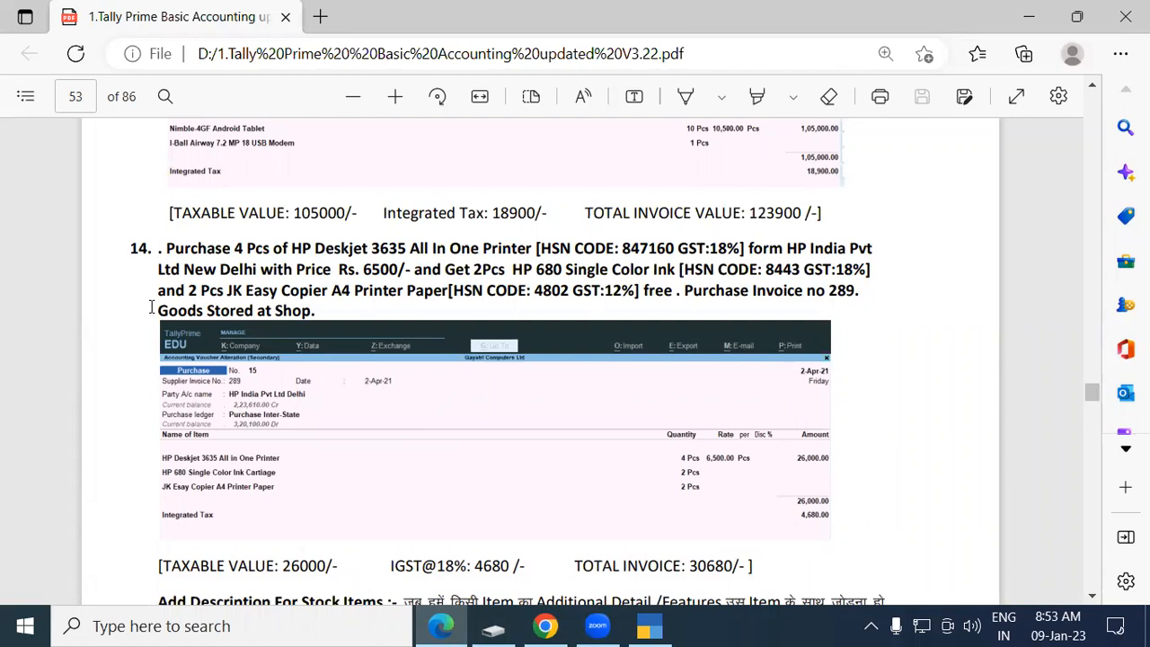
pyautogui.scroll(-4, 171, 260)
pyautogui.moveTo(158, 283); pyautogui.dragTo(388, 284)
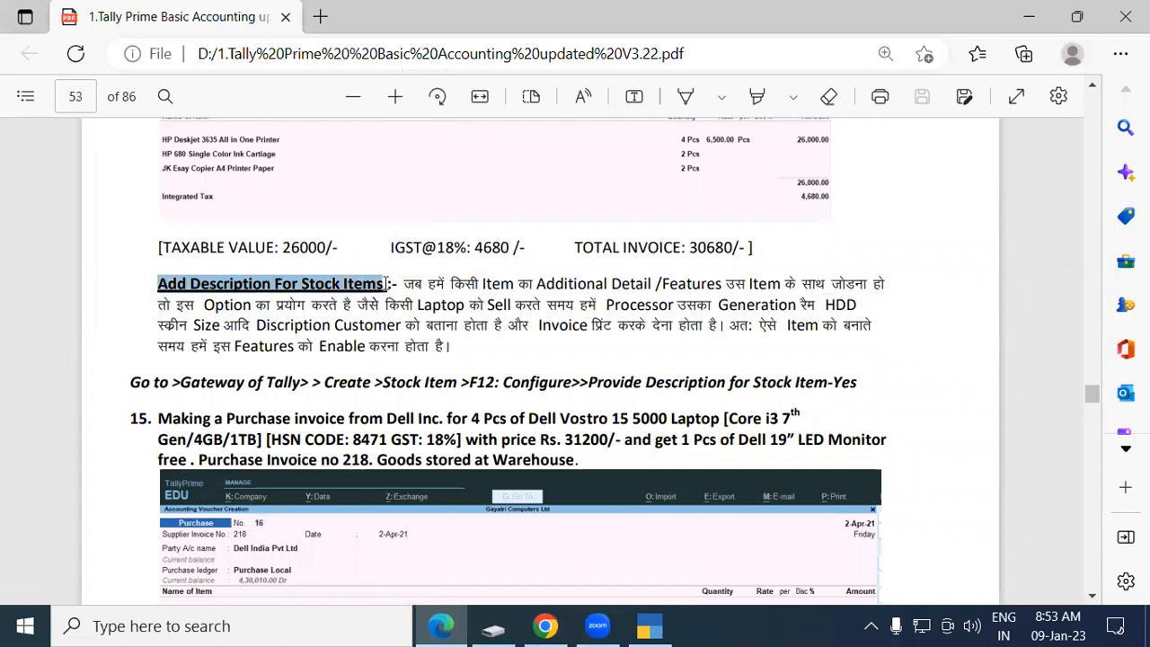
pyautogui.click(386, 284)
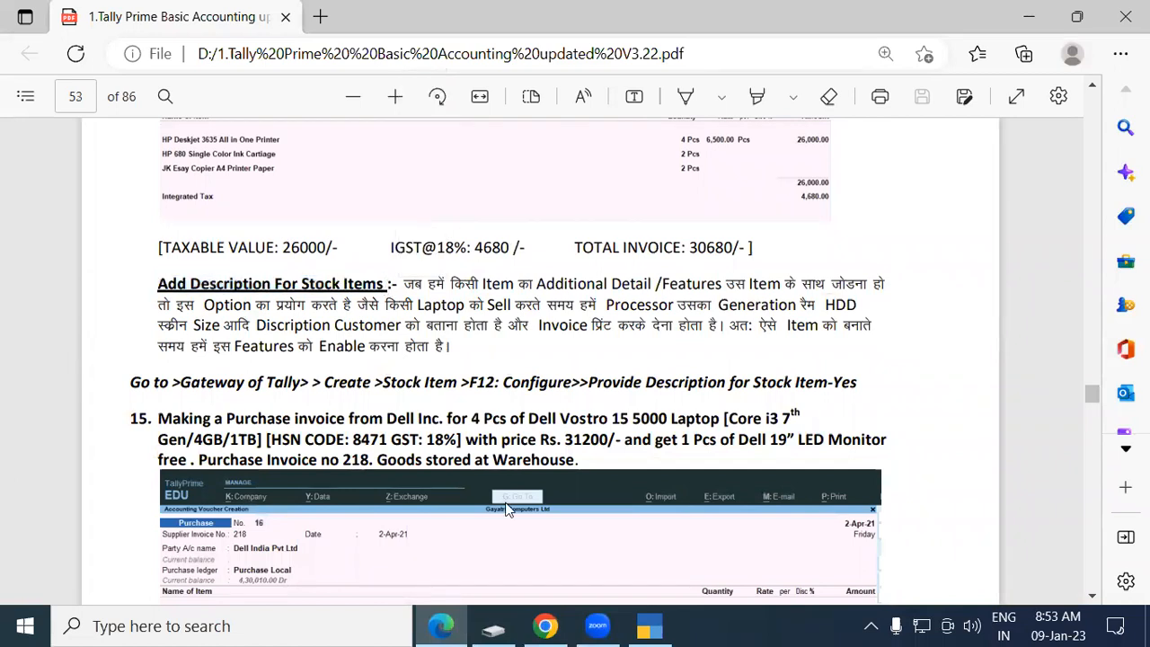